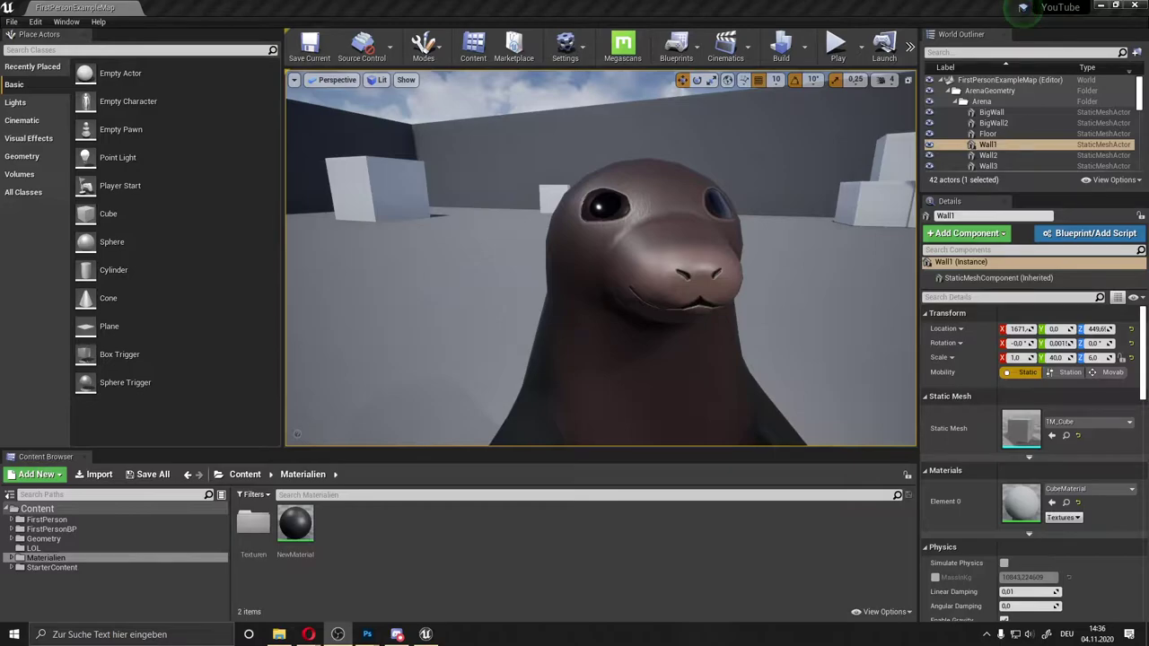
Create a new material asset named Master in the Content Browser
right_click(352, 540)
left_click(434, 277)
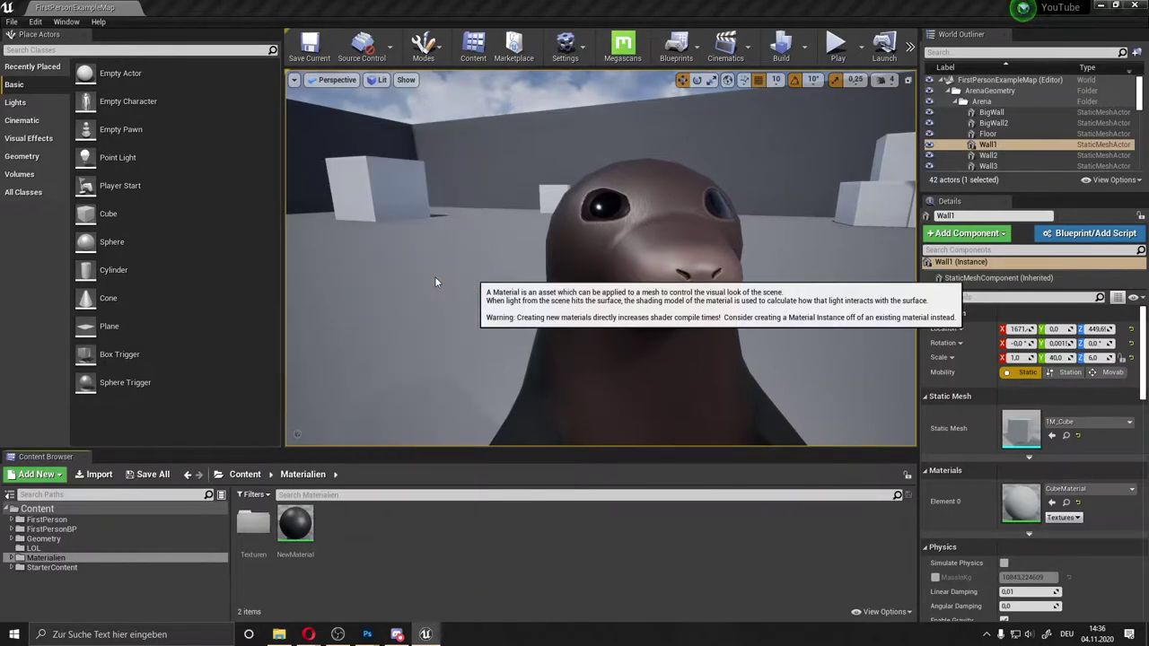
type("M")
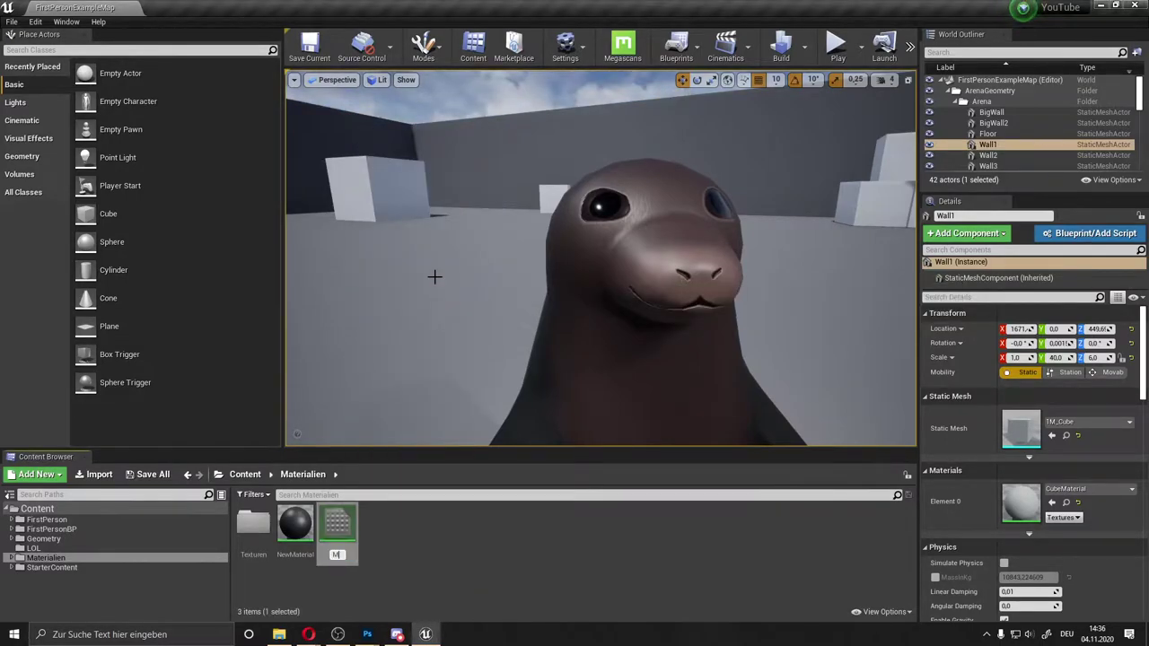
type("aster")
key("Return")
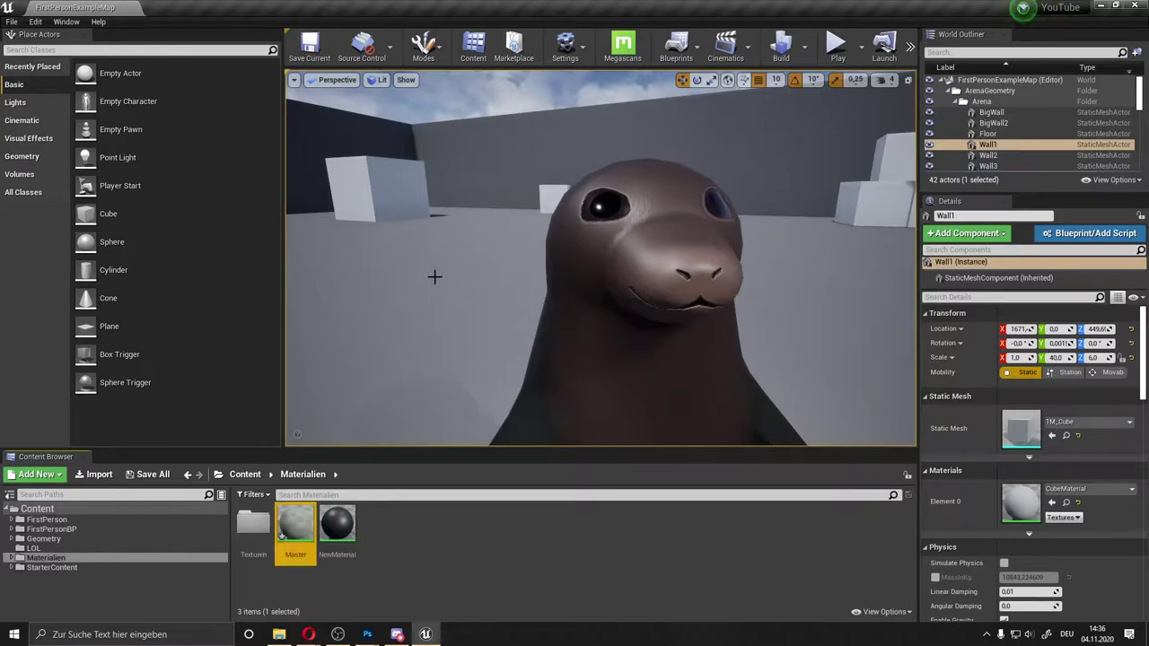
Open Master in the Material Editor, enlarge its window, and peek into the Texturen folder
double_click(297, 515)
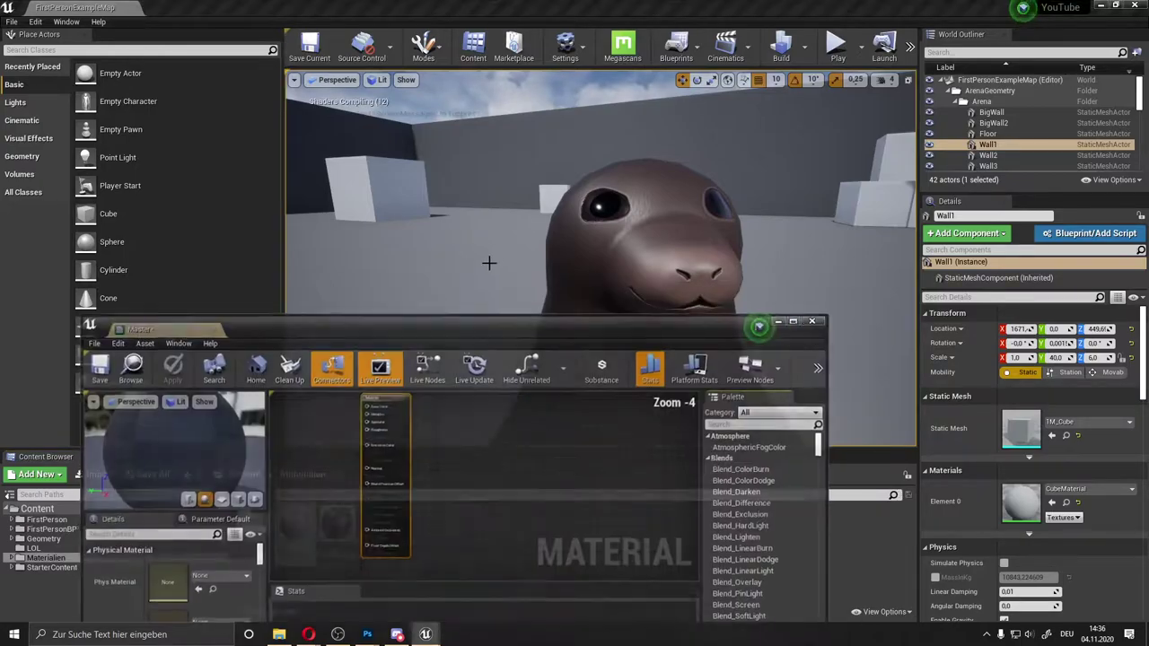
left_click_drag(506, 321, 592, 91)
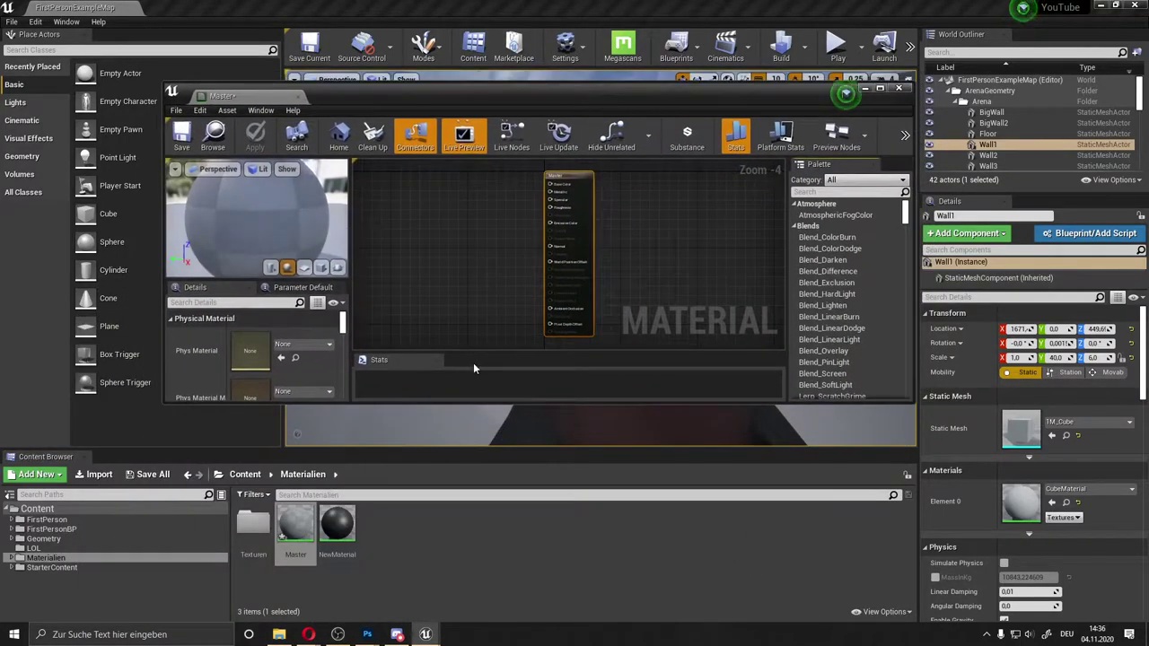
left_click(477, 408)
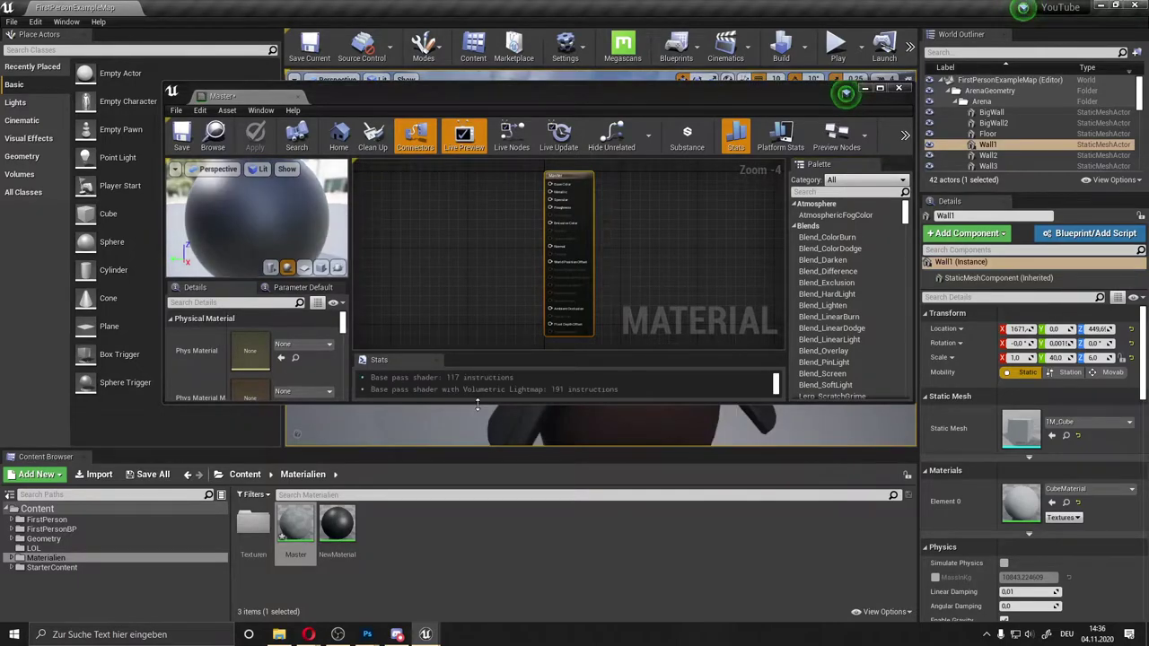
left_click_drag(478, 402, 469, 457)
scroll(498, 248, "up", 1)
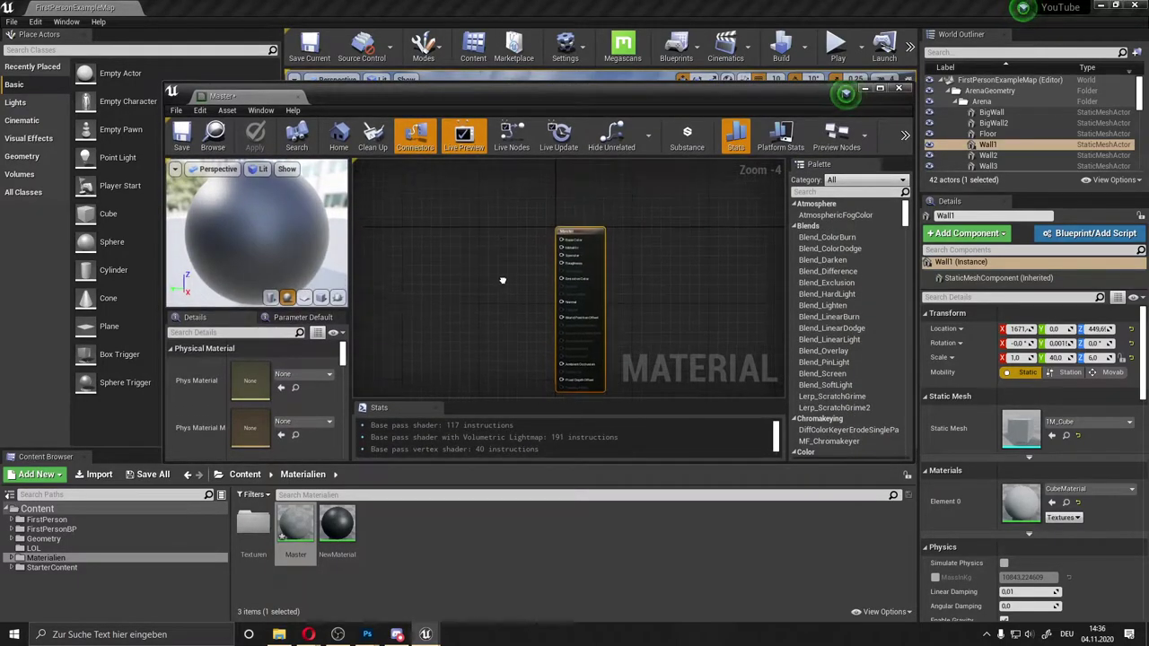
scroll(506, 247, "up", 1)
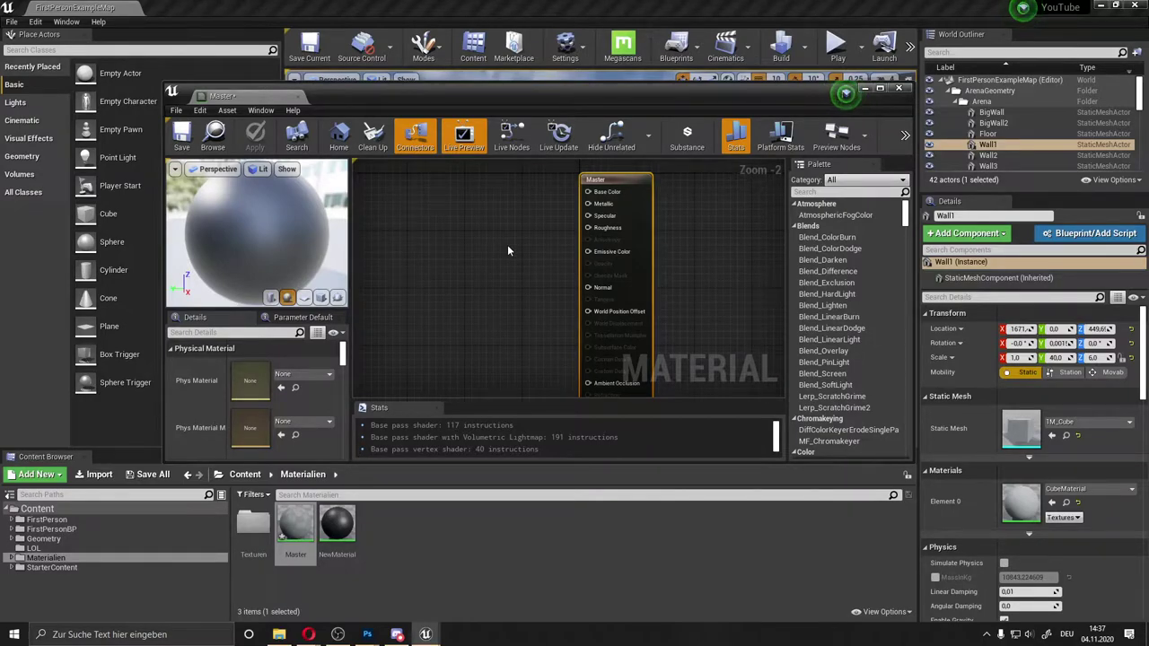
double_click(253, 524)
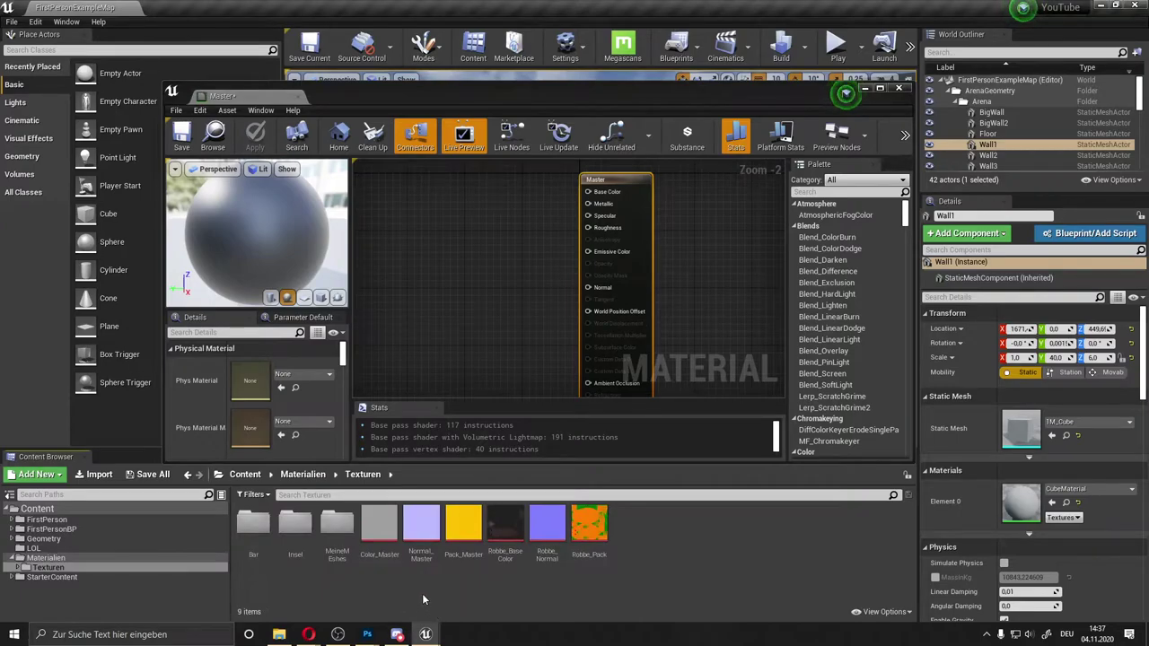
key("alt+Left")
Switch to Photoshop and briefly check the Channels panel of the current image
left_click(368, 633)
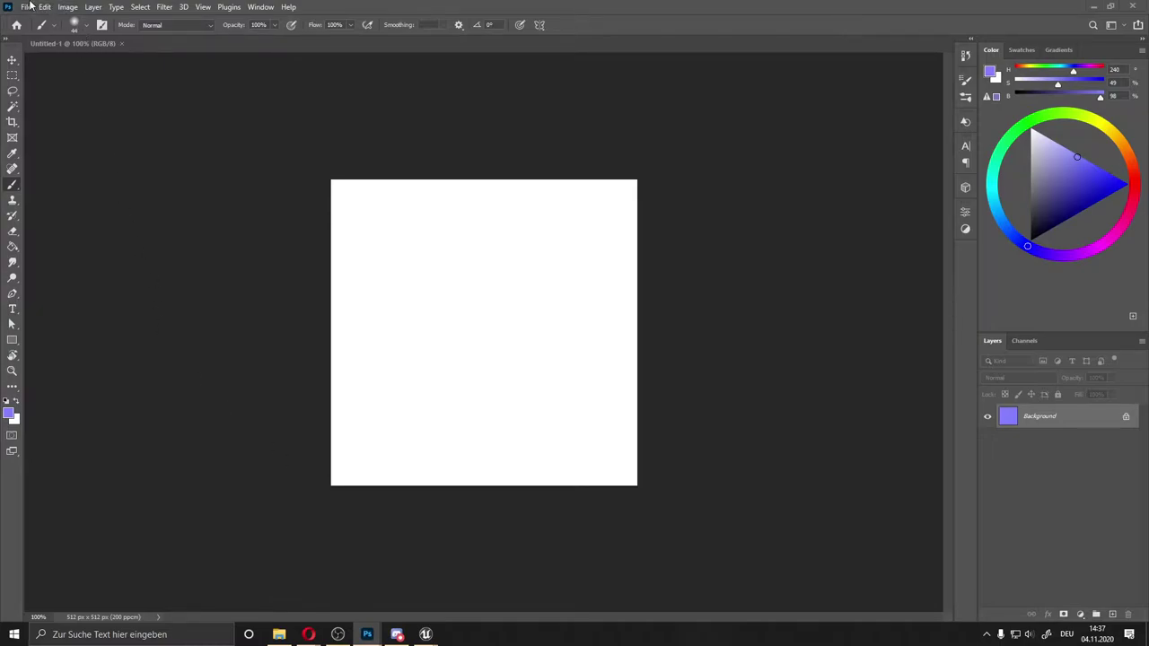
left_click(1031, 341)
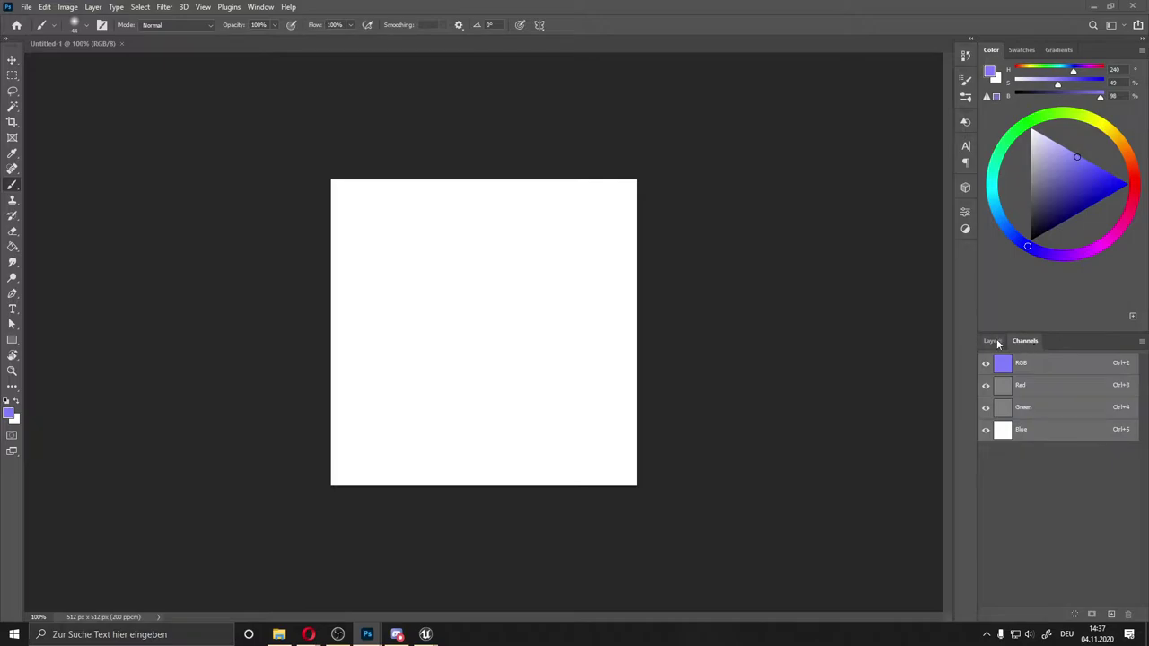
left_click(992, 341)
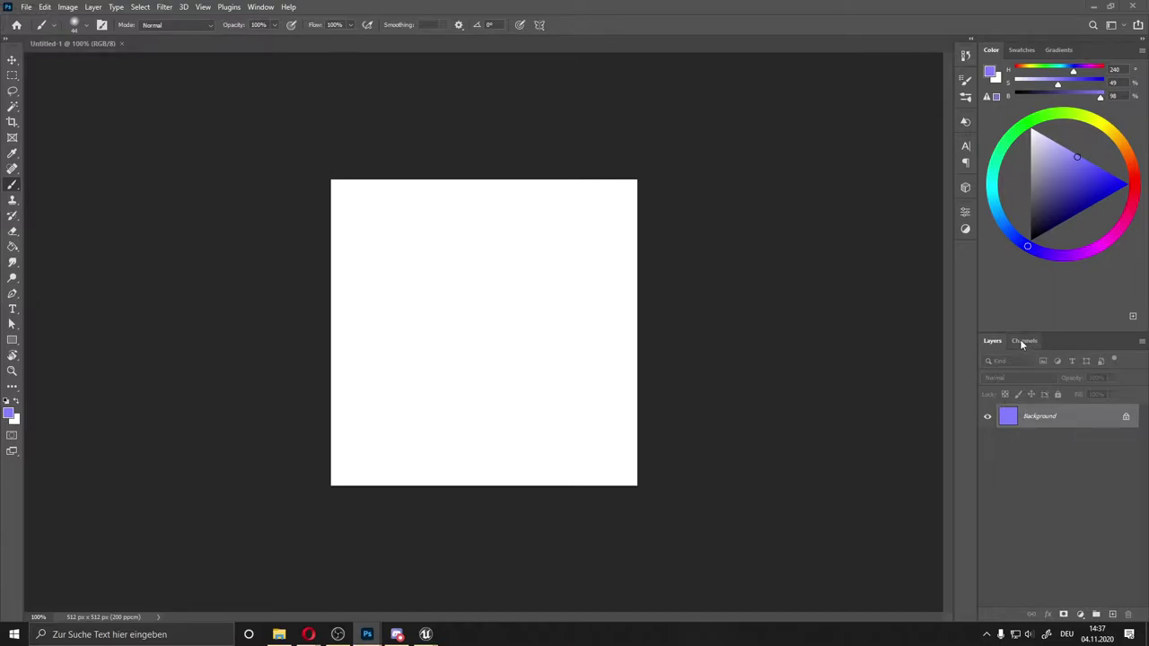
left_click(26, 8)
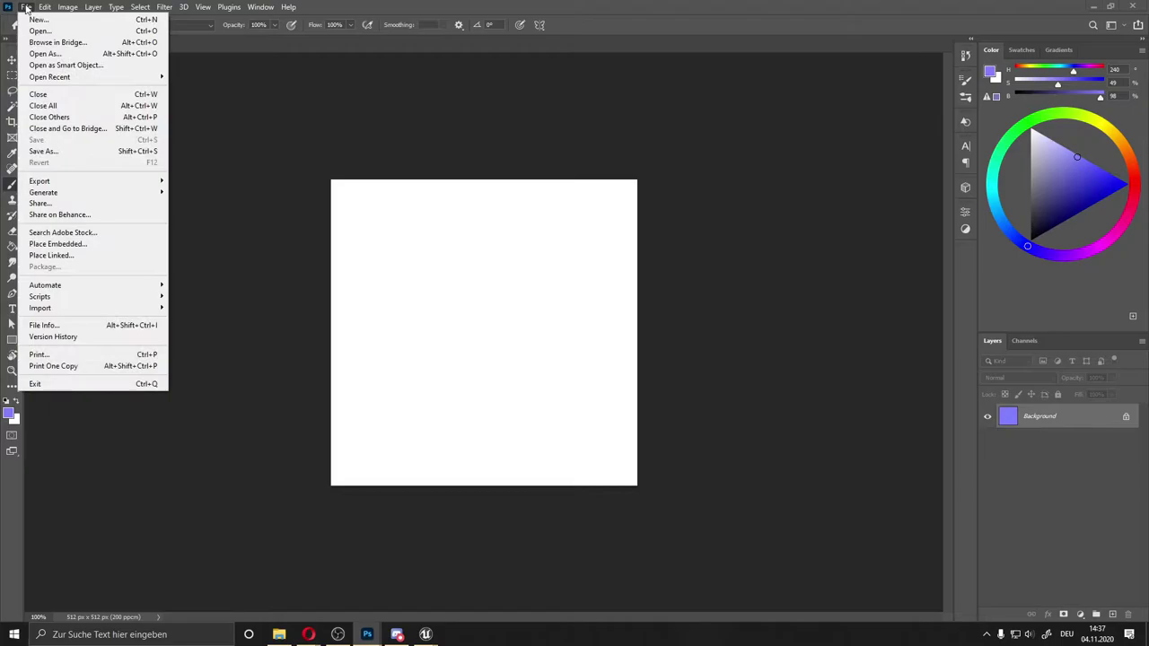
left_click(81, 117)
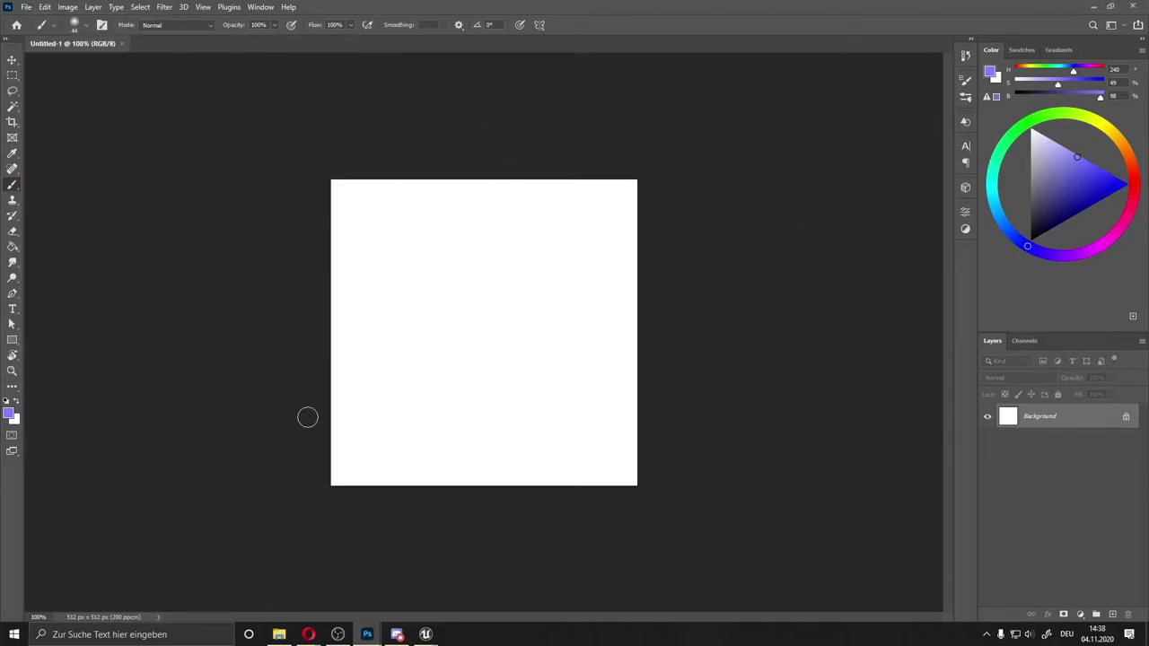
Create a new document 4 px wide and 4 px high
left_click(29, 9)
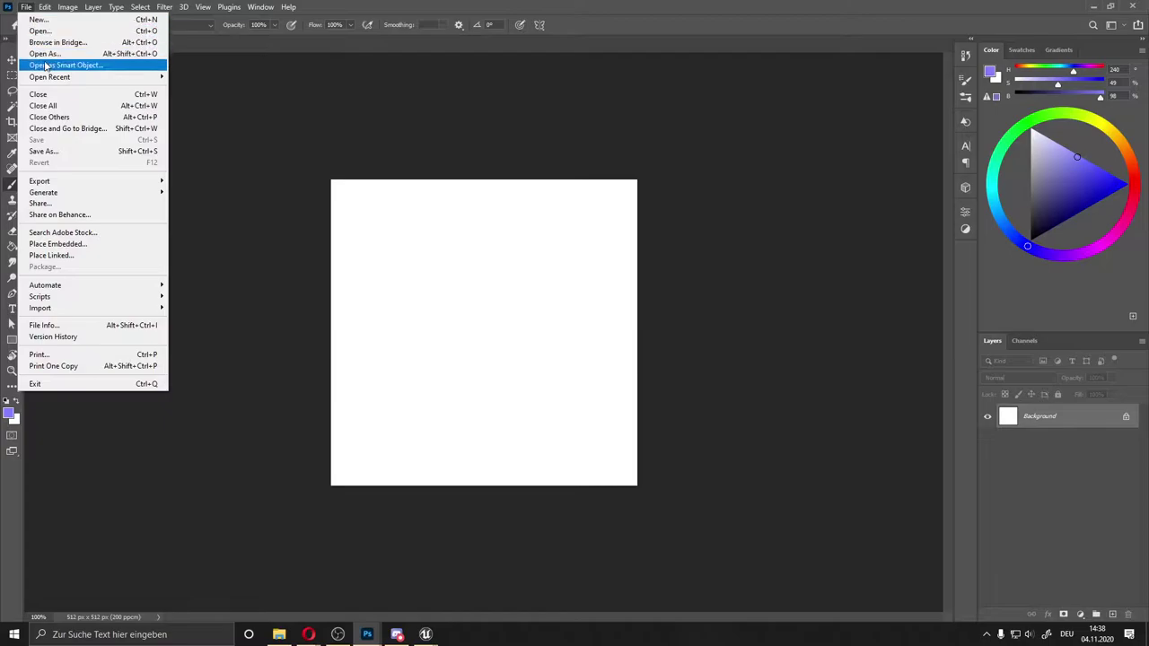
left_click(40, 18)
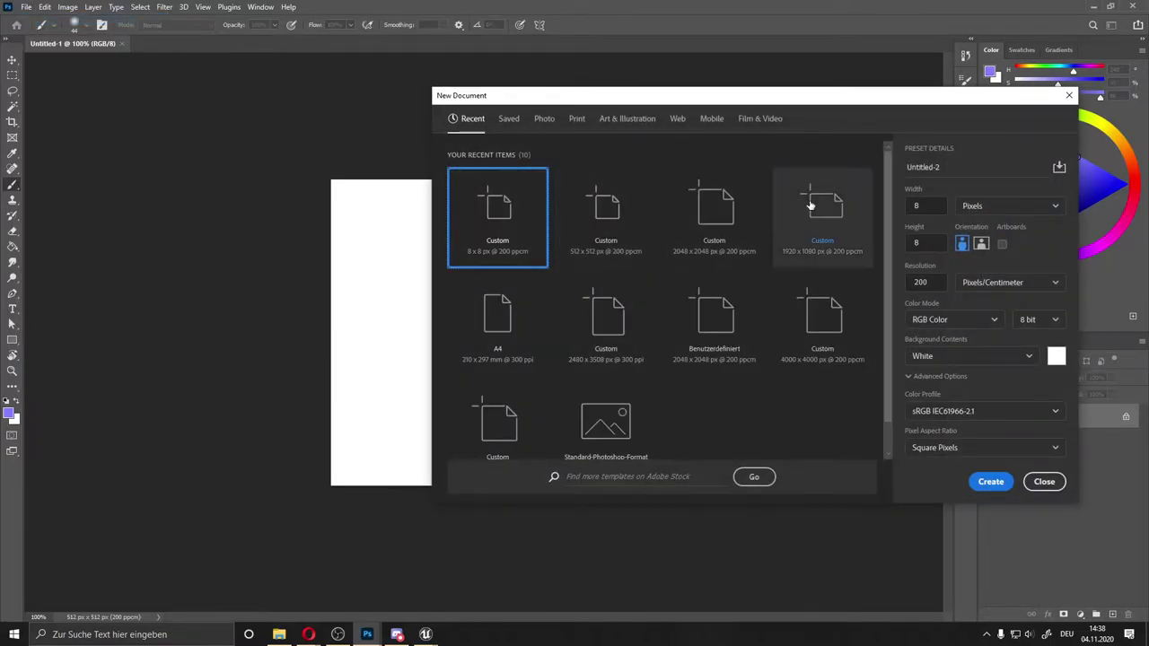
double_click(916, 205)
type("4")
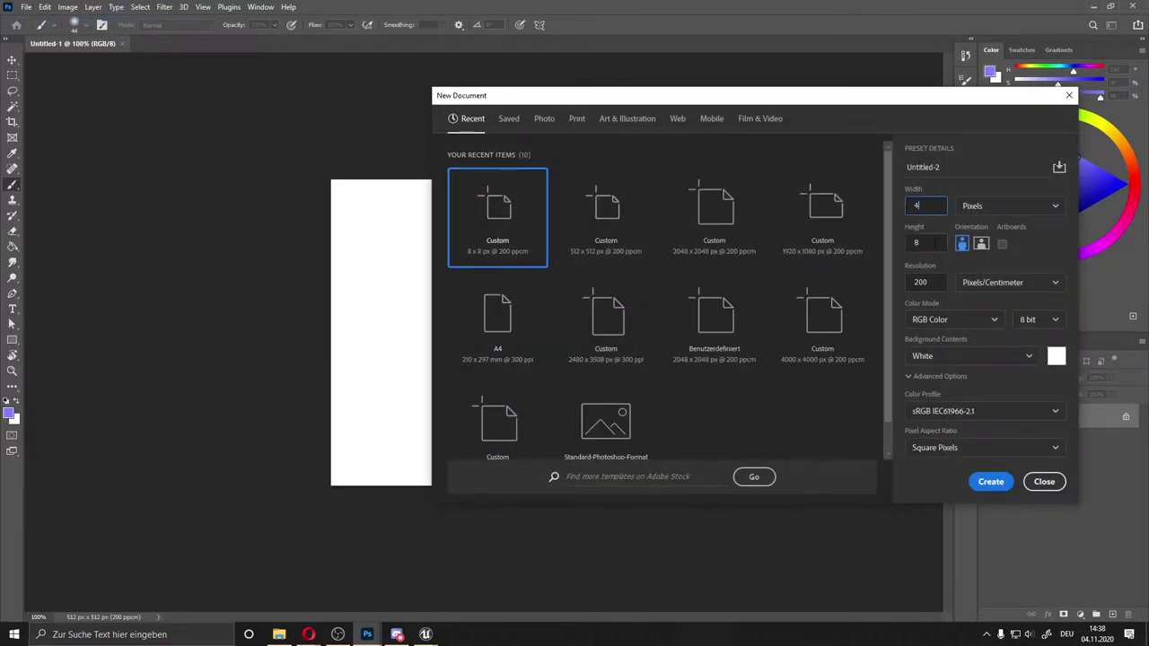
double_click(933, 242)
type("4")
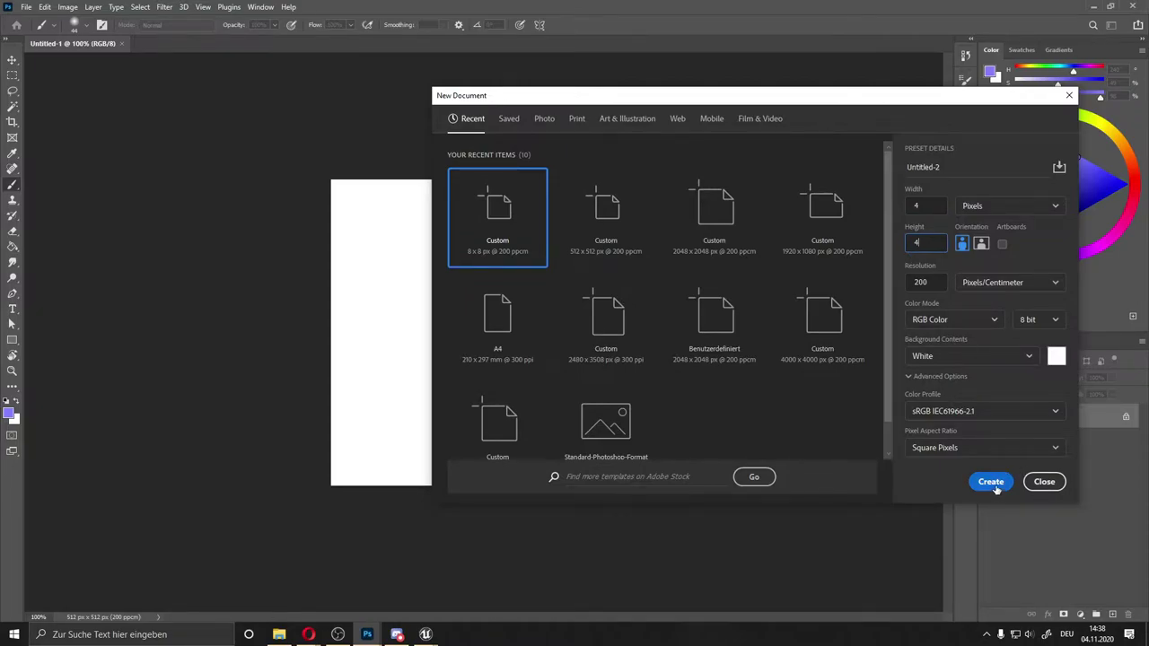
left_click(993, 486)
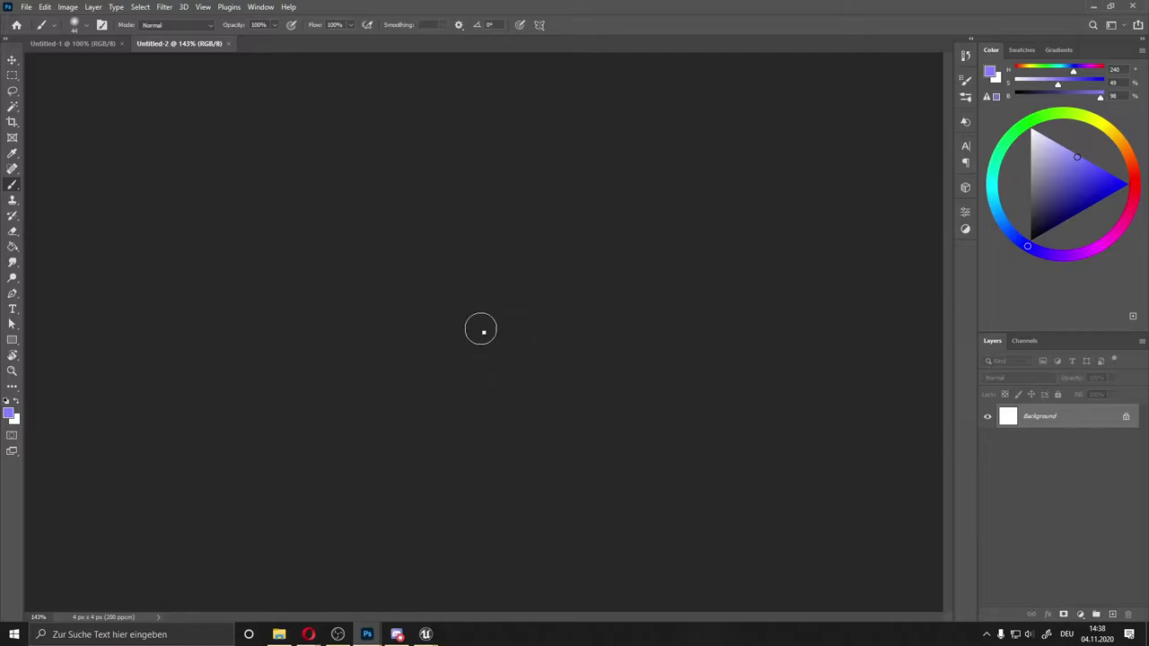
Fill the canvas with a neutral grey at saturation 0% and brightness 50%
scroll(481, 329, "up", 2, "alt")
scroll(481, 328, "up", 3, "alt")
scroll(482, 326, "up", 5, "alt")
scroll(482, 323, "up", 2, "alt")
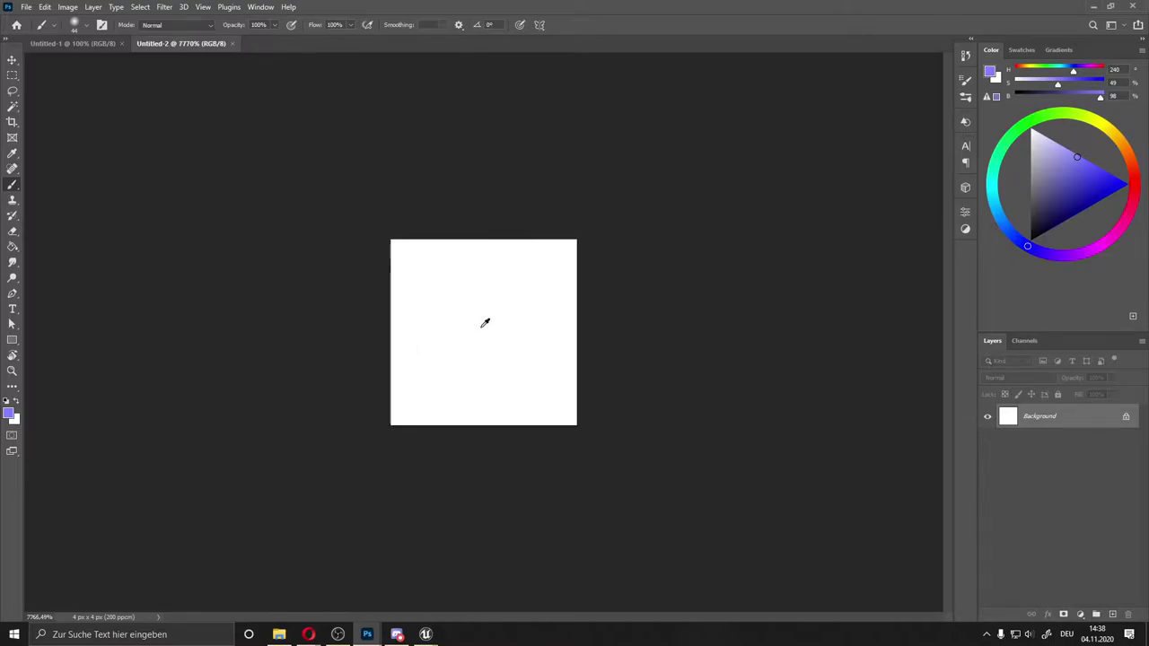
scroll(482, 323, "up", 1, "alt")
scroll(482, 323, "down", 2, "alt")
scroll(482, 323, "down", 1, "alt")
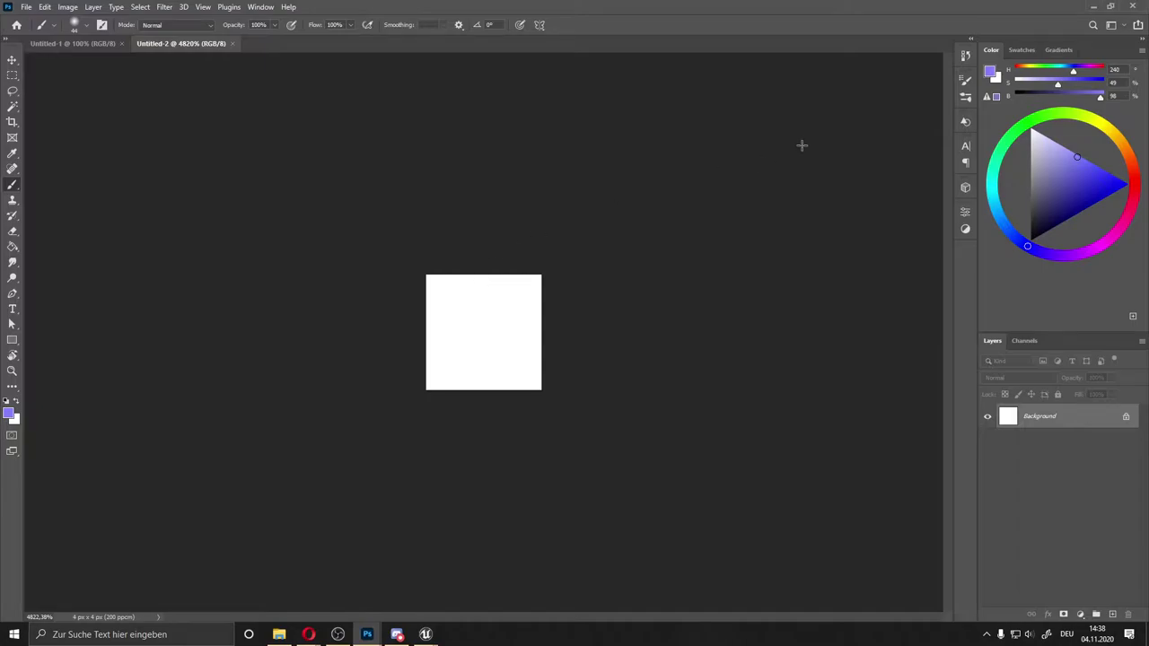
left_click(1030, 186)
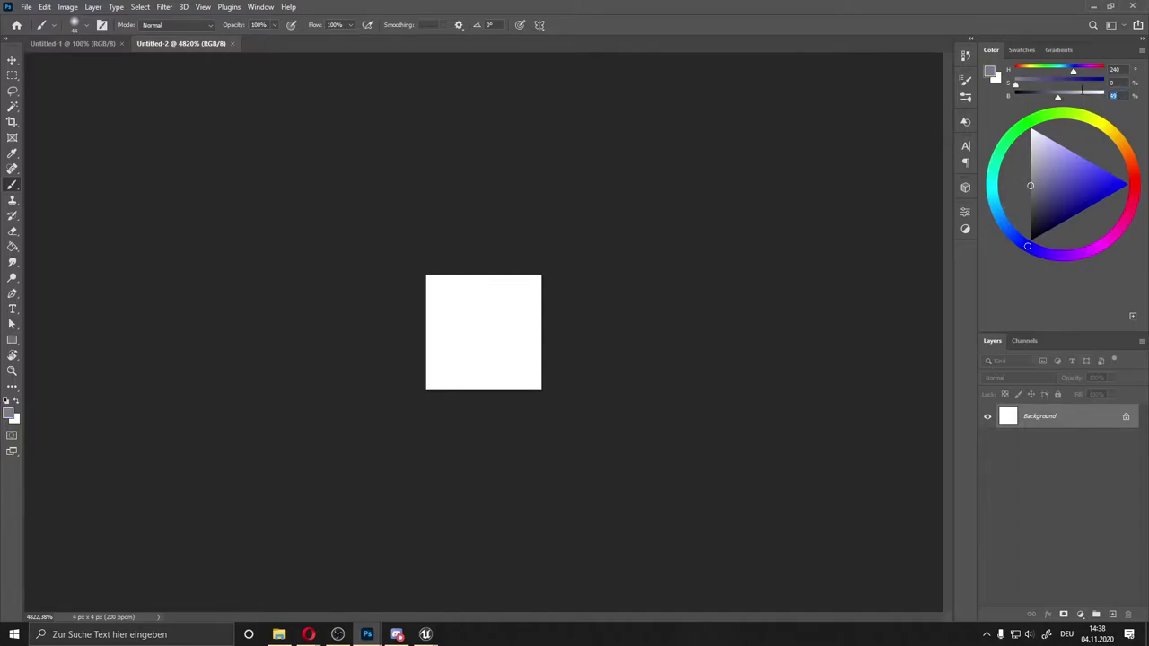
left_click(1082, 94)
left_click(17, 241)
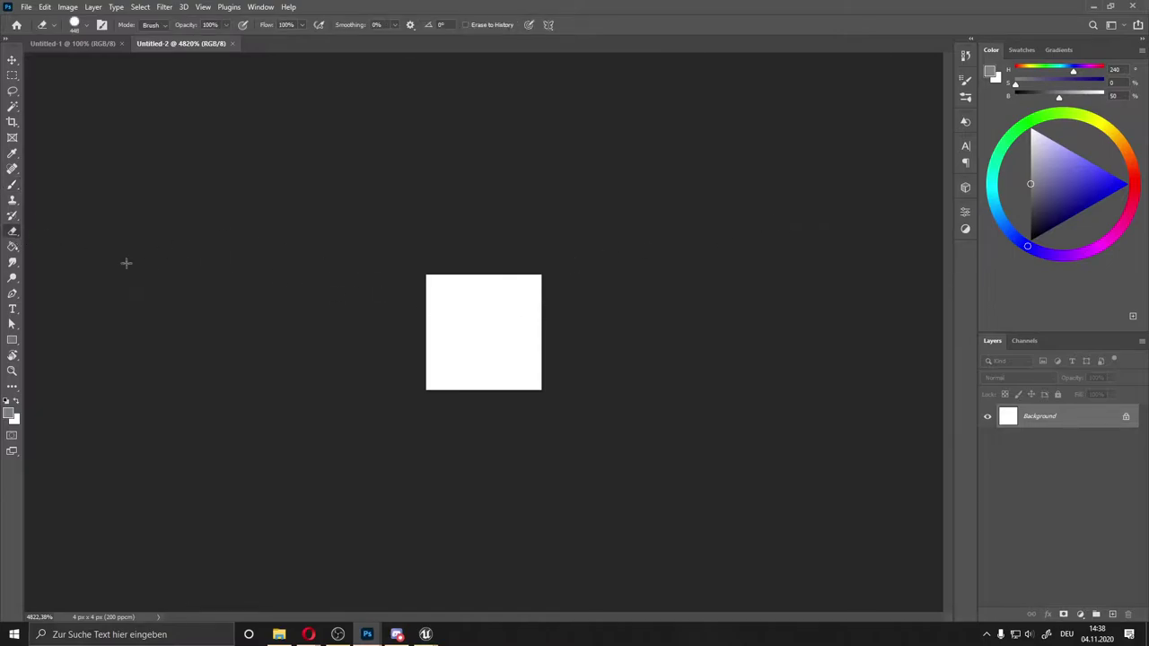
left_click(15, 249)
left_click(521, 341)
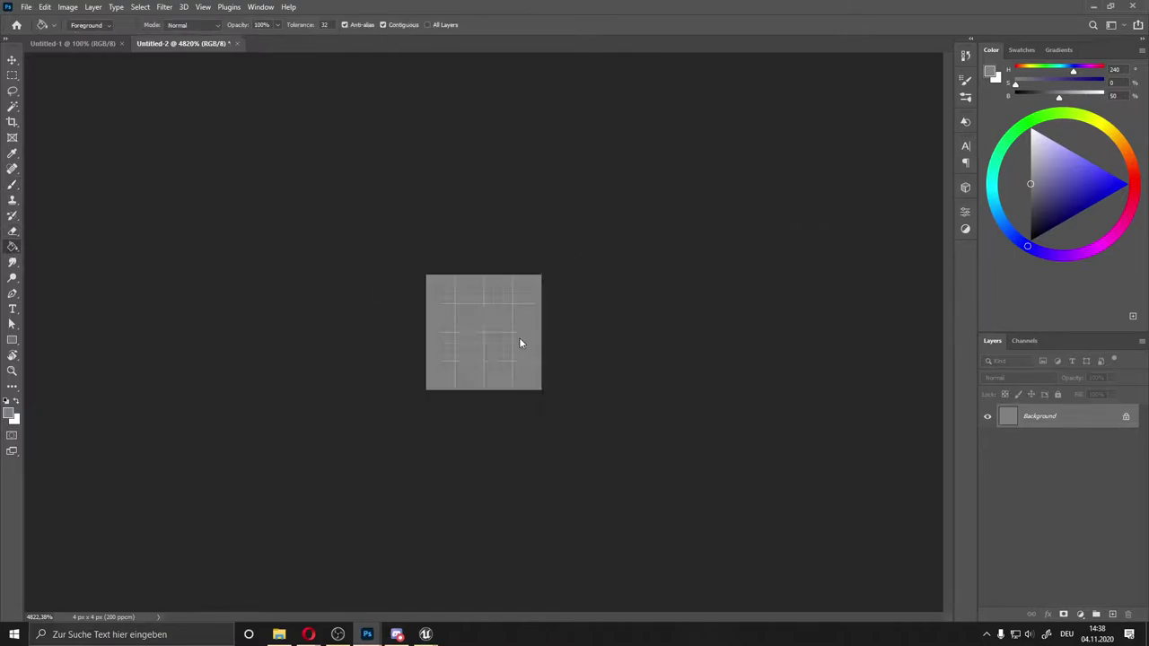
Save the image as BaseColor.png, accepting the PNG options
left_click(26, 7)
left_click(90, 150)
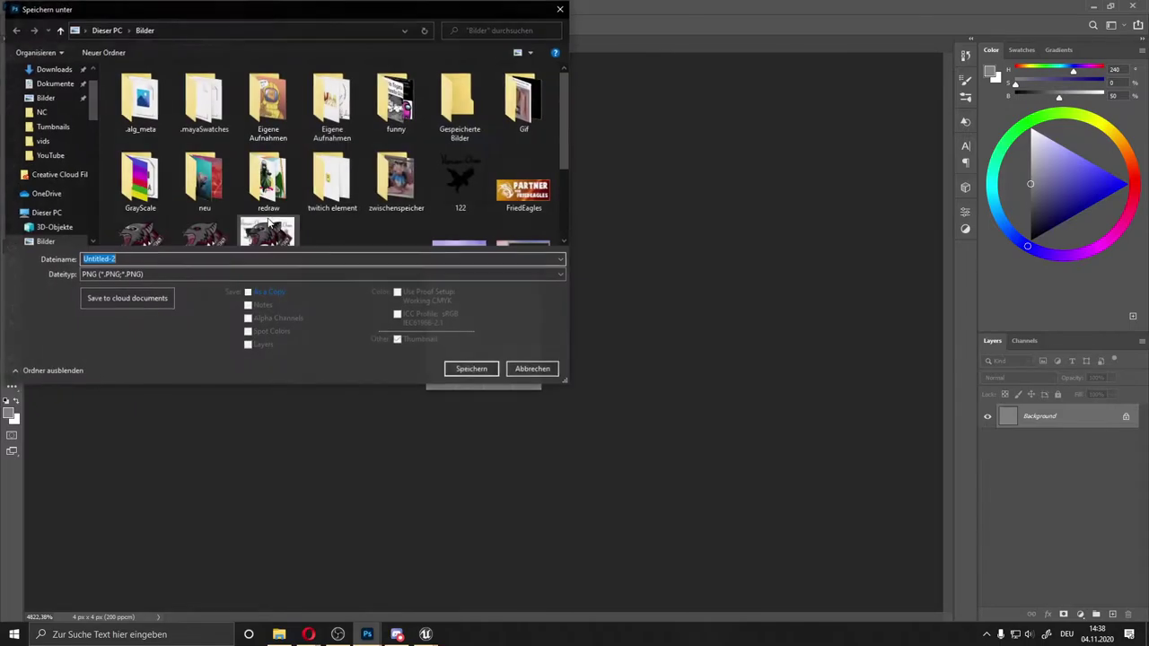
scroll(341, 220, "down", 3)
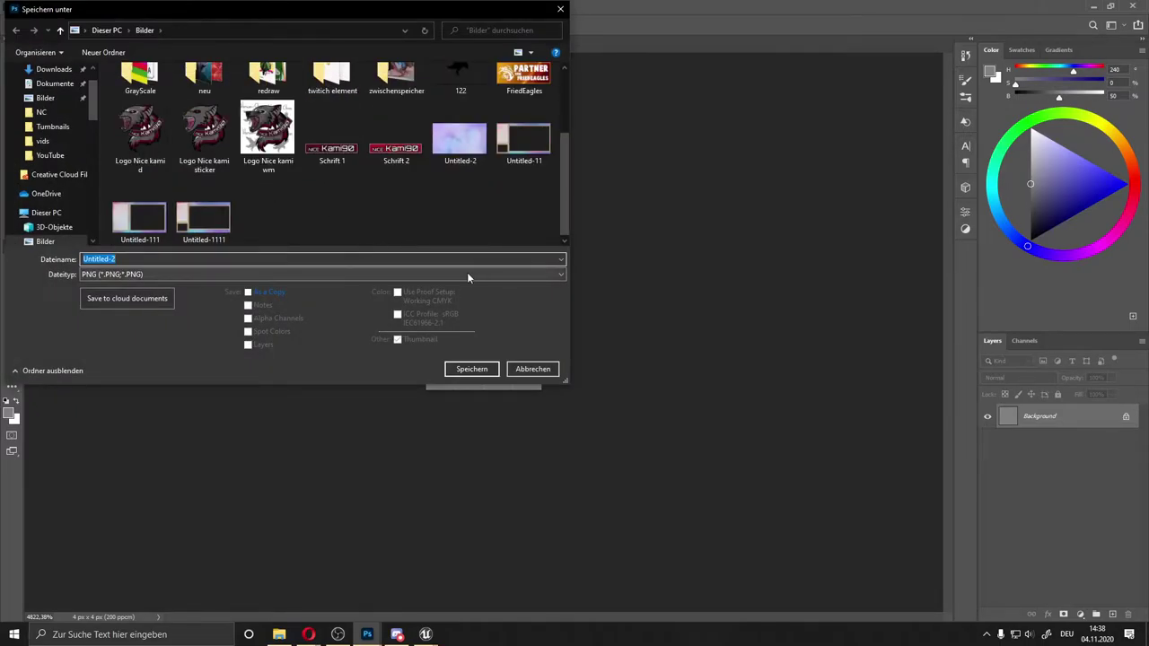
type("Base")
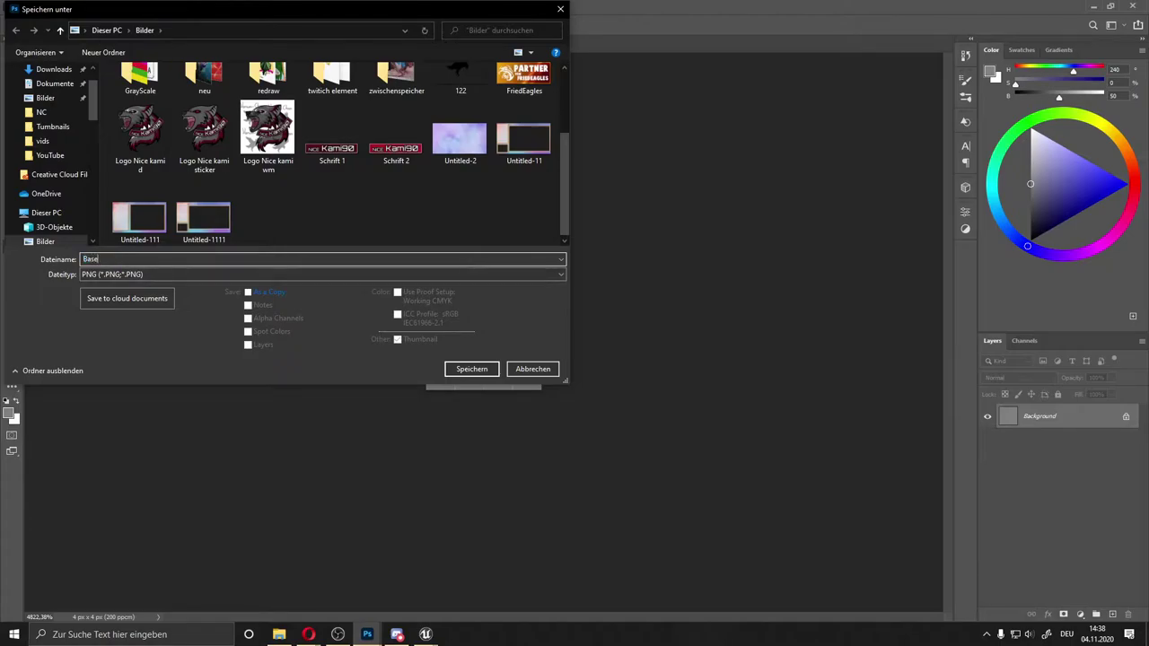
type("Co")
type("r")
key("Return")
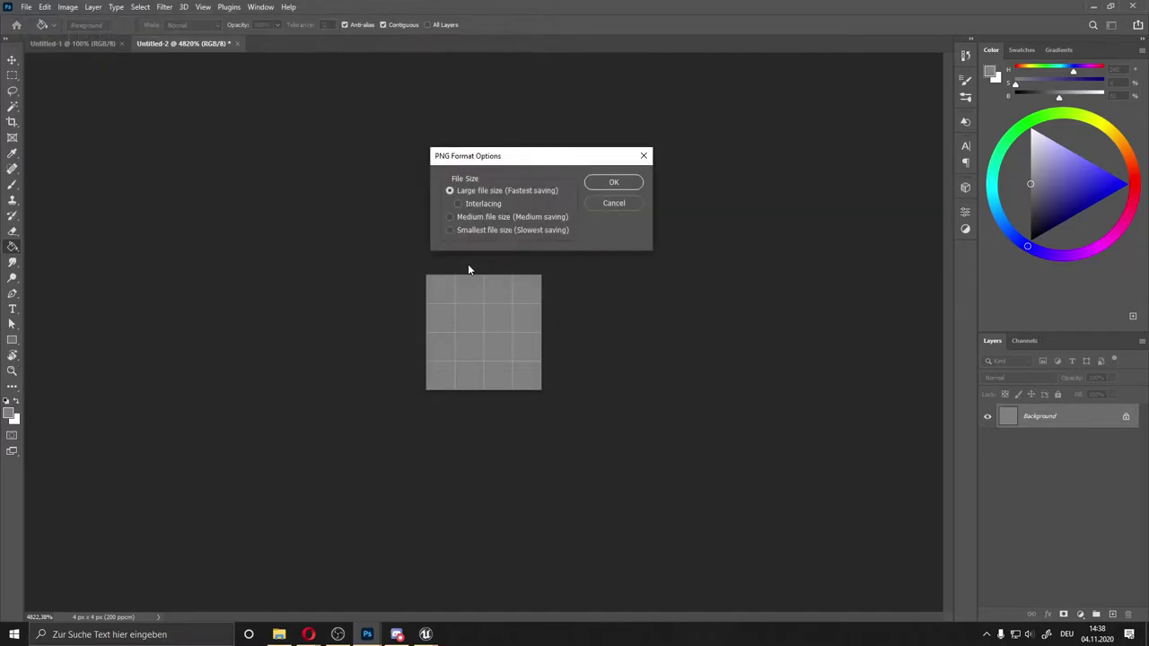
left_click(614, 182)
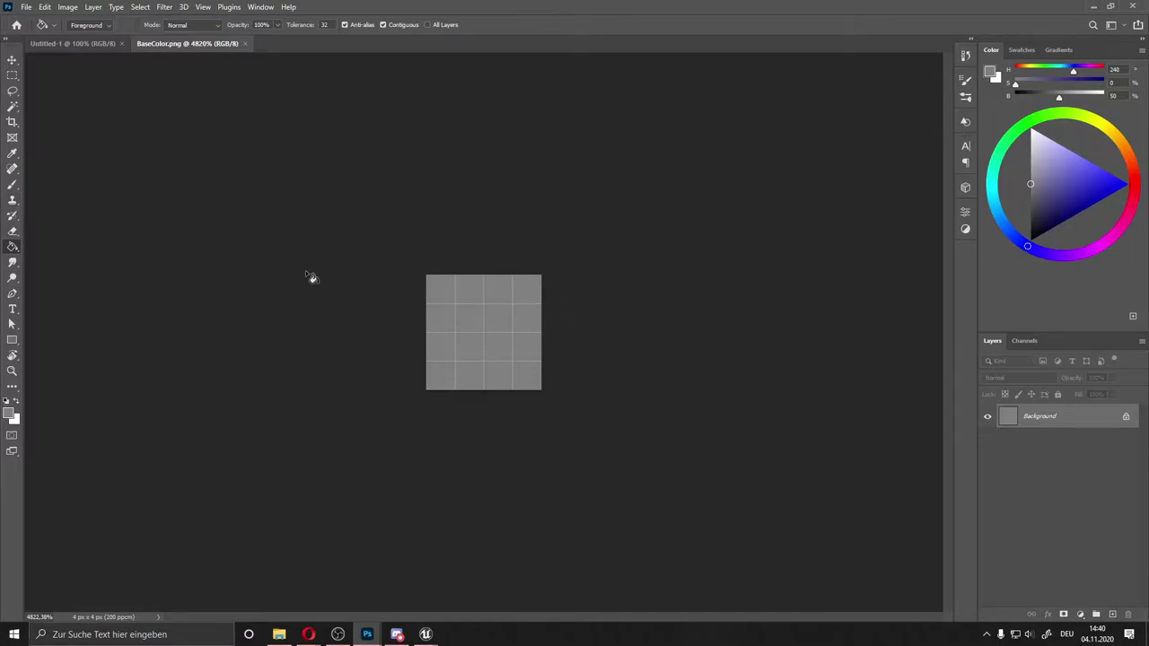
Set the foreground colour to R 128, G 128, B 250 and bucket-fill the canvas
left_click_drag(1065, 173, 1081, 191)
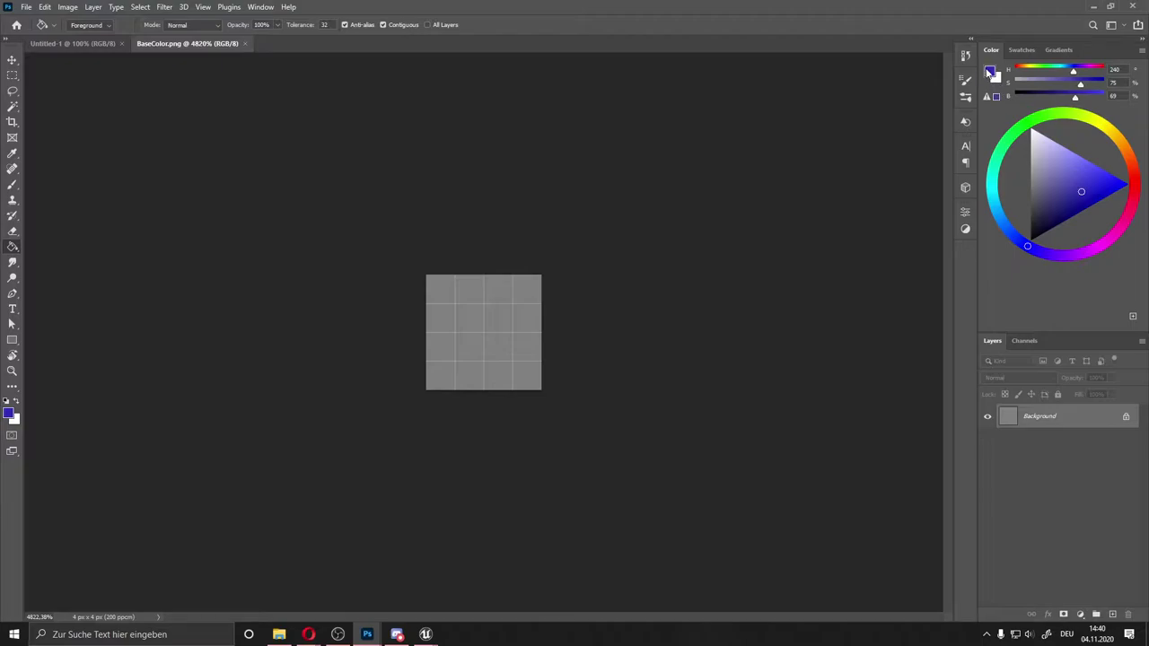
left_click(990, 72)
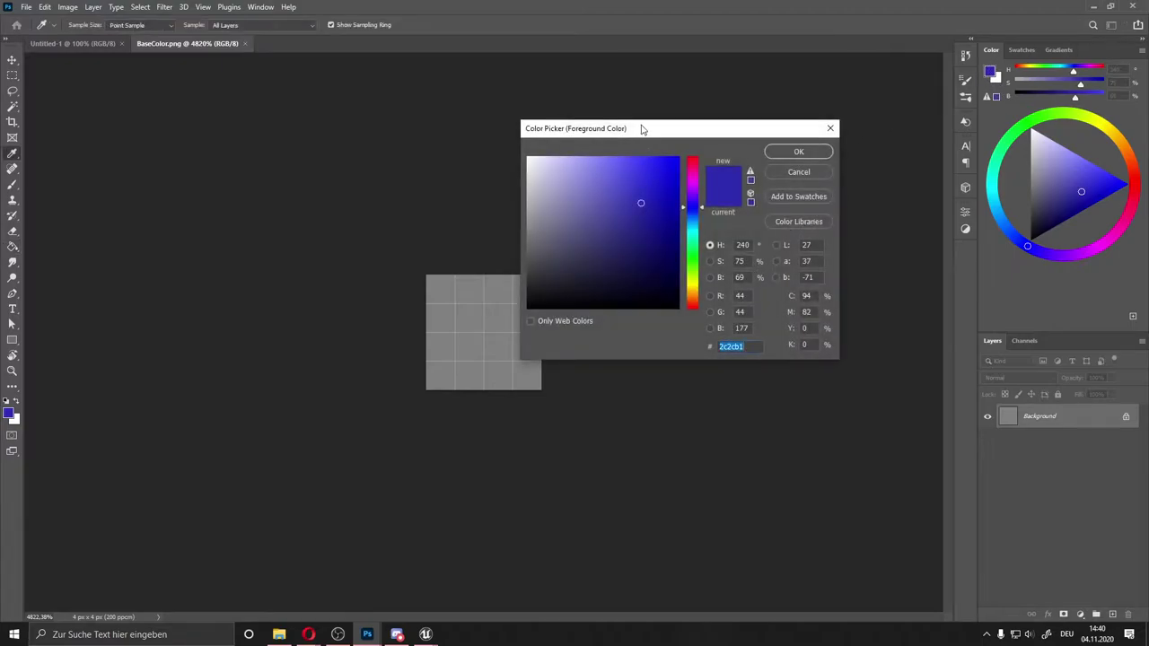
left_click_drag(641, 129, 674, 97)
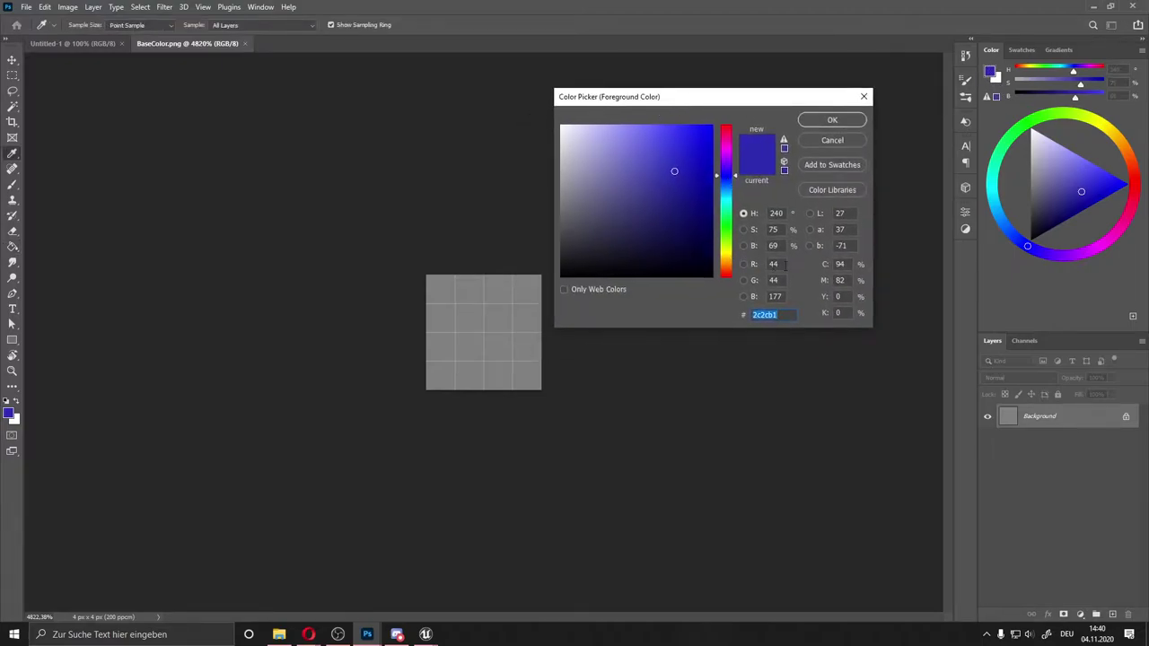
double_click(786, 264)
type("128")
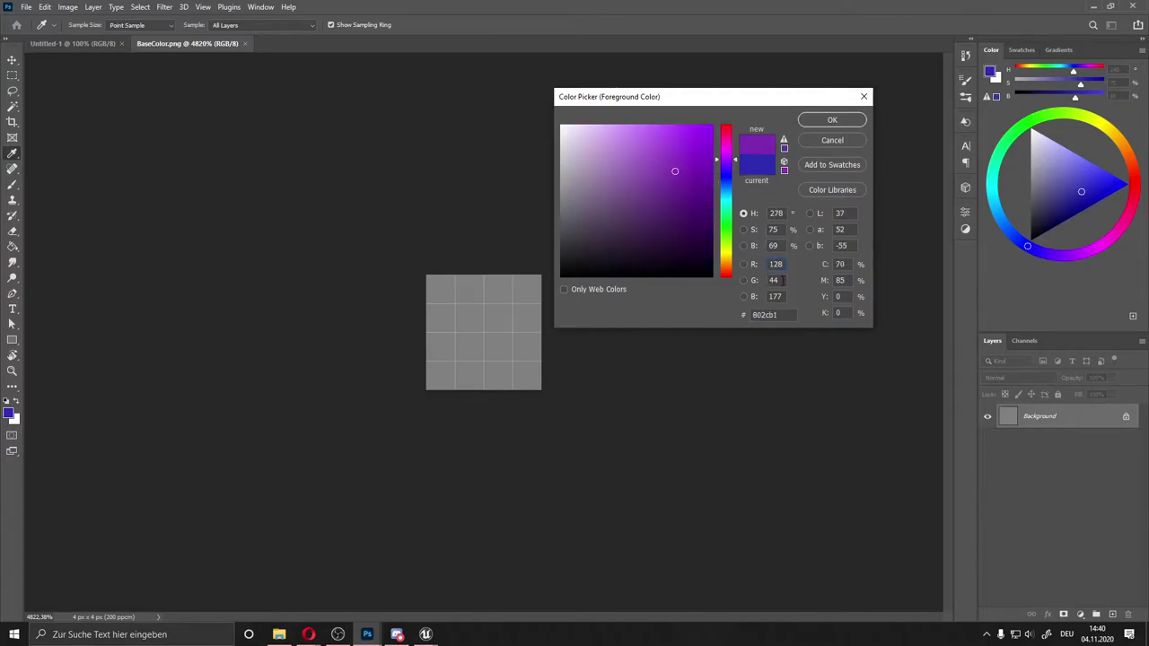
type("128")
key("Tab")
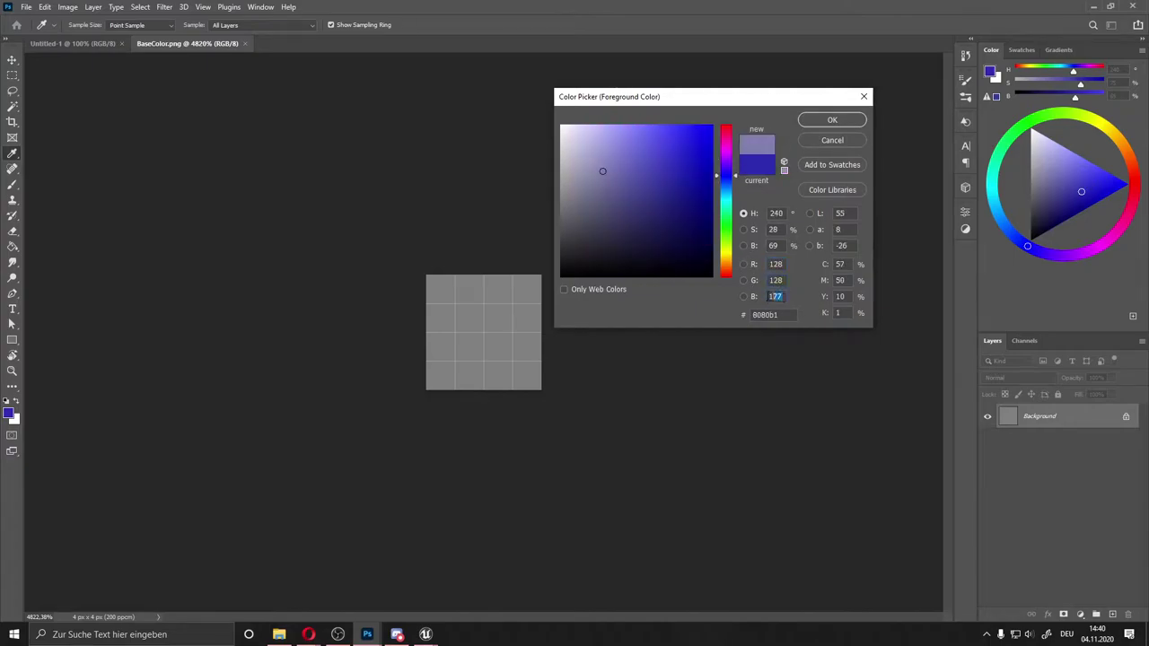
type("250")
left_click(827, 120)
key("g")
left_click(535, 311)
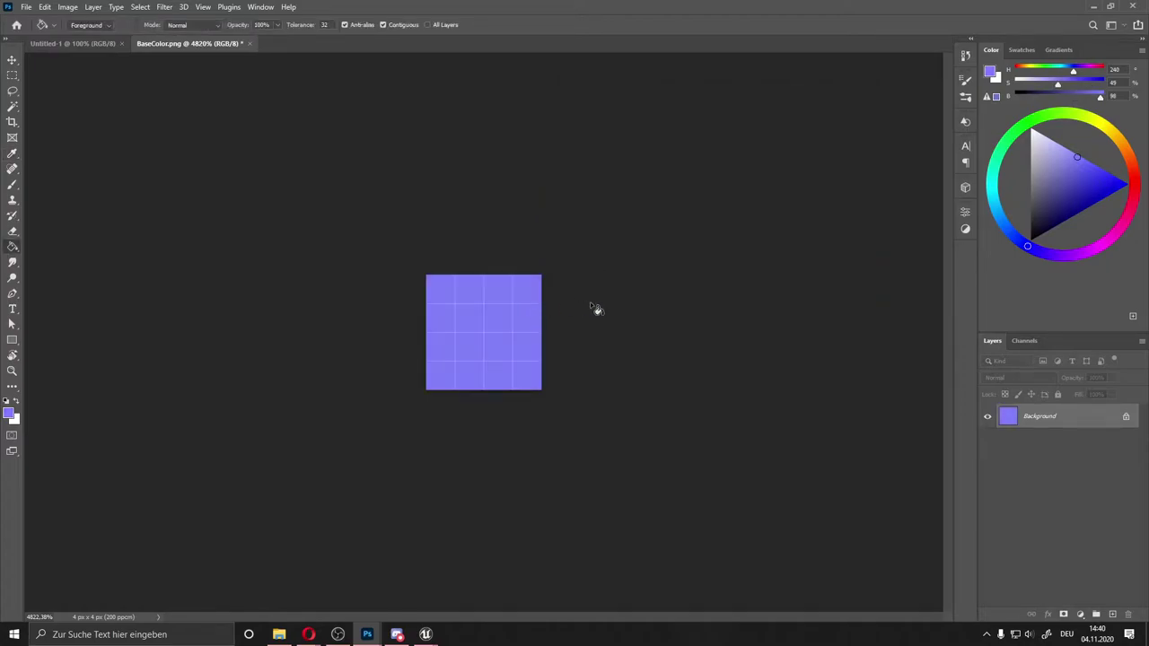
left_click(12, 59)
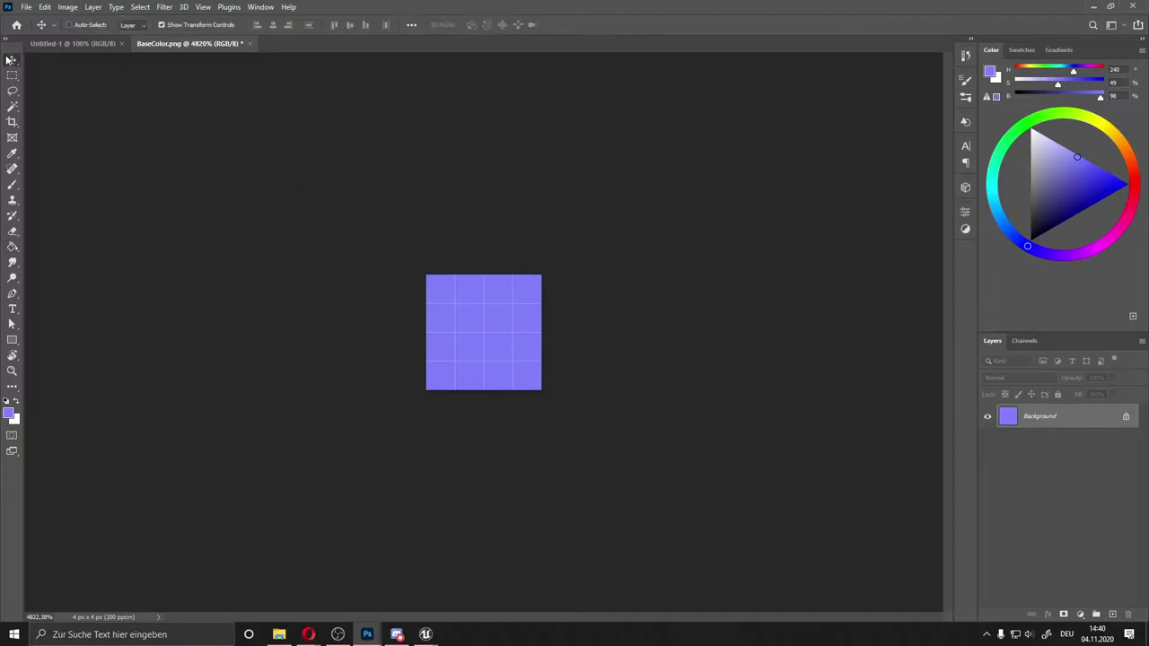
Save the blue image as BaseNormal.png with the default PNG options
left_click(26, 7)
left_click(60, 154)
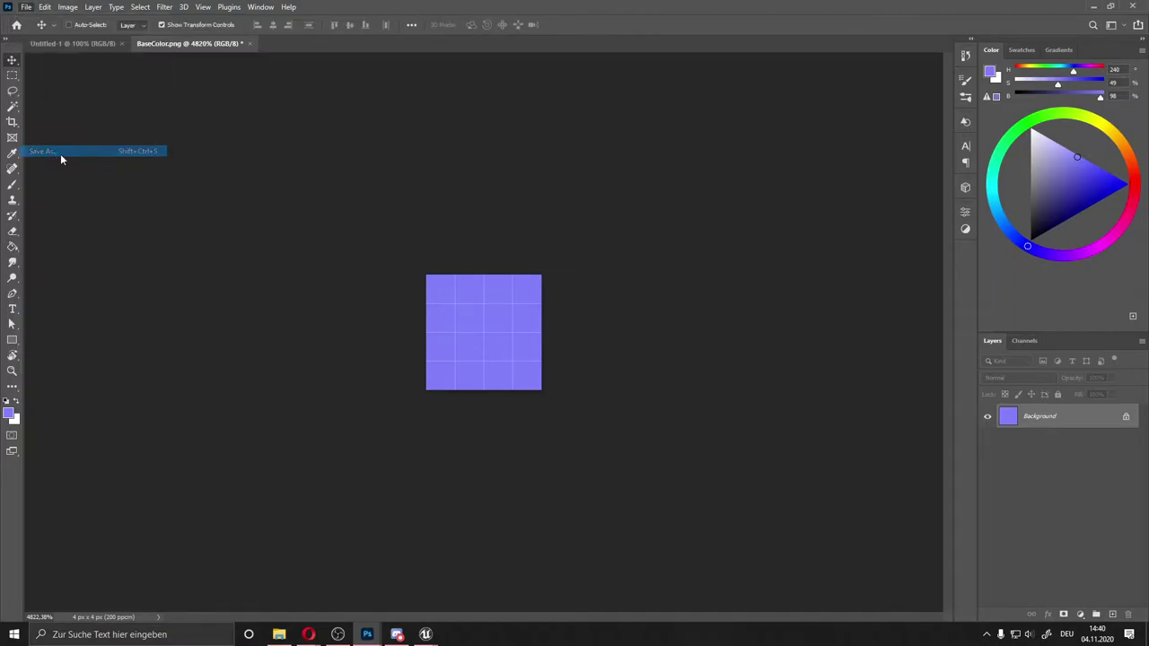
scroll(408, 219, "down", 3)
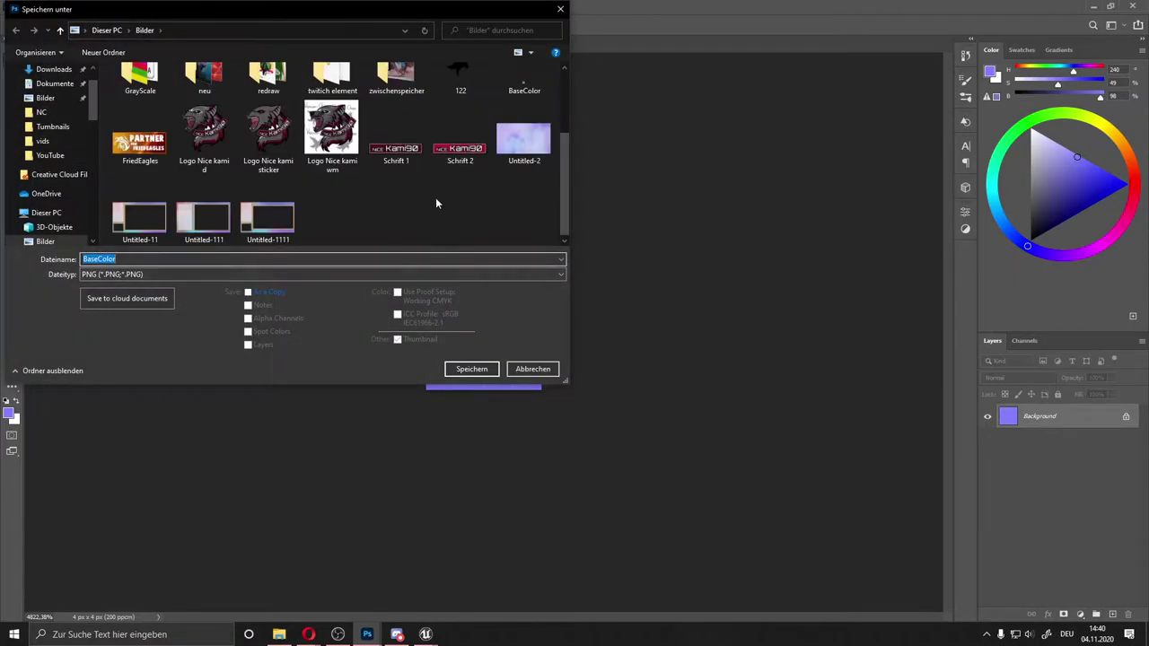
left_click(318, 259)
key("BackSpace")
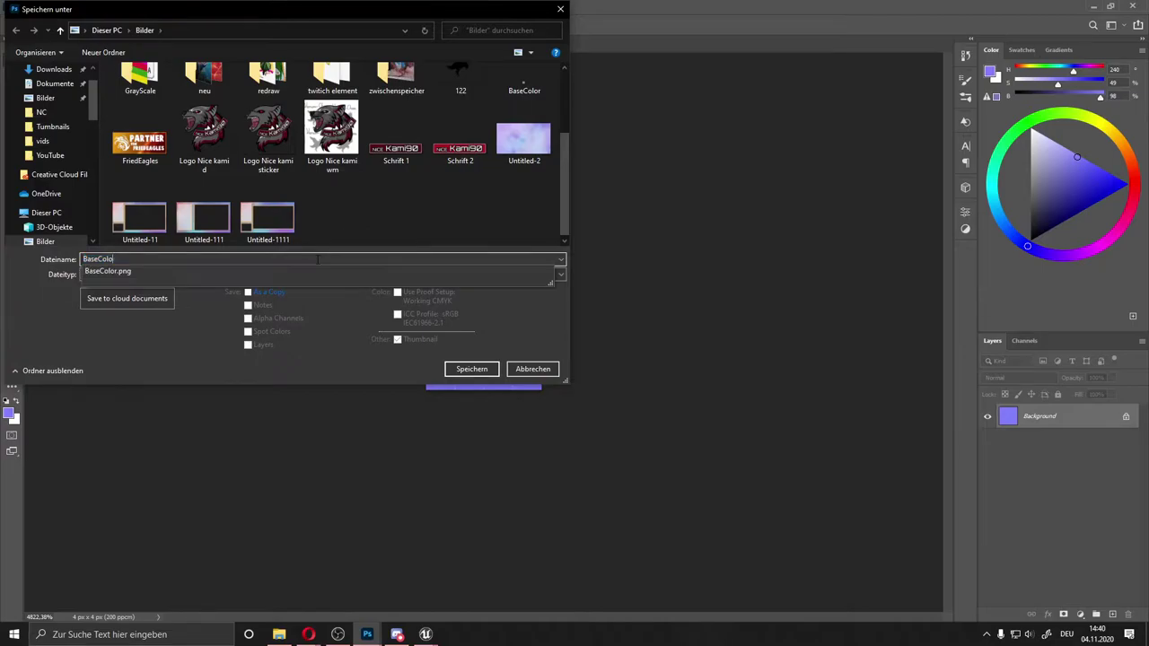
key("BackSpace")
key("BackSpace")
key("BackSpace")
key("BackSpace")
key("BackSpace")
type("e")
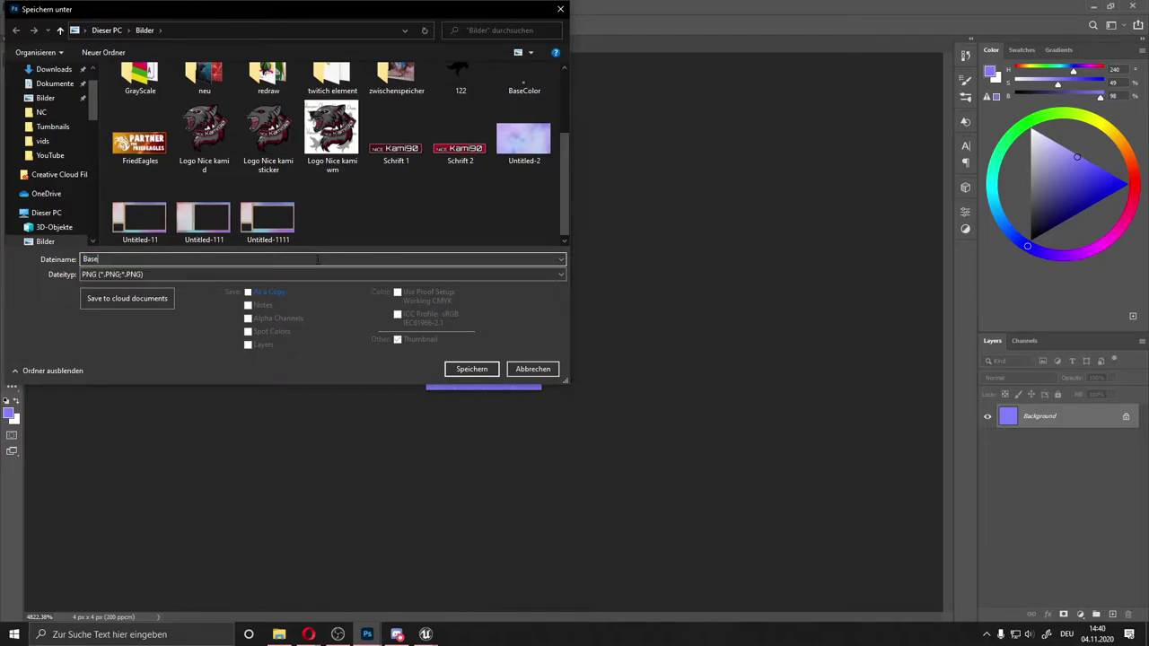
type("Nor")
type("mal")
key("Return")
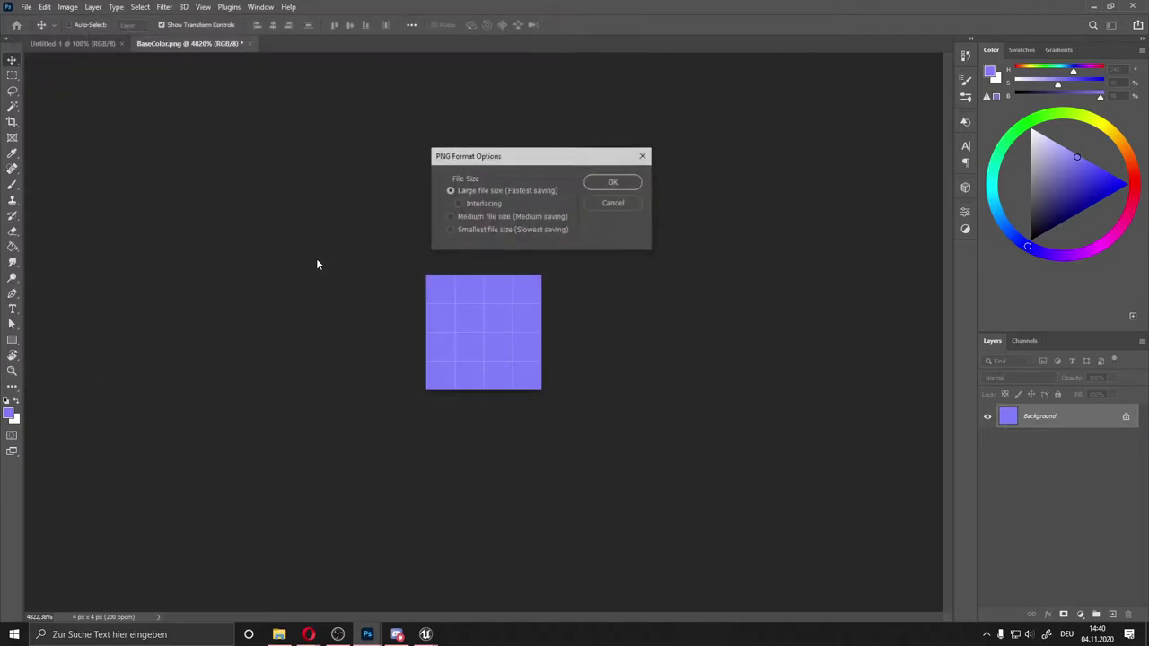
left_click(626, 184)
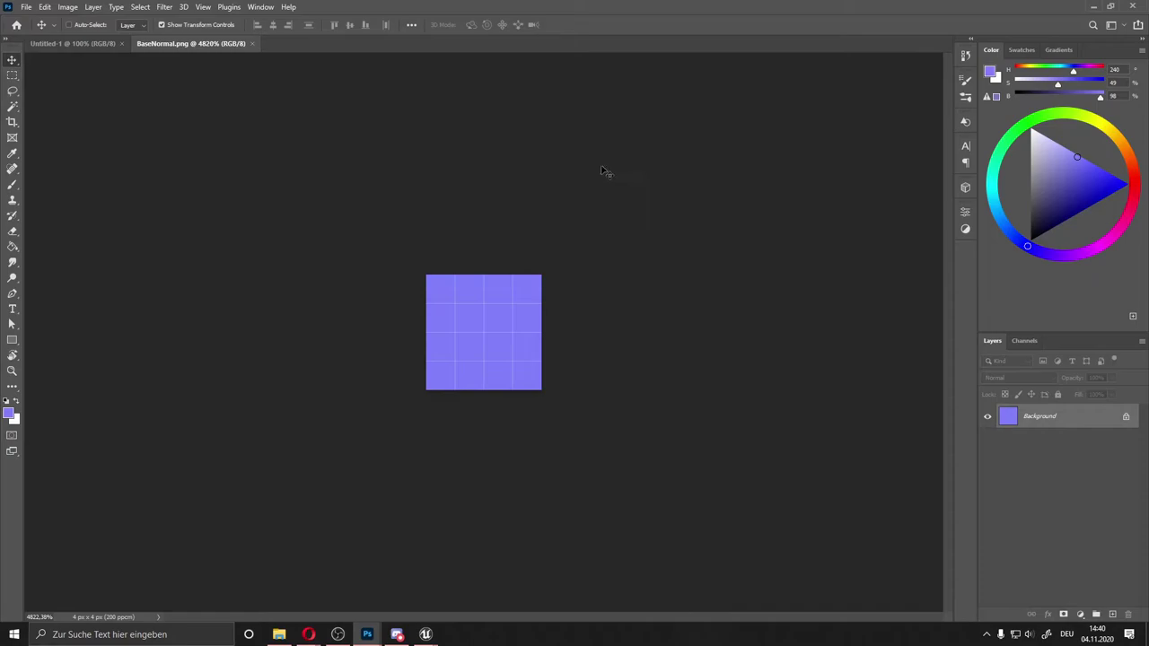
Fill the Red channel with white using the Paint Bucket
left_click(1021, 341)
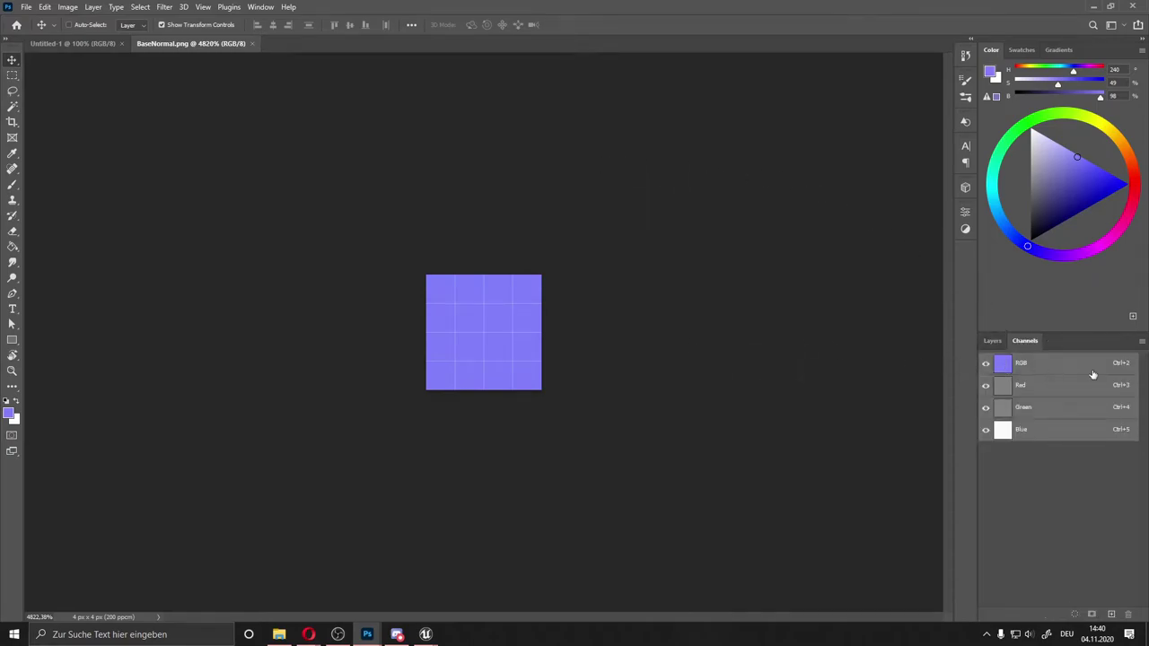
left_click(1000, 342)
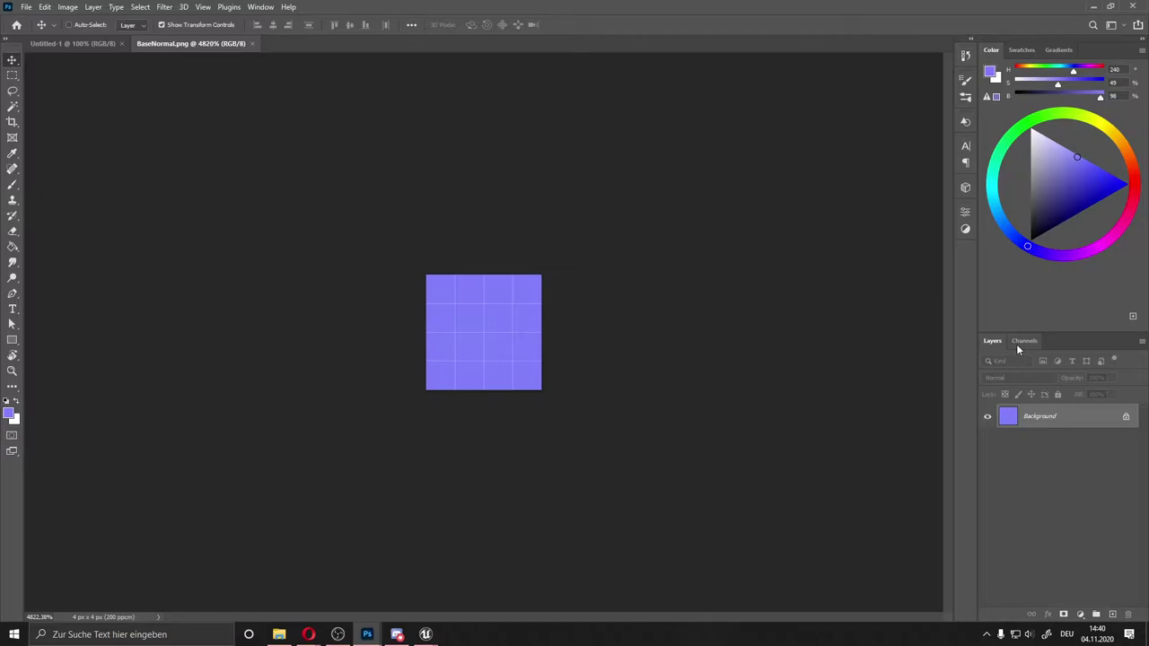
left_click(1022, 341)
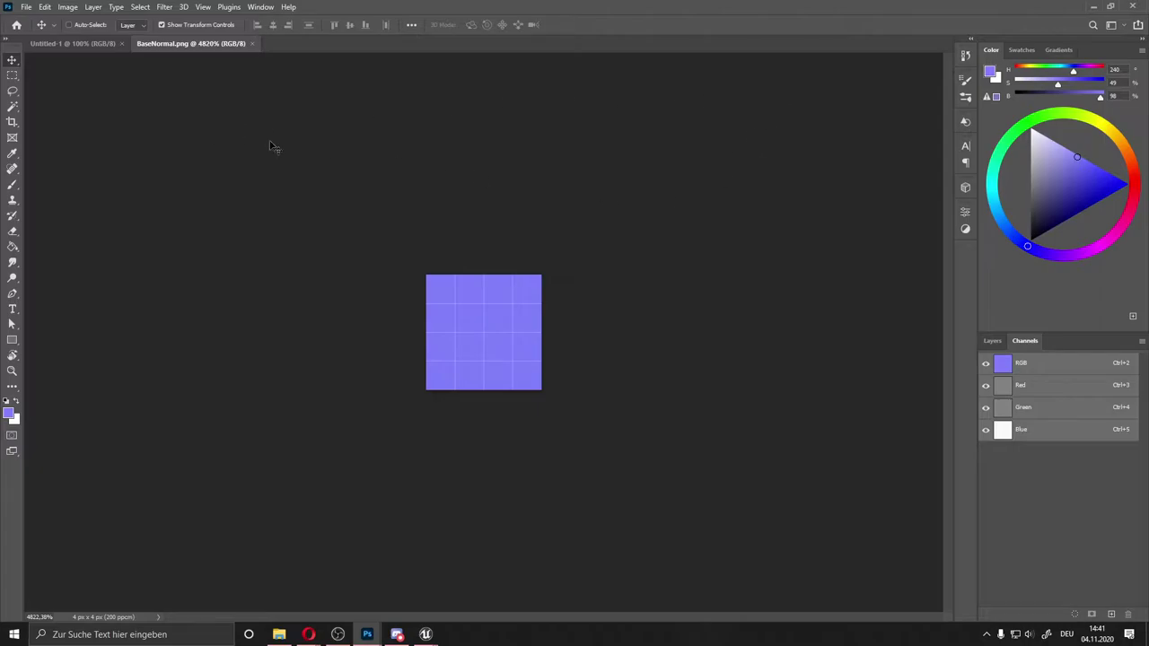
left_click(13, 247)
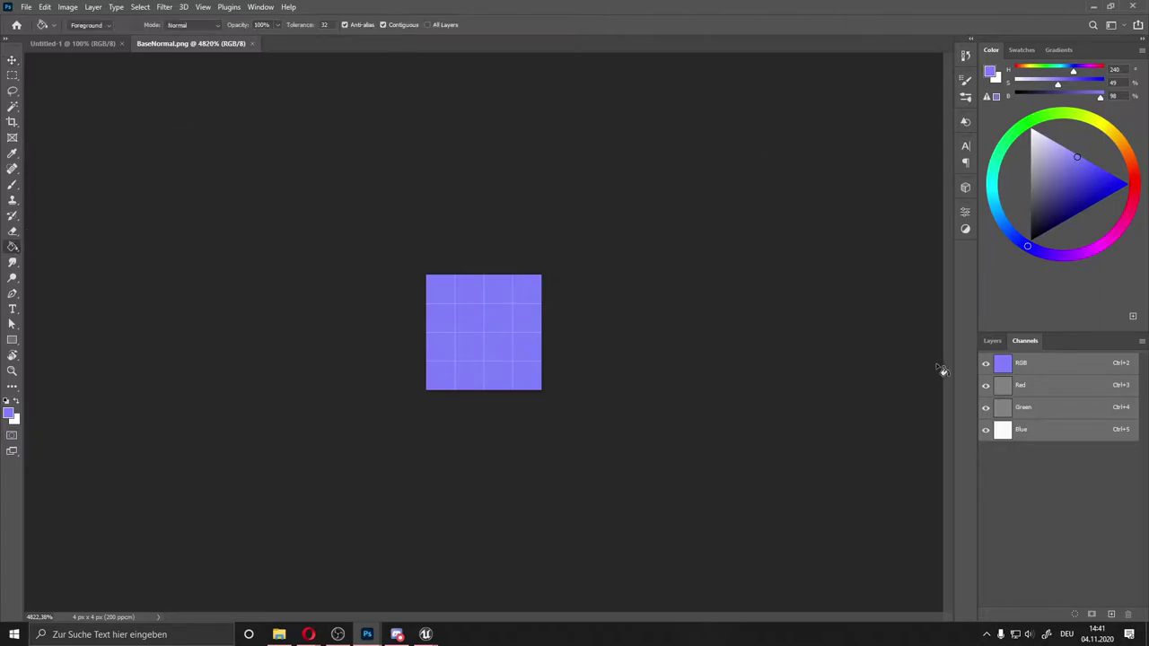
left_click(1020, 385)
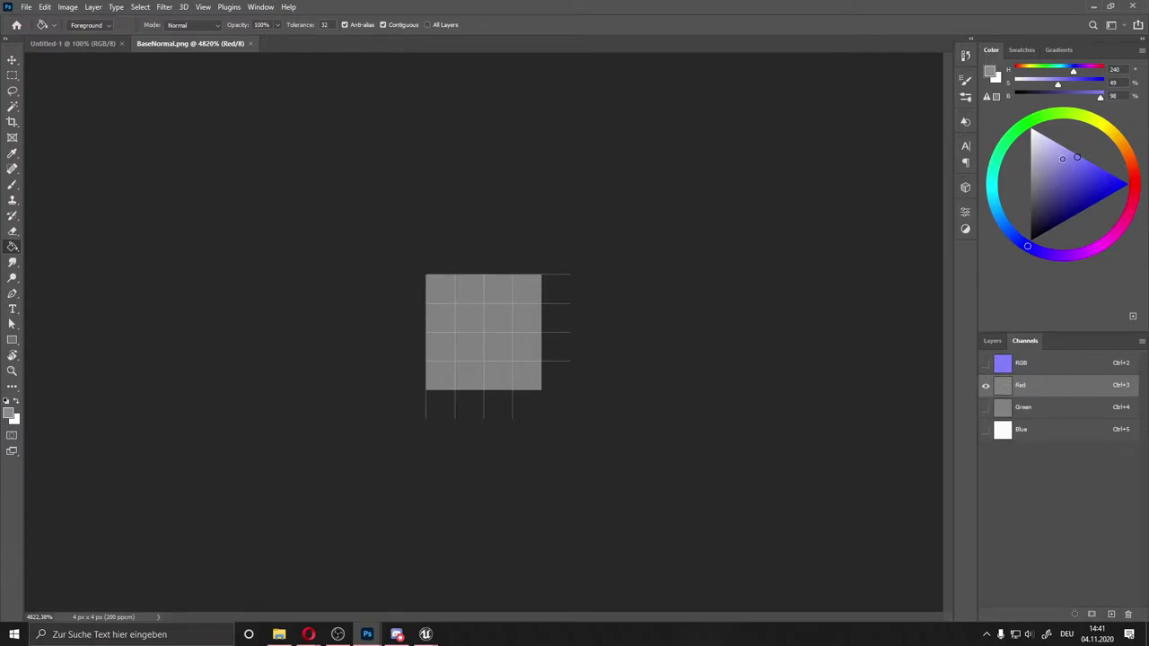
left_click(1032, 131)
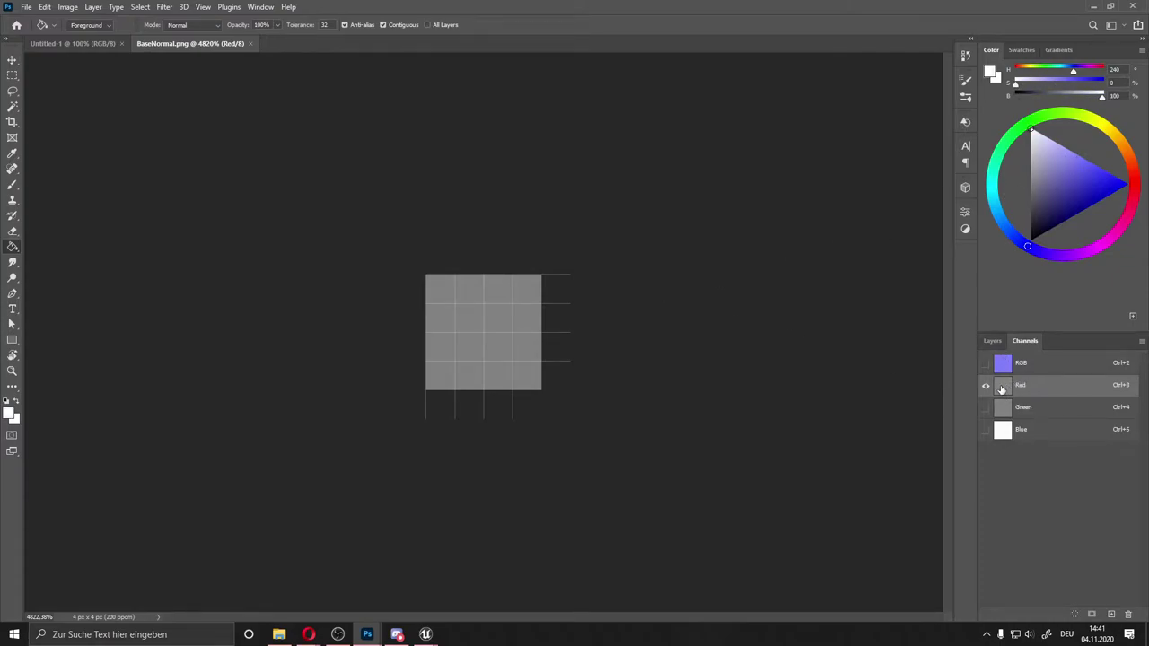
left_click(495, 341)
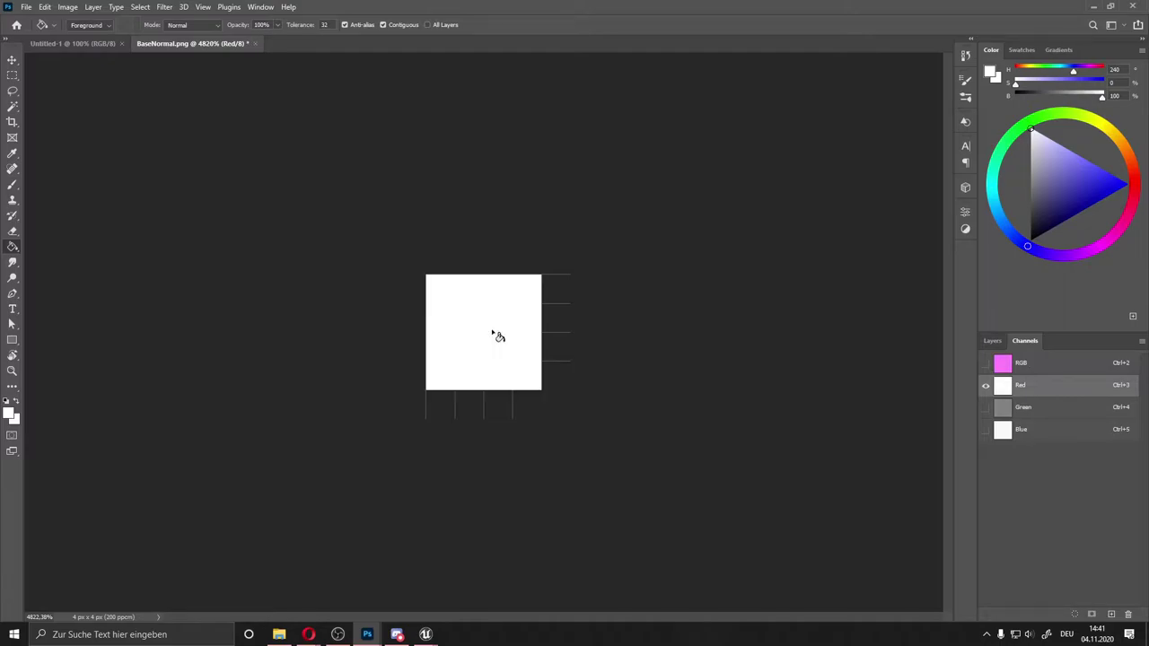
Fill the Blue channel with black and show the RGB composite again
left_click(999, 410)
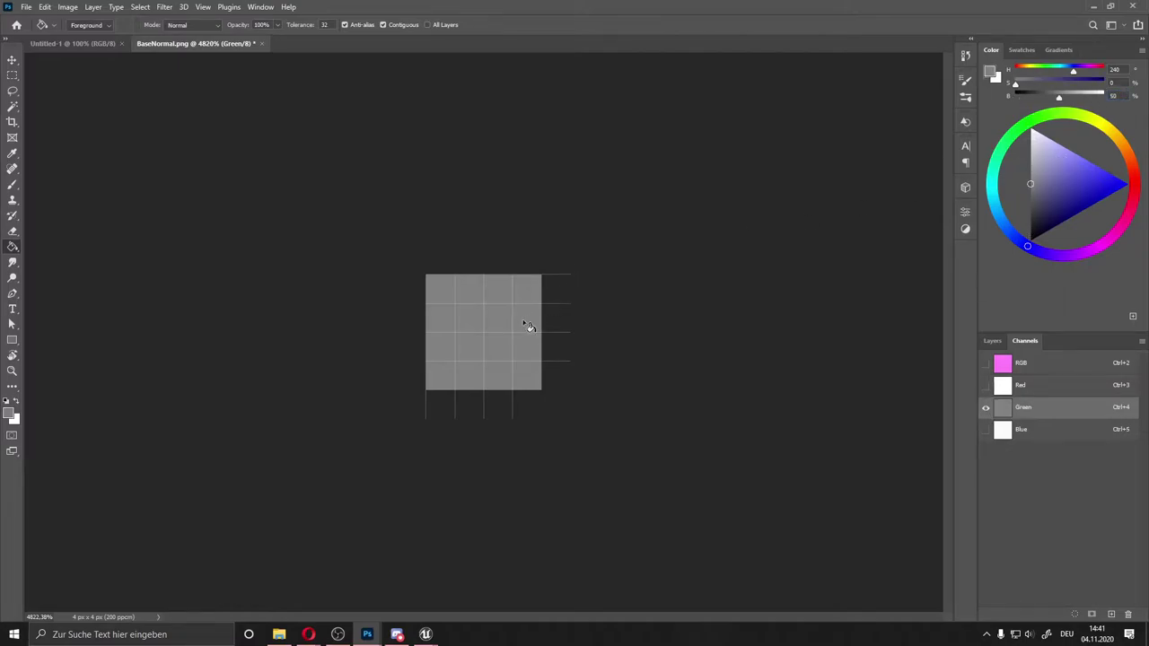
left_click(999, 431)
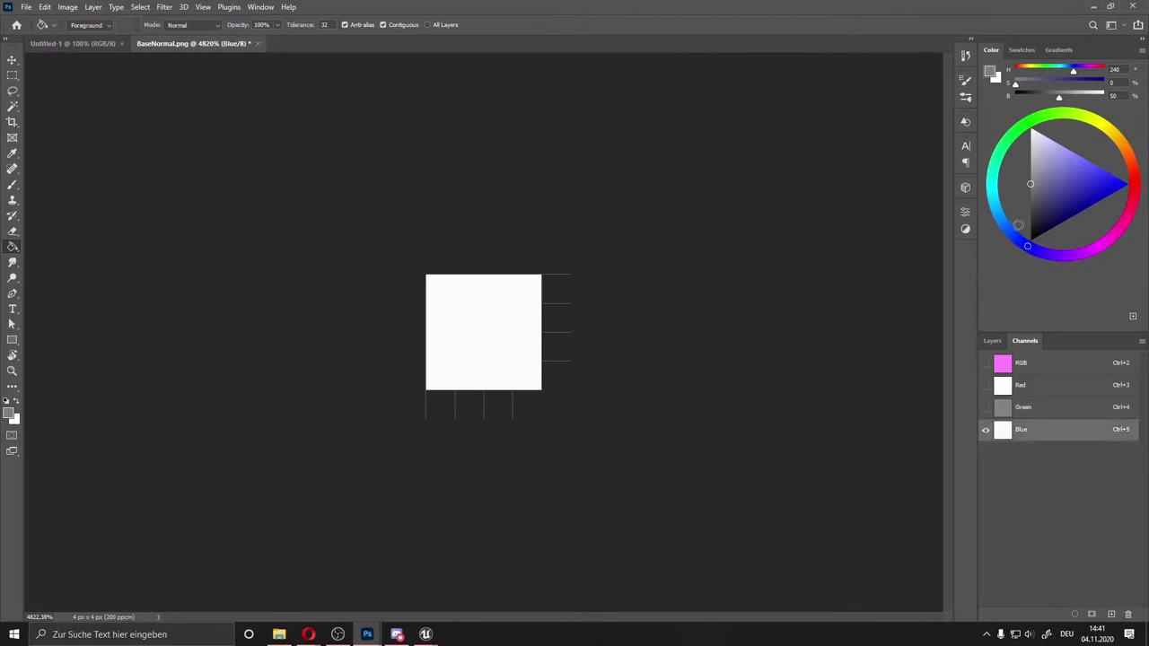
left_click_drag(1017, 225, 1028, 244)
left_click(493, 326)
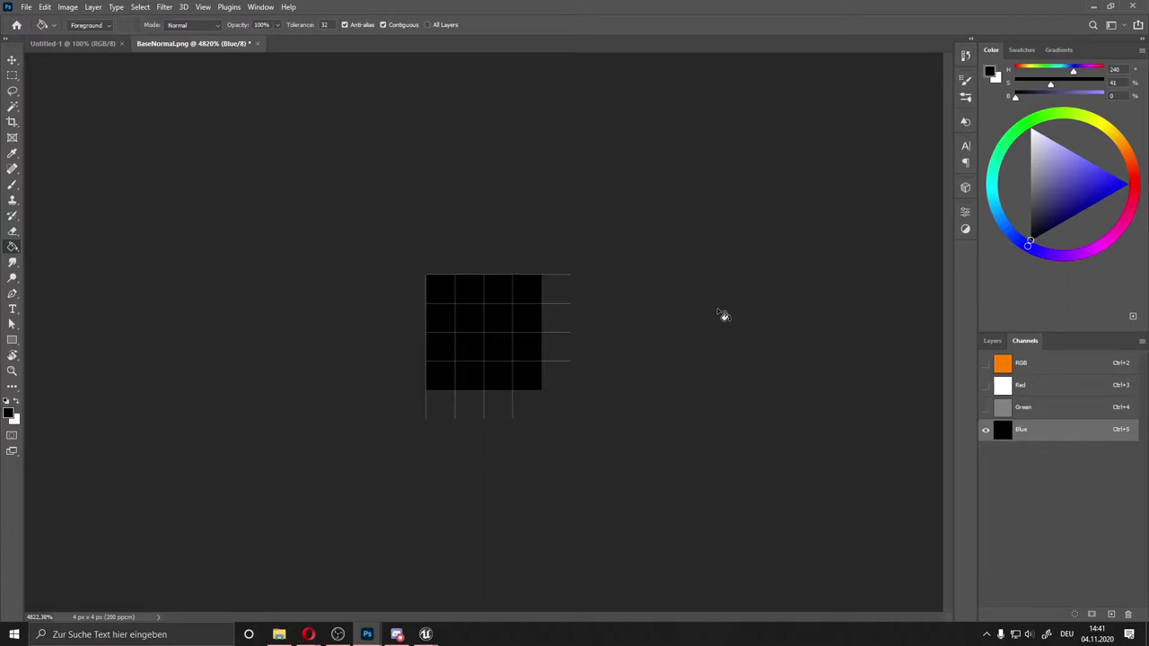
left_click(11, 62)
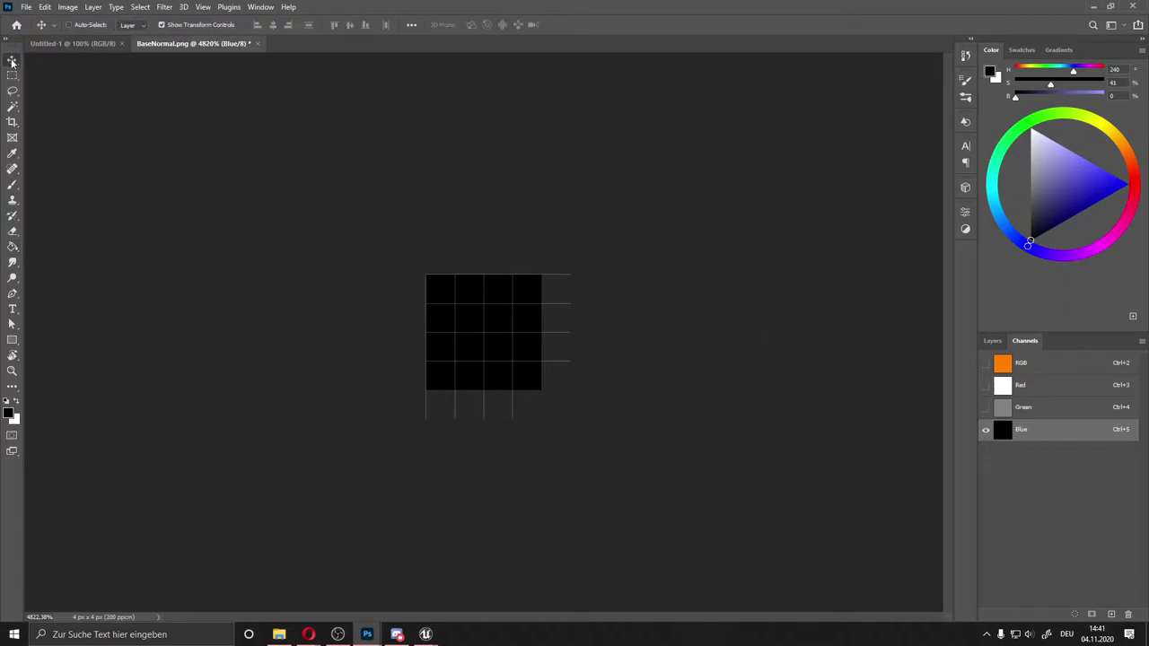
left_click(987, 363)
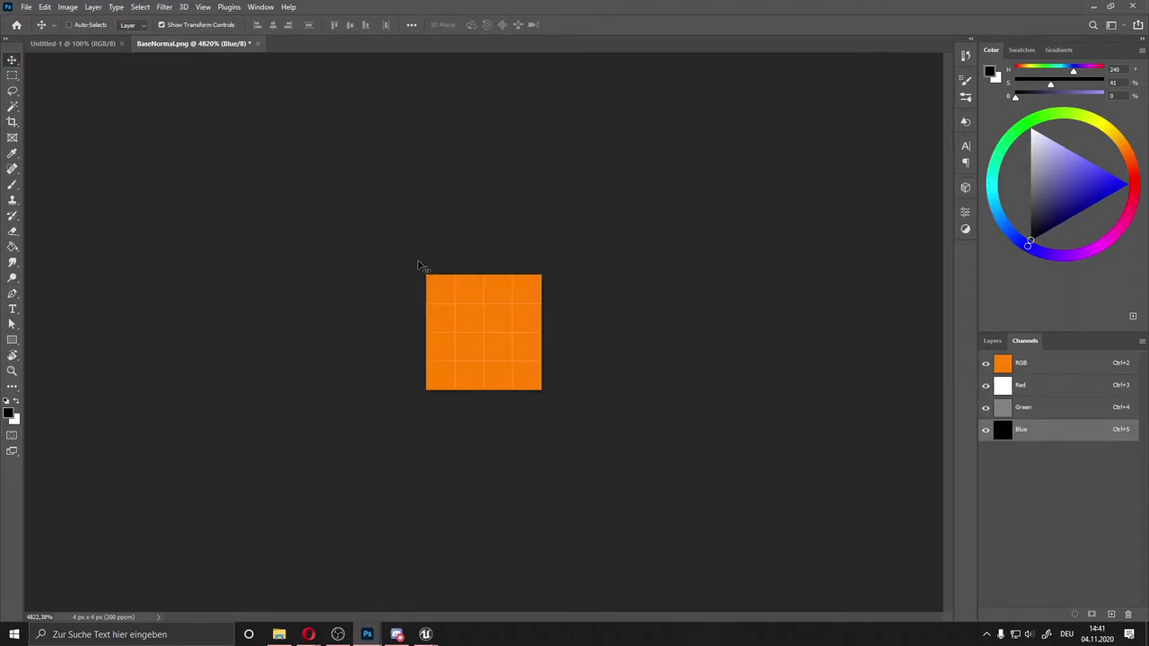
Save the orange texture as a separate PNG, BasePaked, accepting the PNG options
left_click(28, 6)
left_click(108, 151)
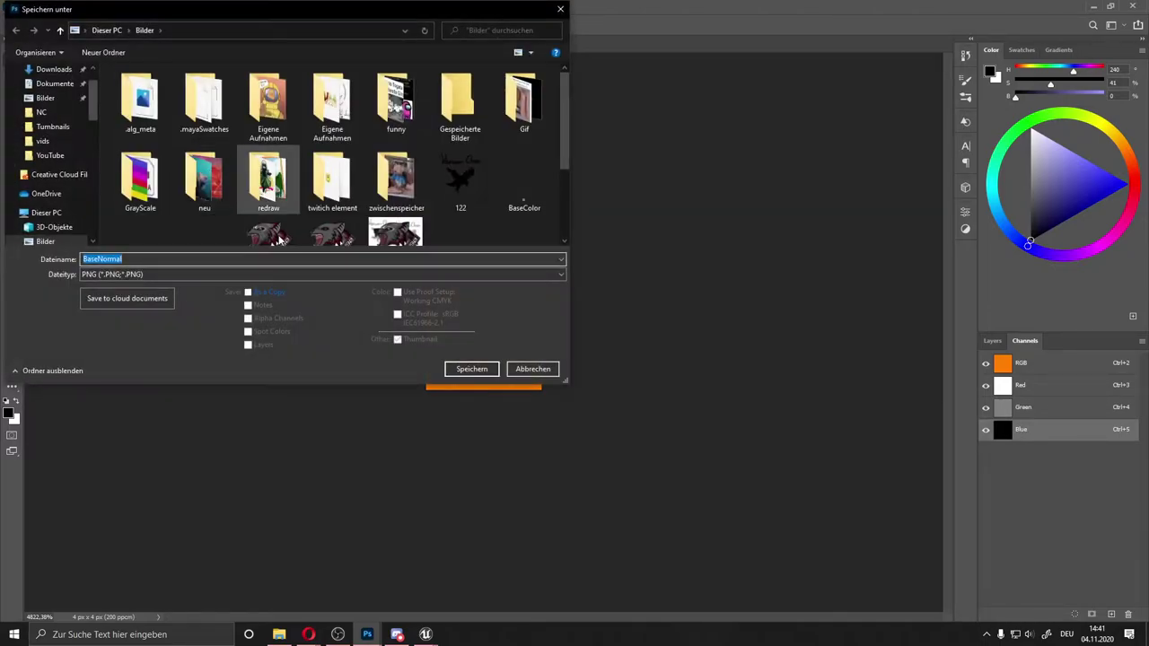
key("BackSpace")
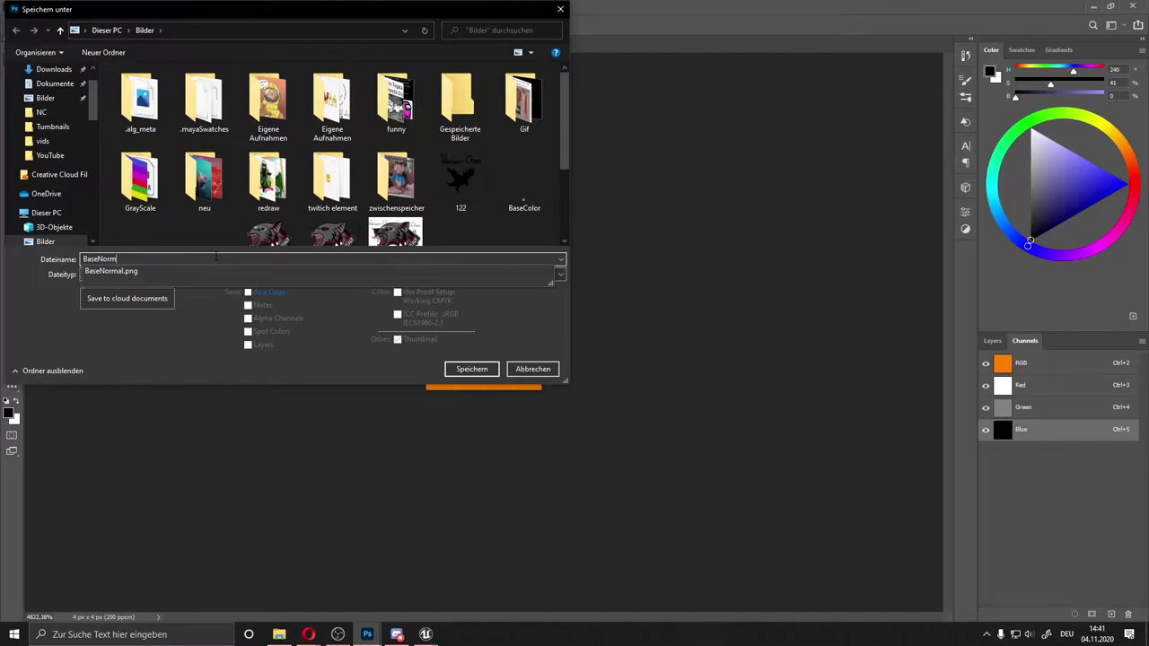
key("BackSpace")
key("BackSpace")
key("BackSpace")
key("BackSpace")
key("BackSpace")
type("Pak")
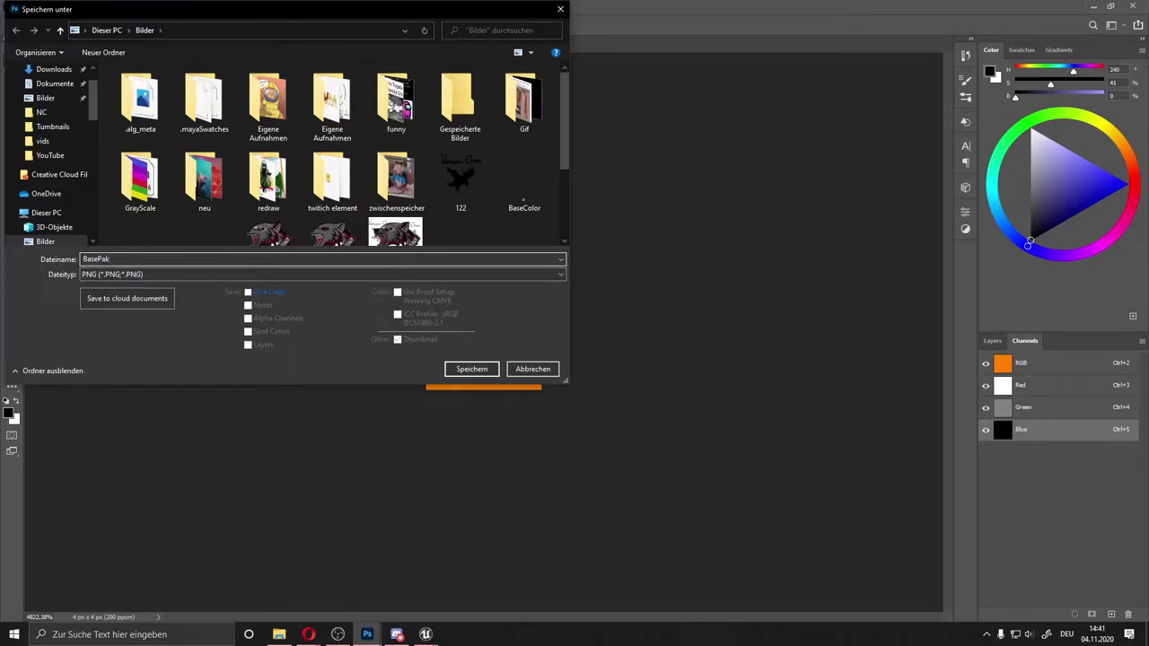
key("Return")
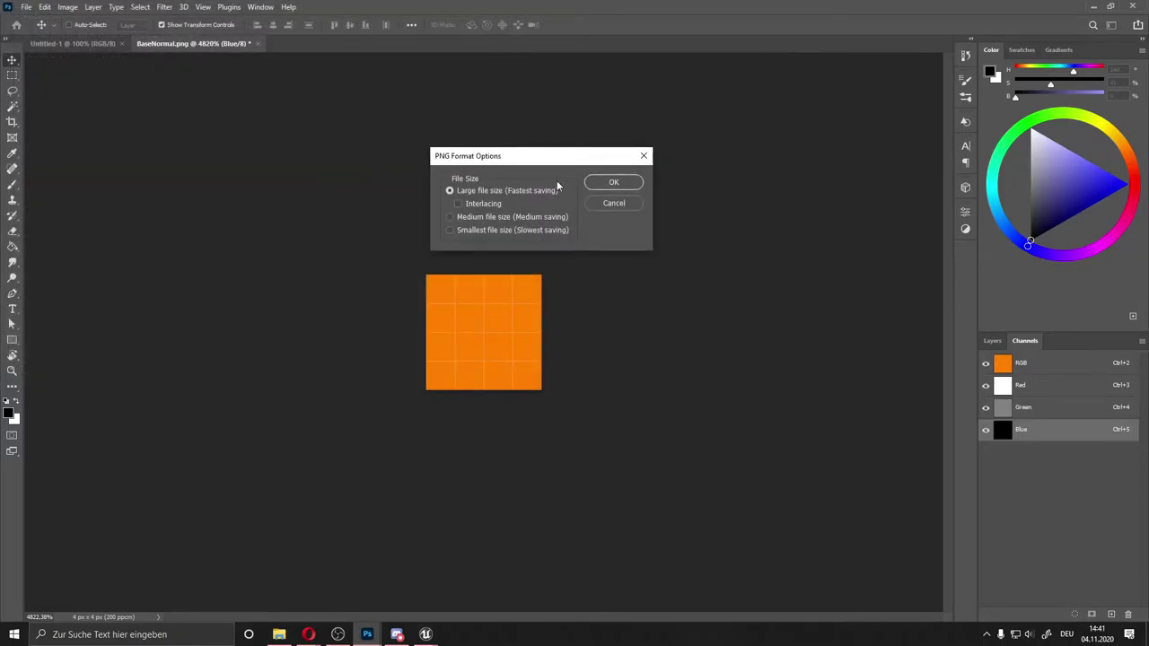
left_click(620, 183)
left_click(279, 634)
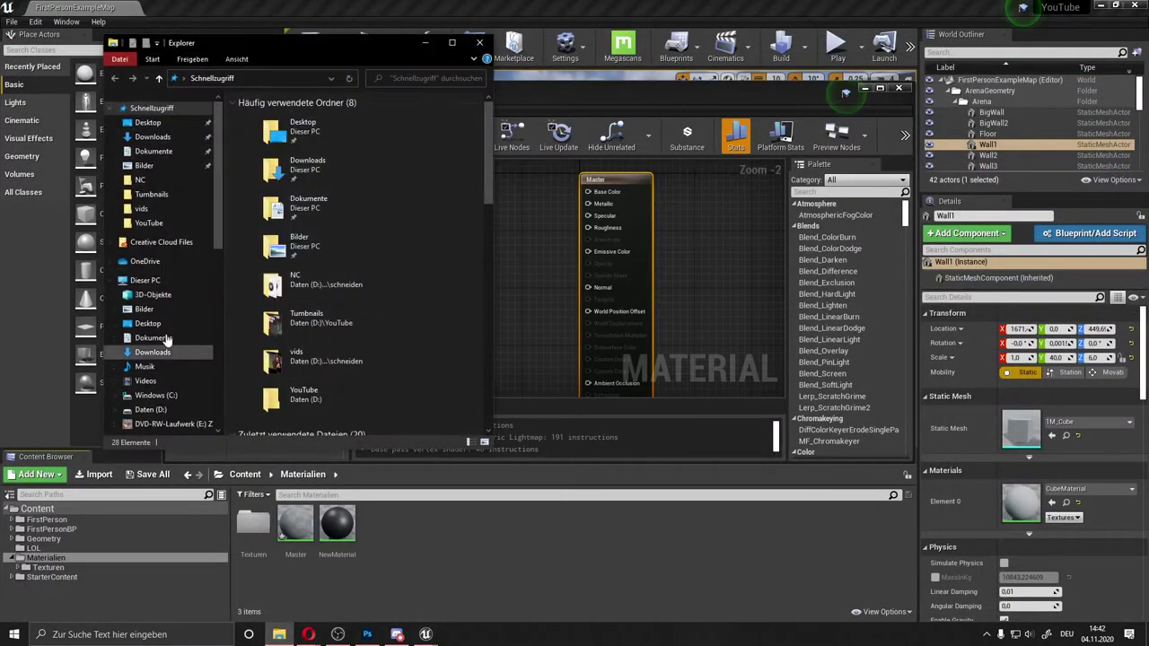
Import BaseColor, BaseNormal and BasePaked from the Bilder folder into Unreal's Materialien folder
left_click(143, 165)
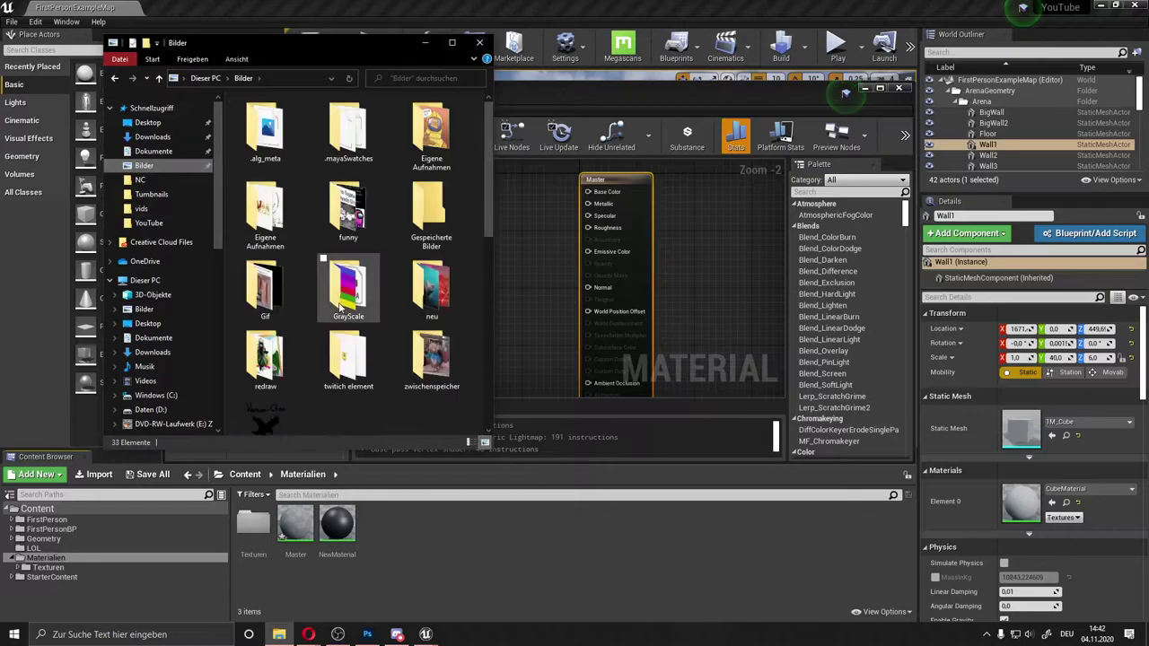
scroll(352, 334, "down", 5)
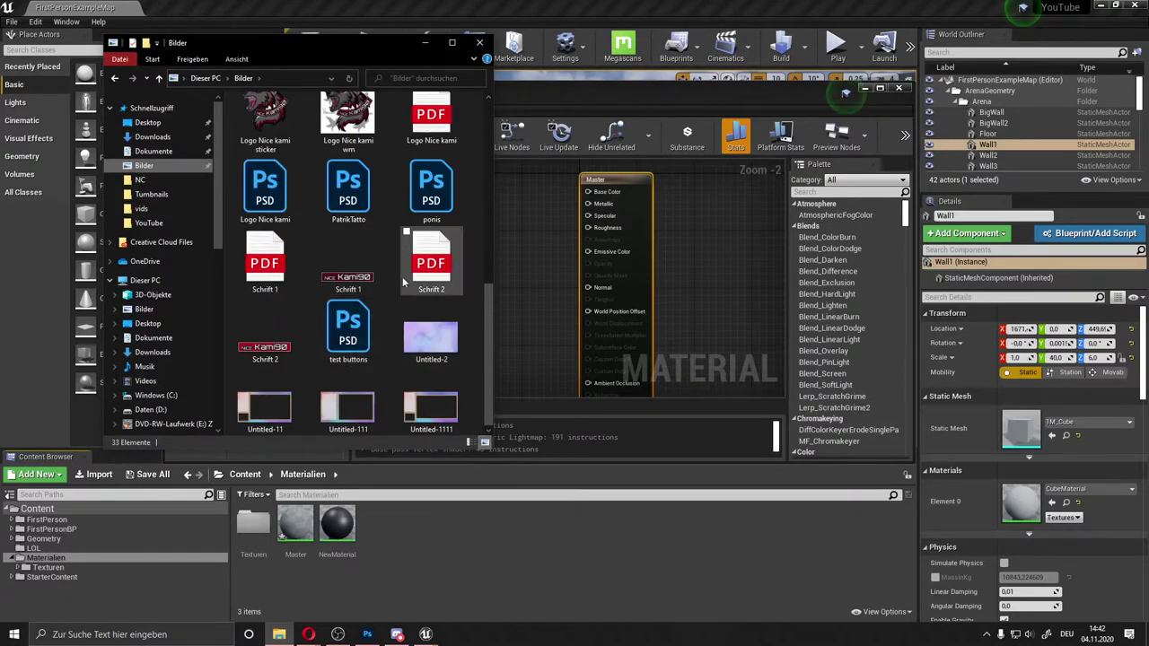
scroll(403, 306, "up", 5)
left_click_drag(403, 314, 348, 378)
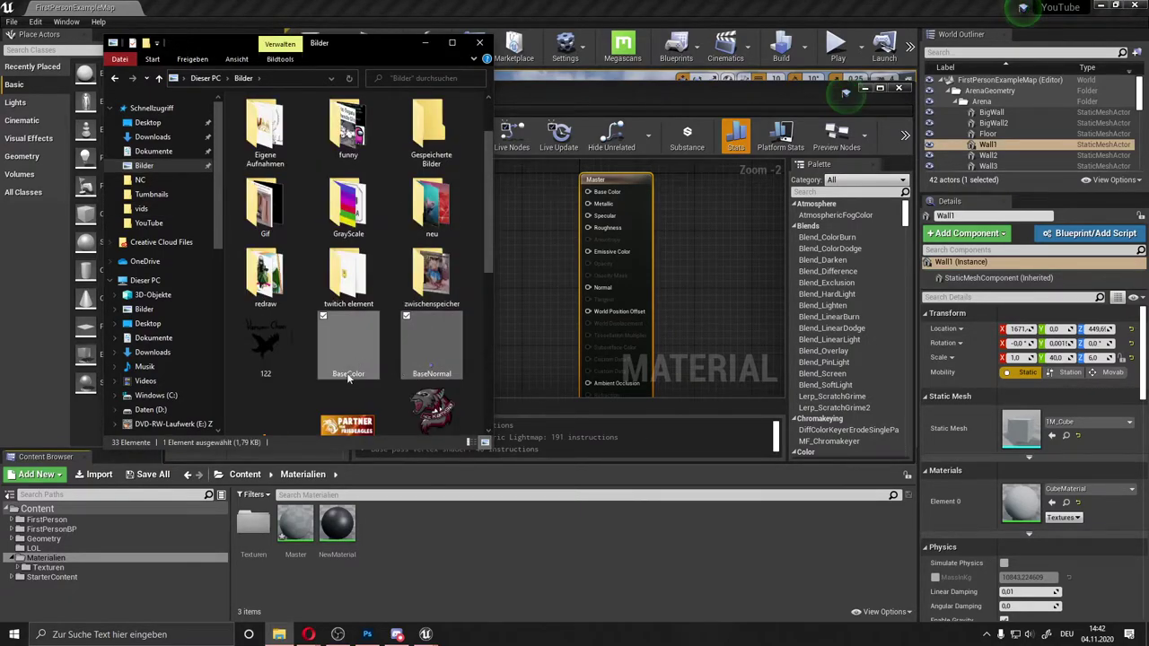
left_click(255, 410, "ctrl")
left_click_drag(265, 391, 522, 553)
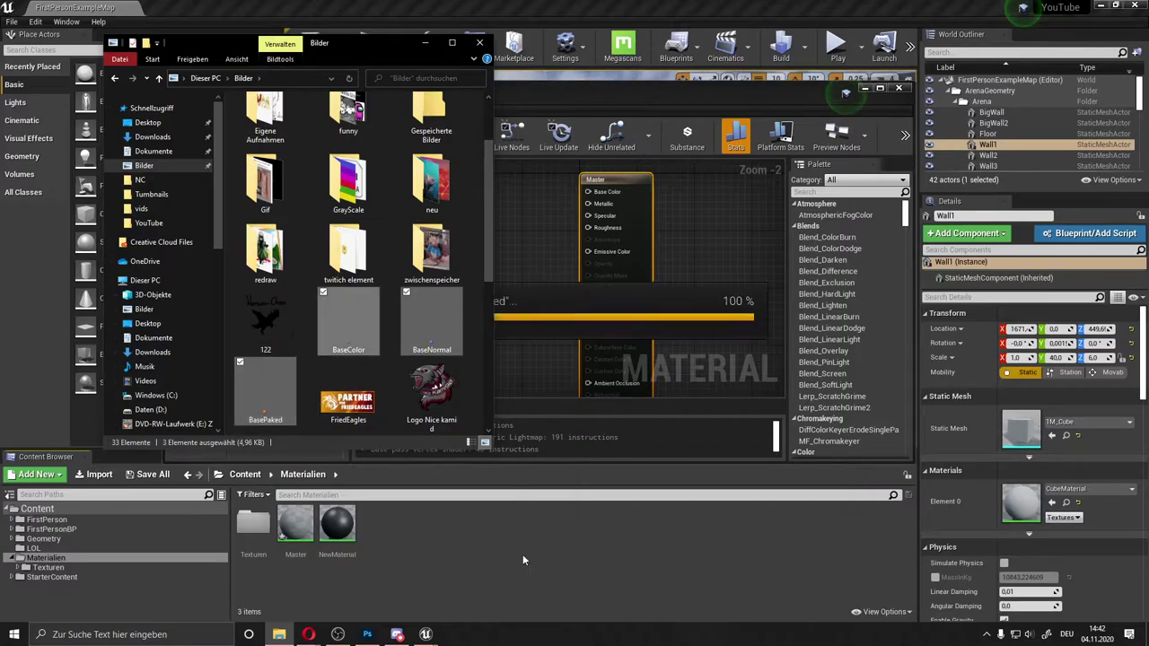
left_click(595, 525)
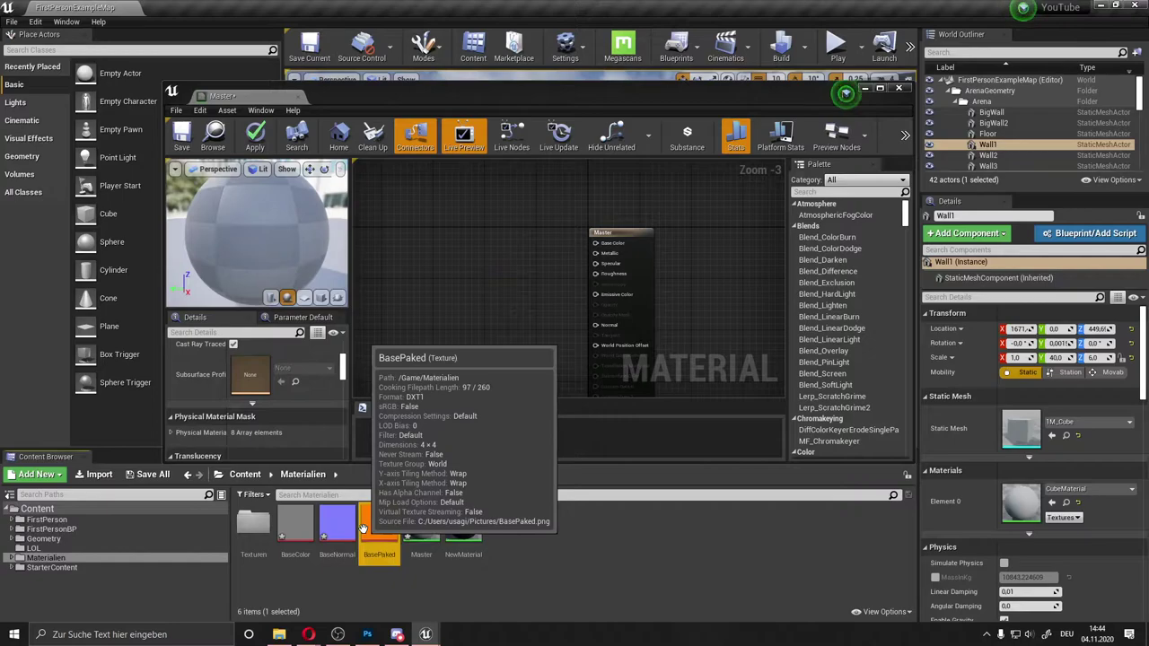
double_click(367, 527)
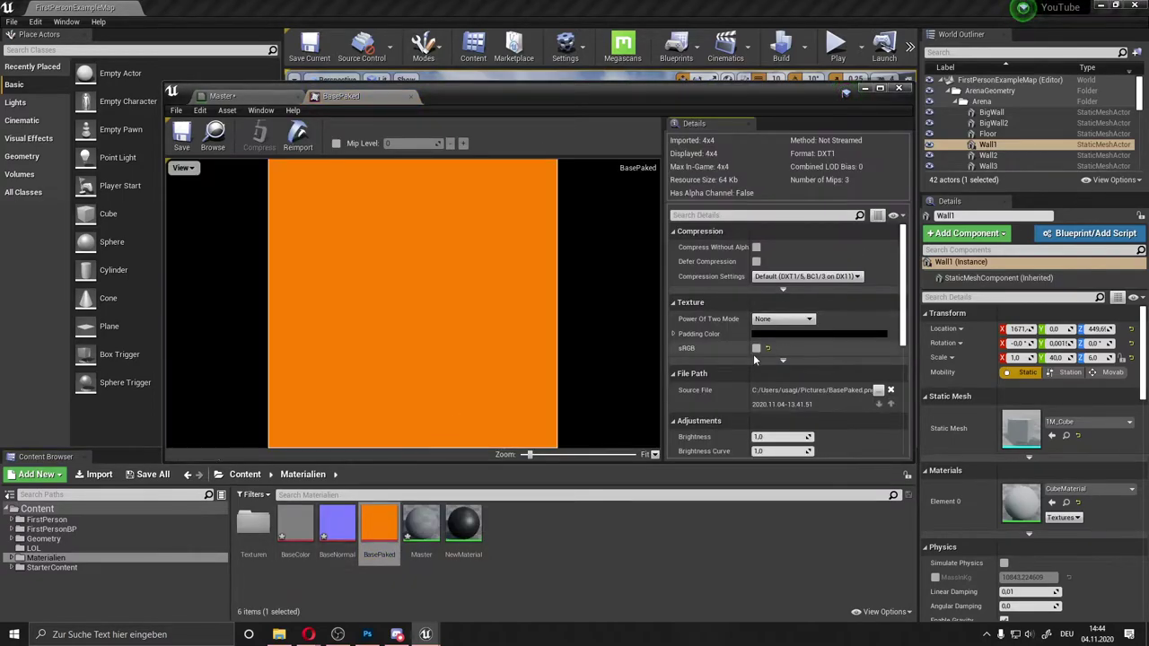
left_click(413, 96)
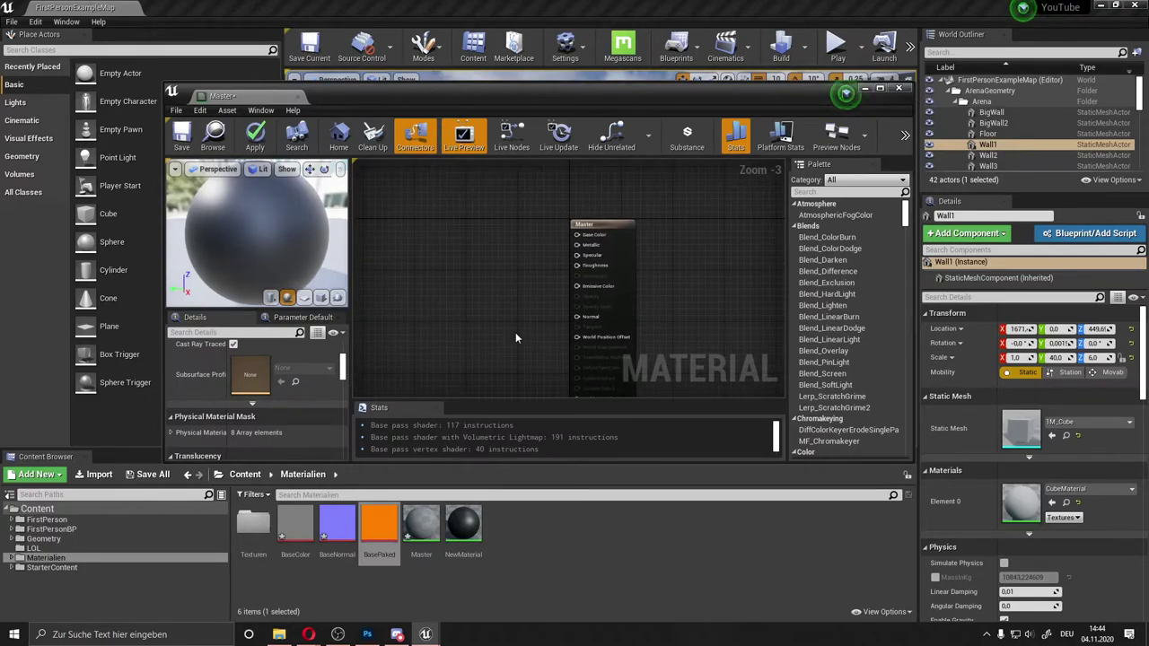
left_click(296, 525)
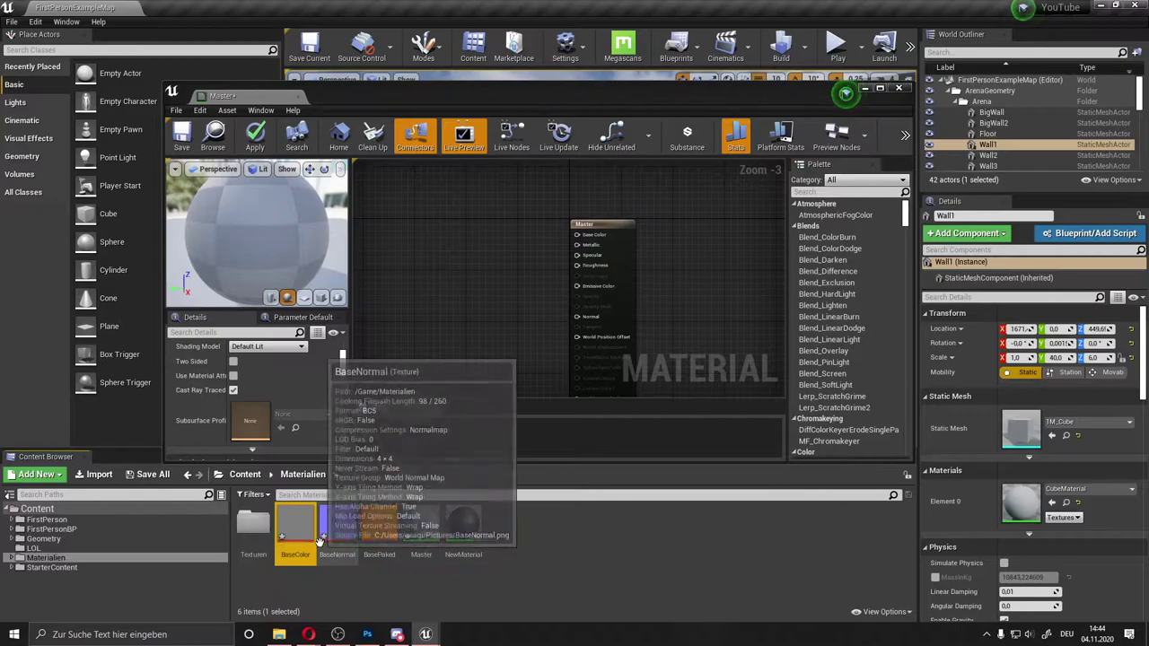
Add BaseColor and BaseNormal texture samples wired to the Base Color and Normal inputs
mouse_move(316, 540)
left_mouse_down()
mouse_move(465, 217)
mouse_move(440, 198)
left_mouse_up()
left_click_drag(513, 209, 584, 240)
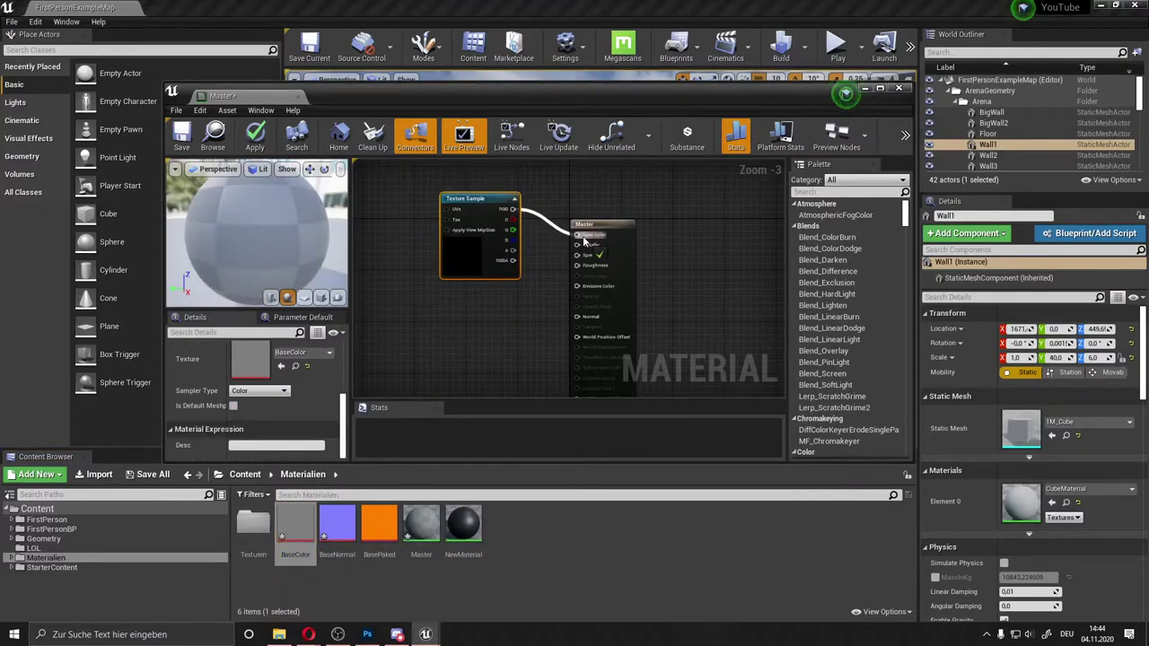
right_click_drag(551, 302, 548, 278)
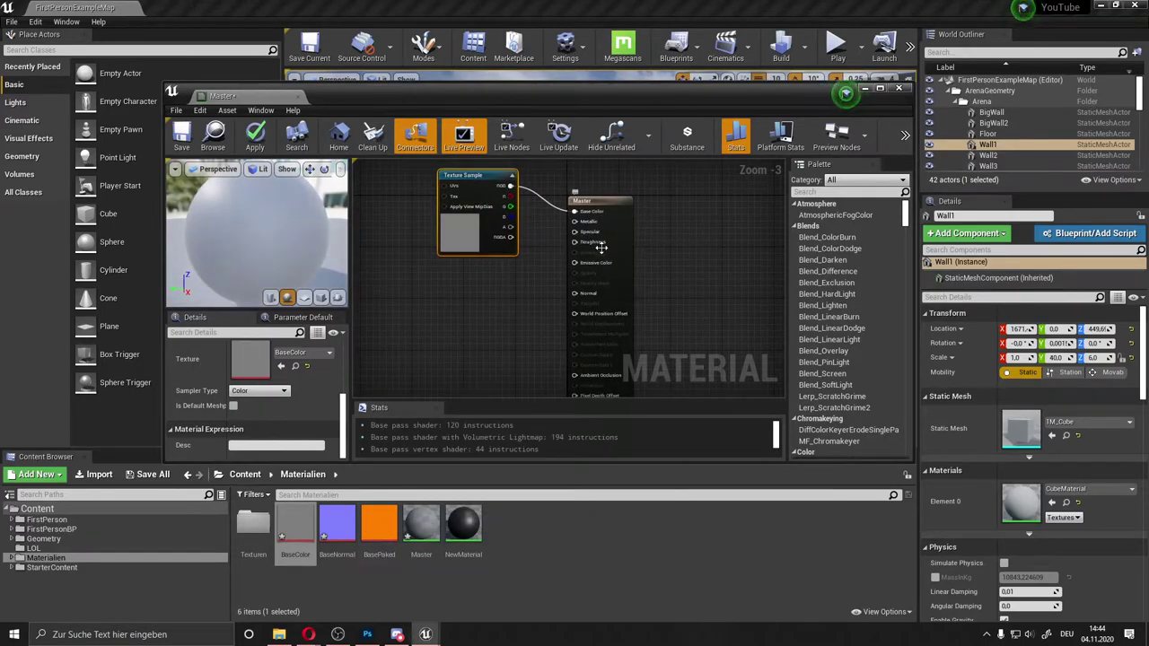
left_click_drag(468, 183, 449, 178)
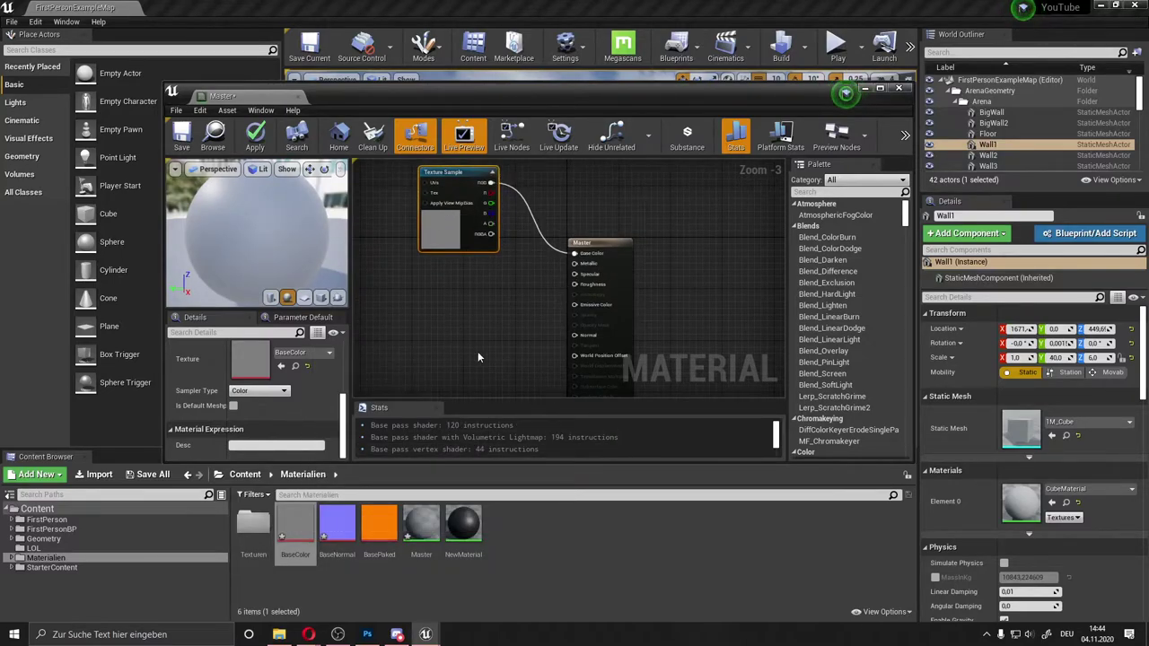
right_click_drag(478, 357, 466, 337)
left_click_drag(434, 222, 437, 247)
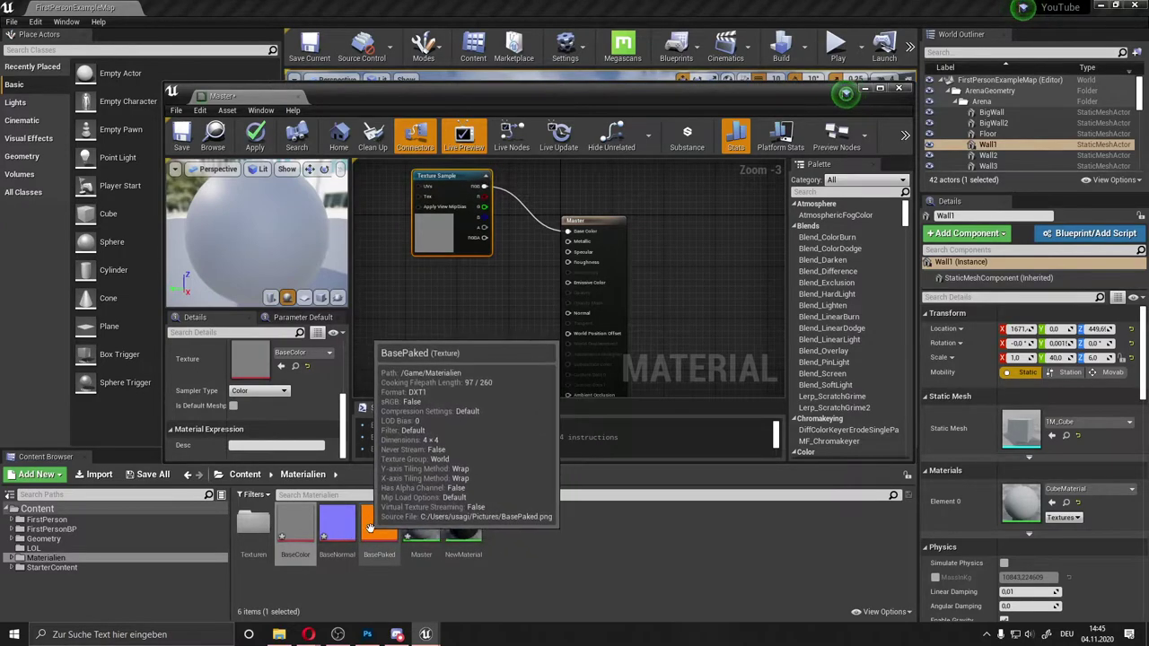
mouse_move(347, 533)
left_mouse_down()
mouse_move(451, 298)
mouse_move(444, 276)
mouse_move(567, 312)
left_mouse_up()
right_click_drag(575, 323, 576, 271)
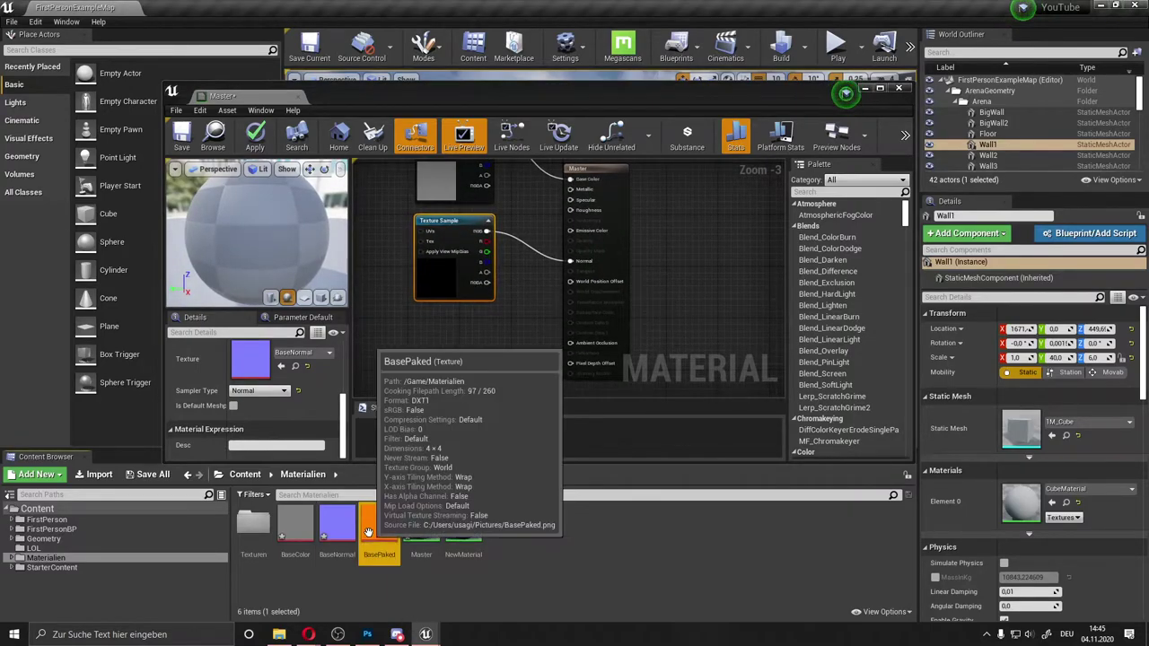
Add a BasePaked texture sample and connect its channels to Roughness and Metallic
left_click_drag(368, 532, 445, 332)
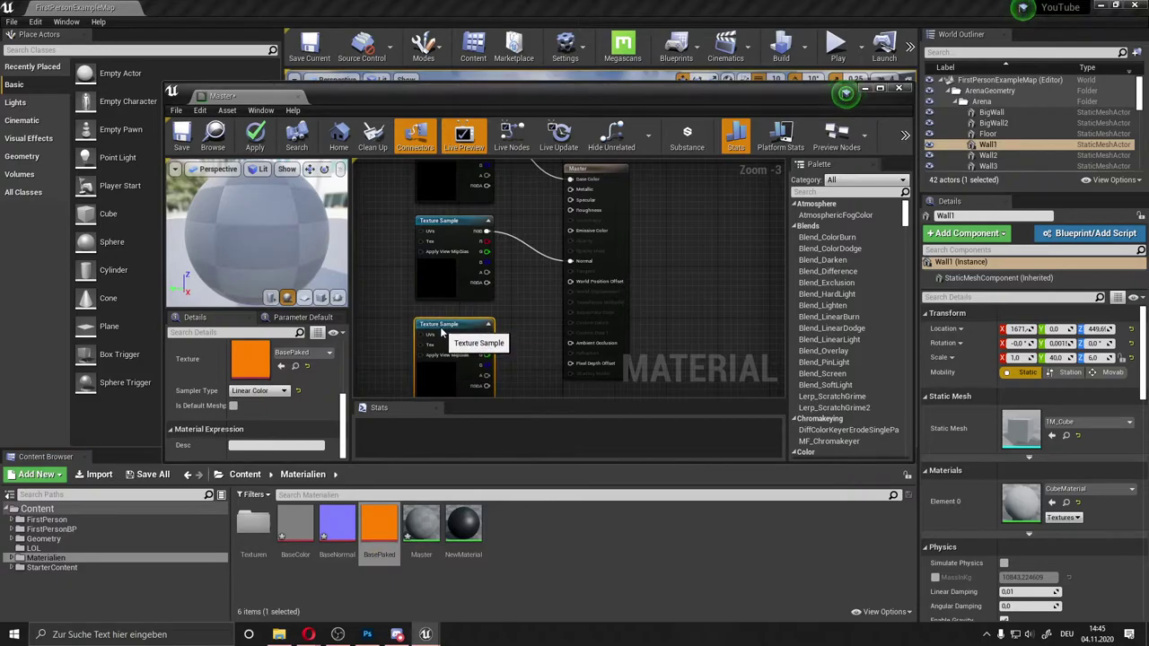
right_click_drag(480, 322, 465, 316)
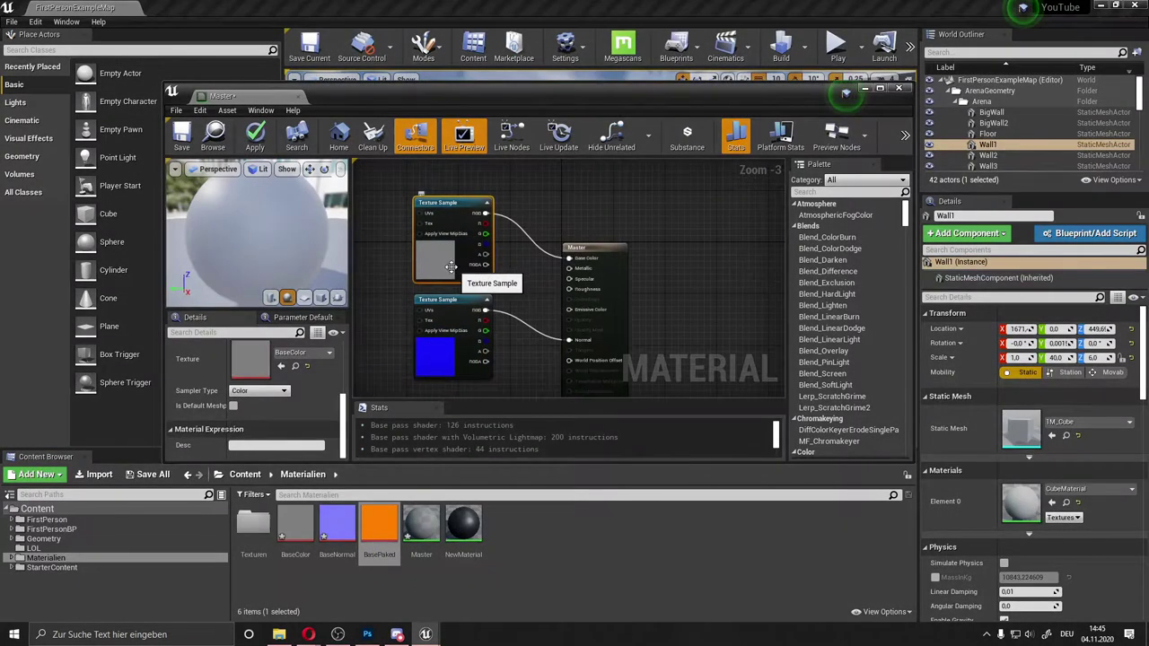
left_click(486, 231)
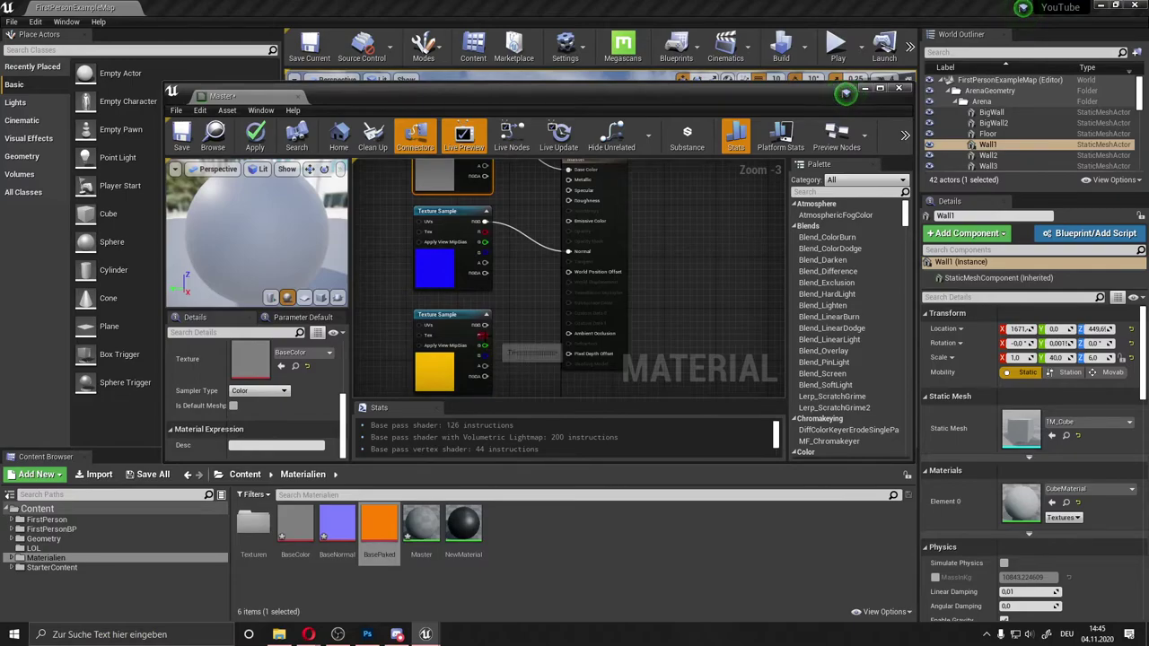
mouse_move(482, 333)
left_mouse_down()
mouse_move(568, 332)
mouse_move(552, 196)
mouse_move(538, 219)
mouse_move(568, 200)
left_mouse_up()
right_click_drag(521, 189, 520, 227)
left_click_drag(485, 368, 568, 219)
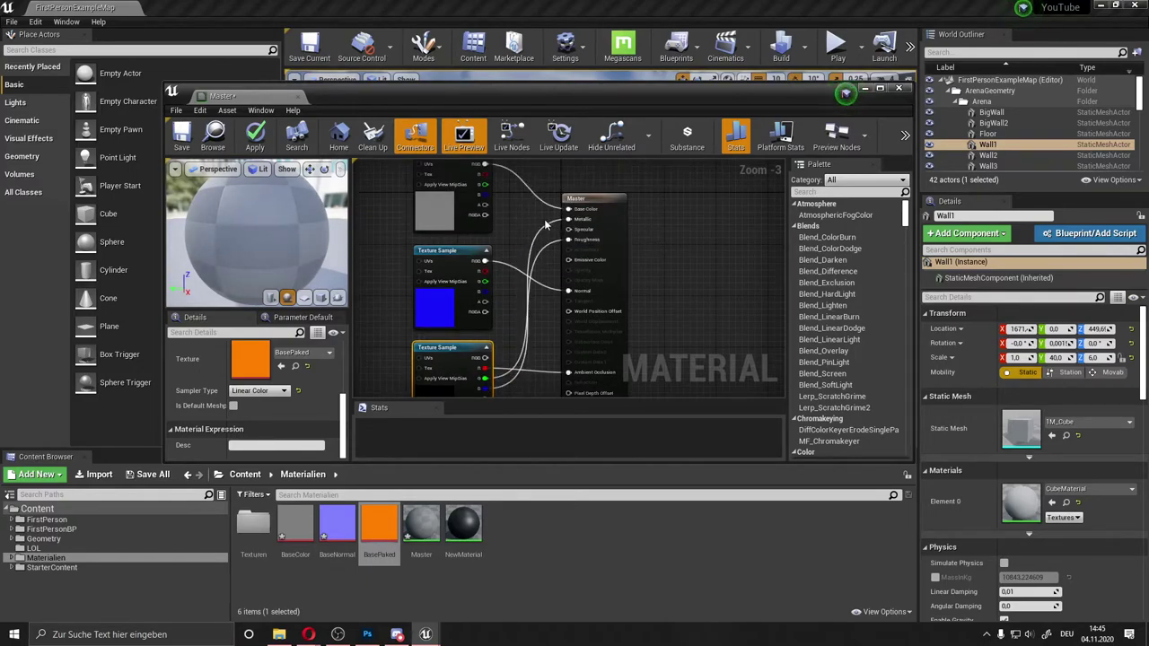
left_click(520, 227)
scroll(529, 229, "down", 1)
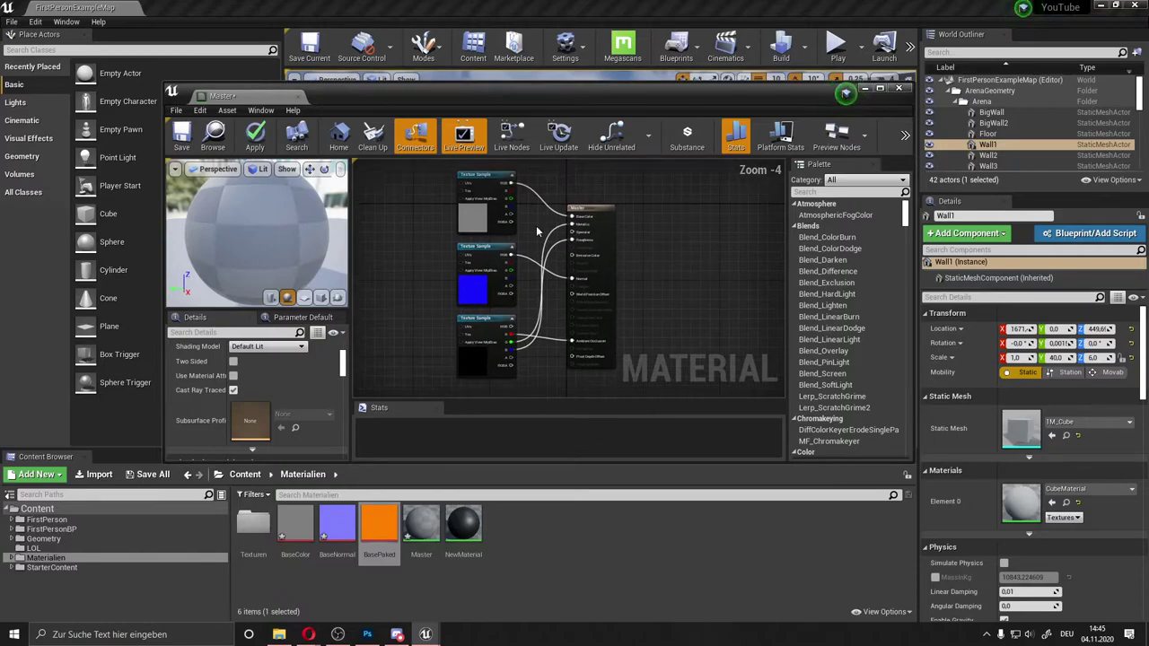
left_click(483, 367)
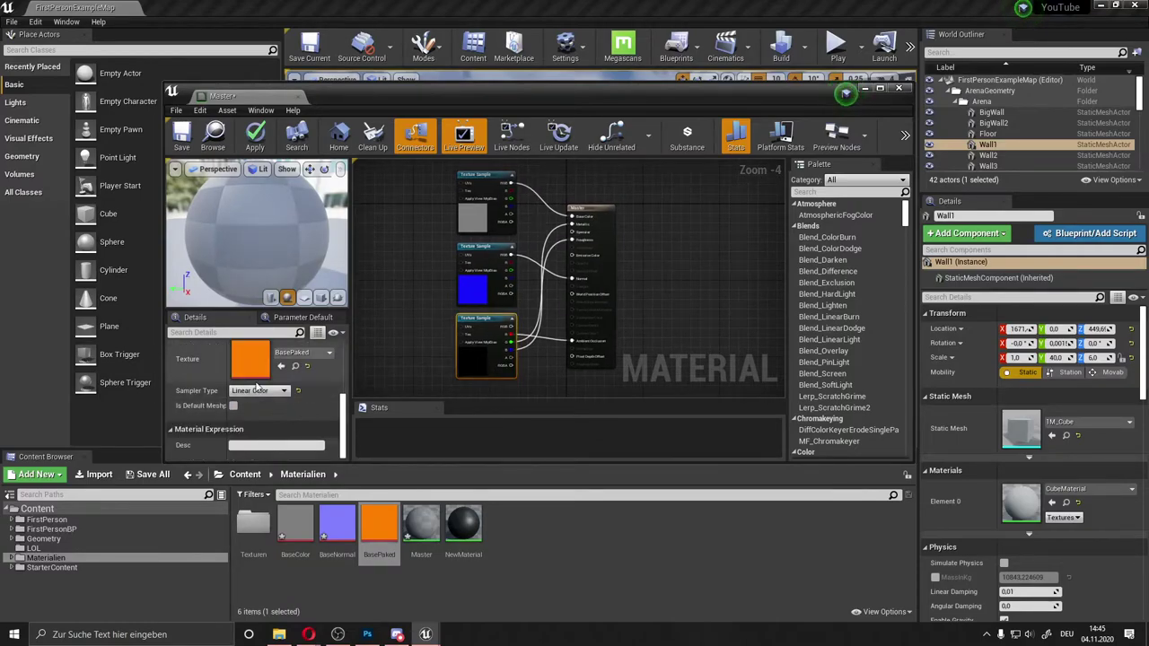
left_click(402, 321)
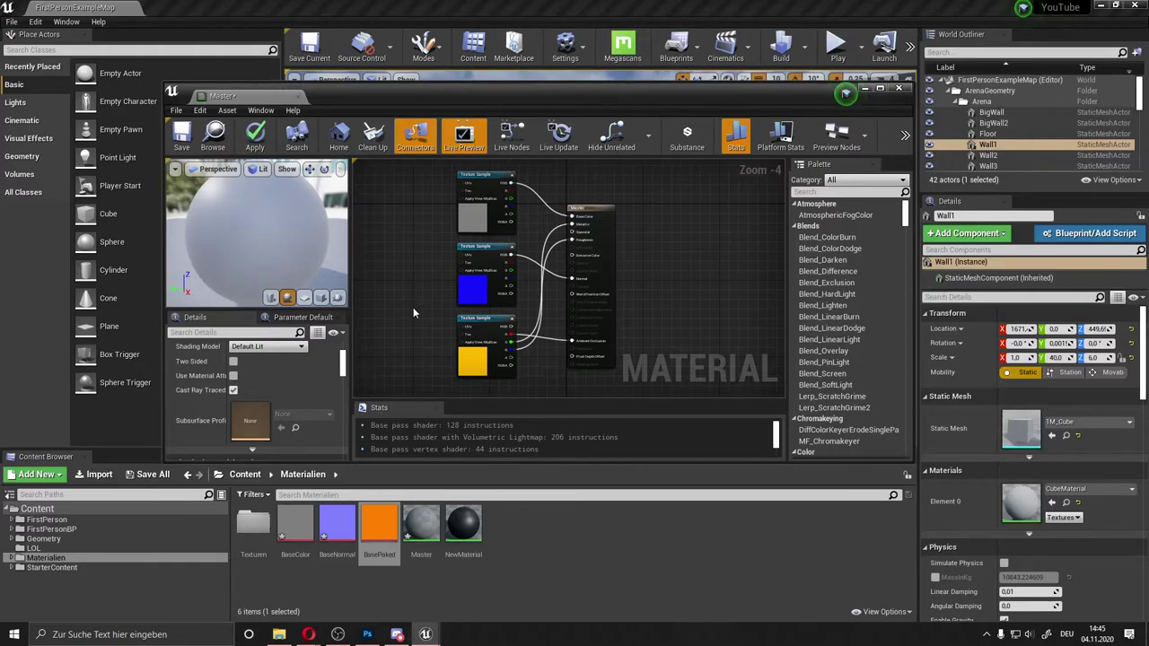
right_click_drag(413, 312, 414, 318)
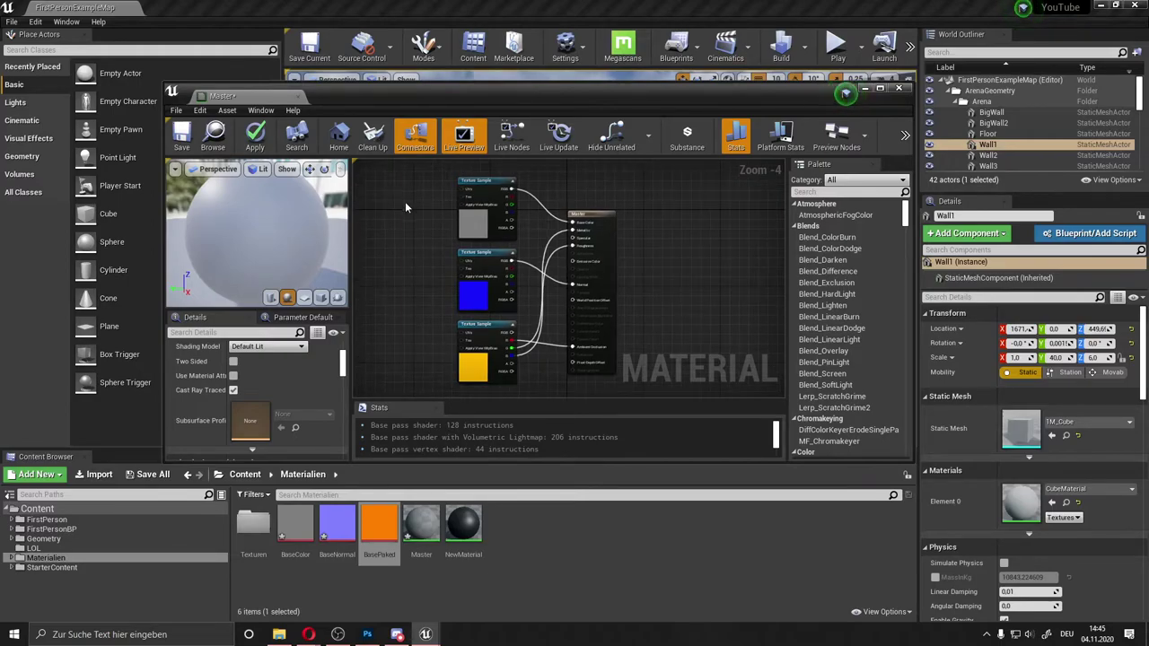
scroll(404, 207, "up", 1)
Convert the BaseColor texture sample into a parameter named Farbe
left_click(488, 217)
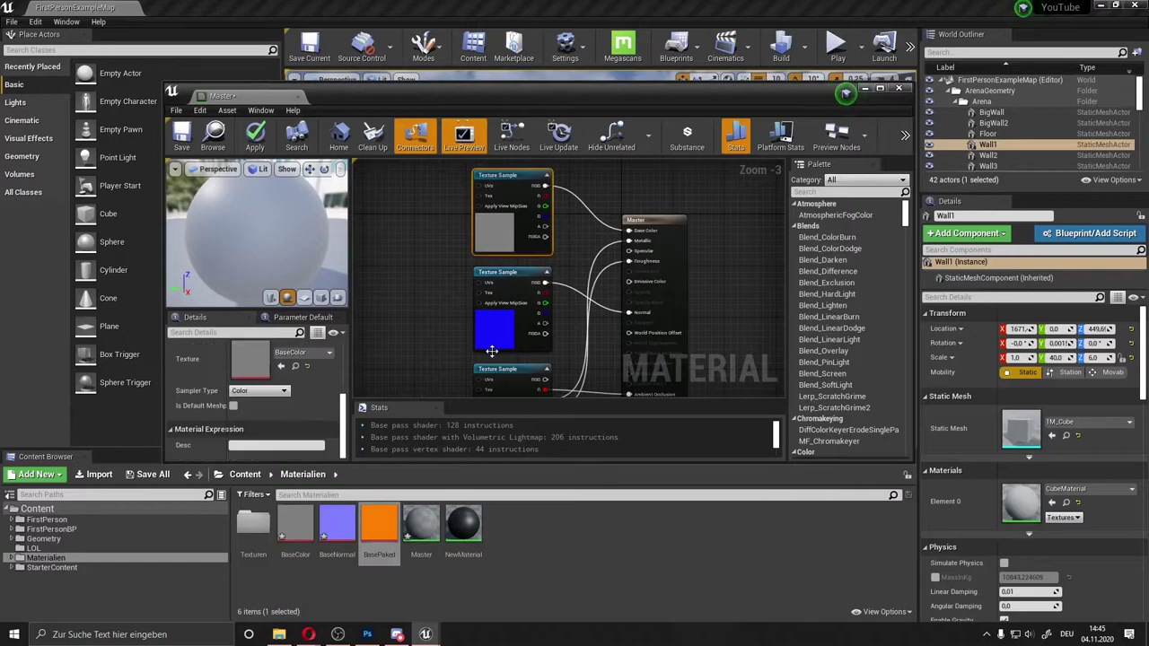
left_click(491, 351)
left_click(507, 381)
left_click(501, 183)
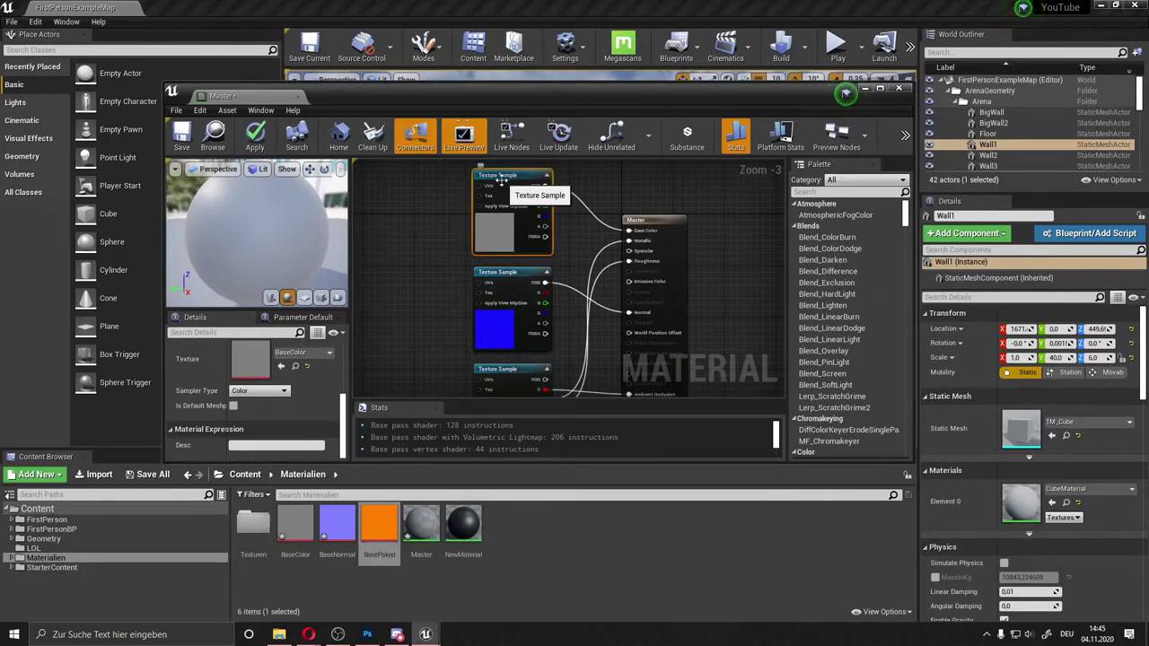
right_click(502, 178)
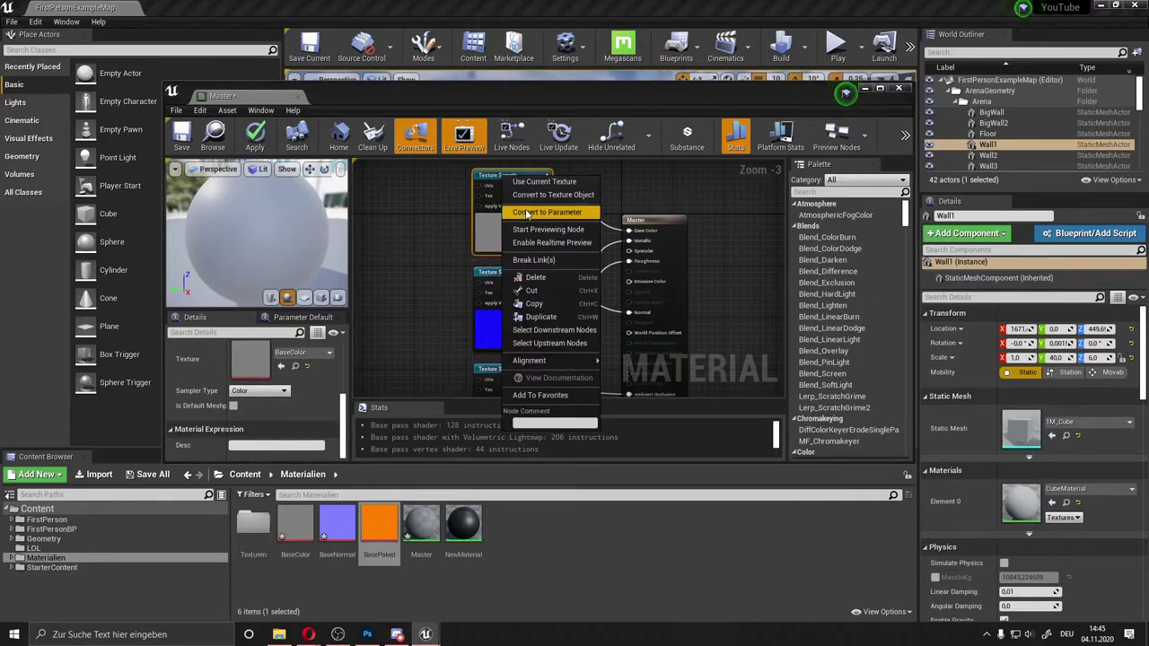
left_click(527, 213)
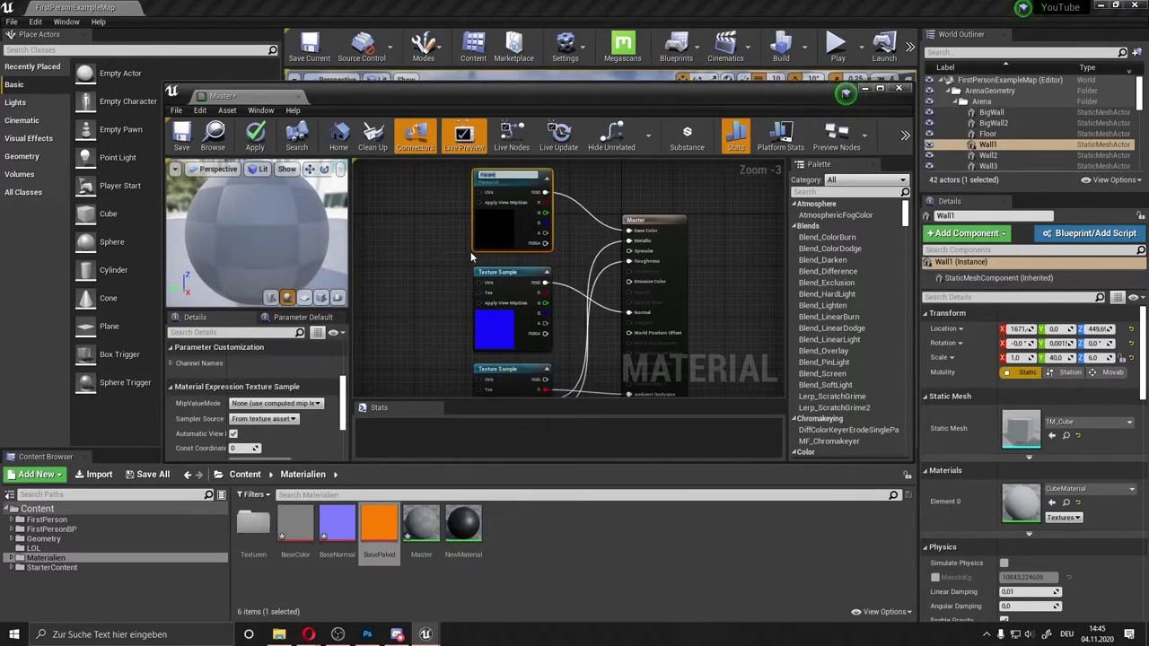
type("T")
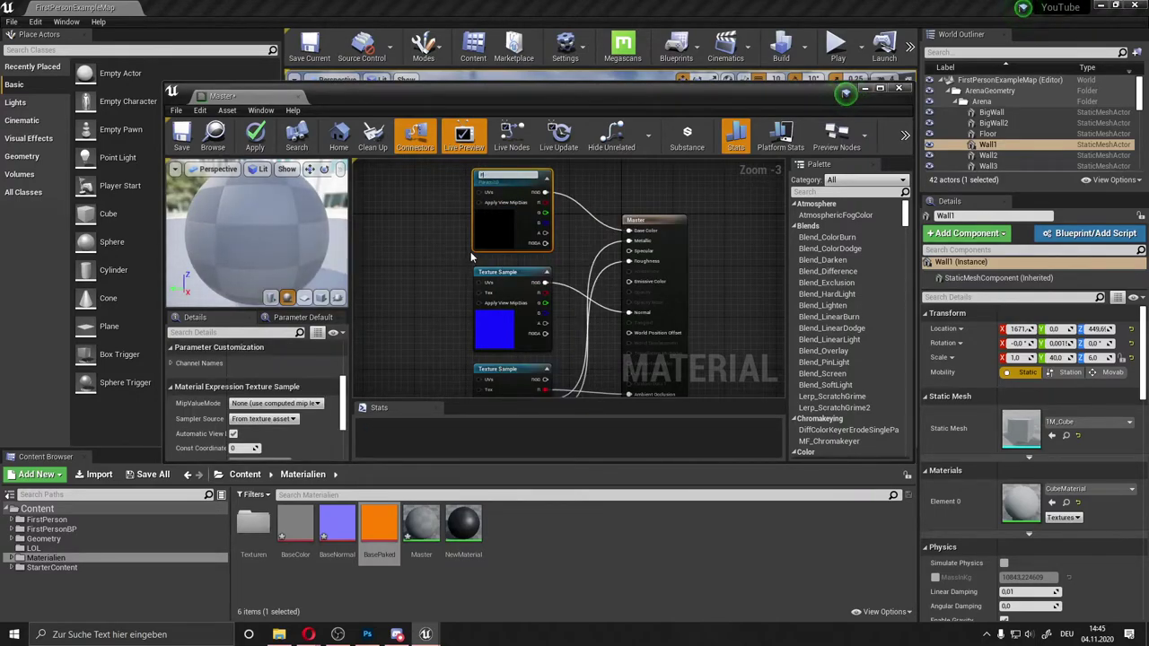
type("arbe")
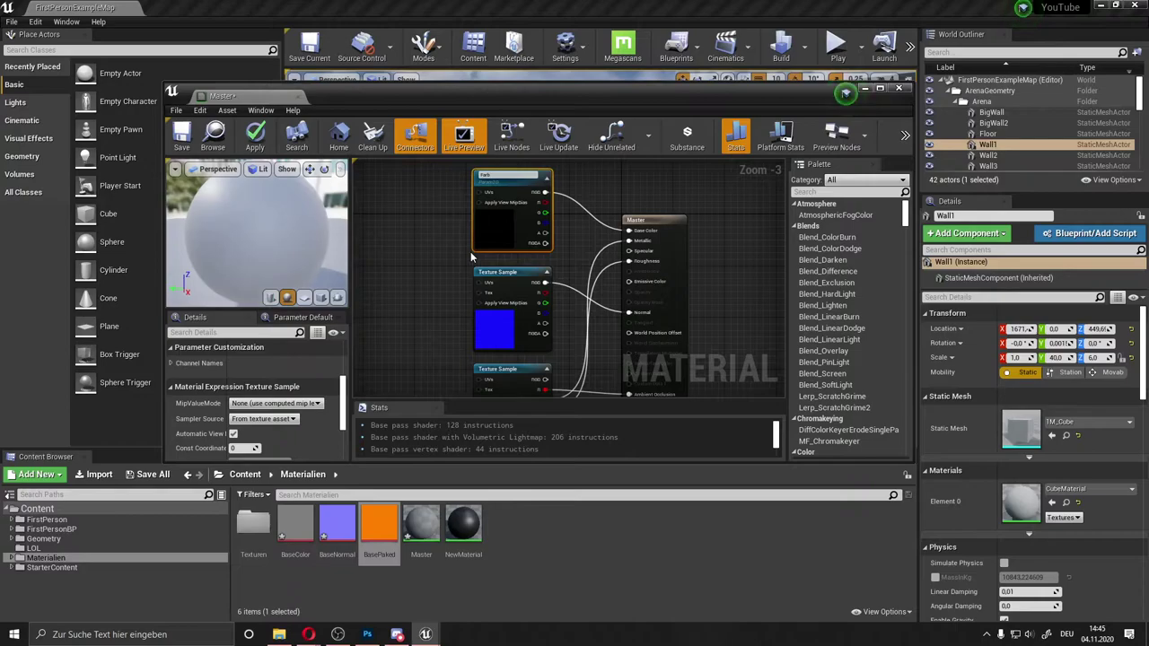
key("Return")
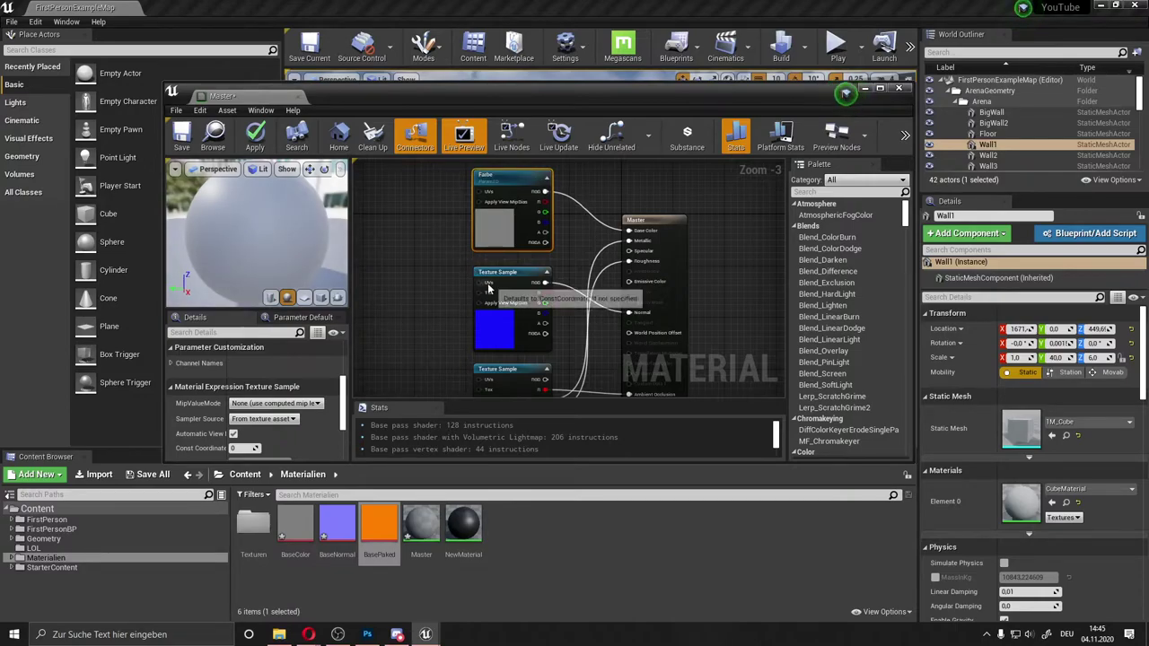
Convert the BaseNormal and BasePaked samples into parameters named Normal and Pack
left_click(502, 274)
right_click(504, 275)
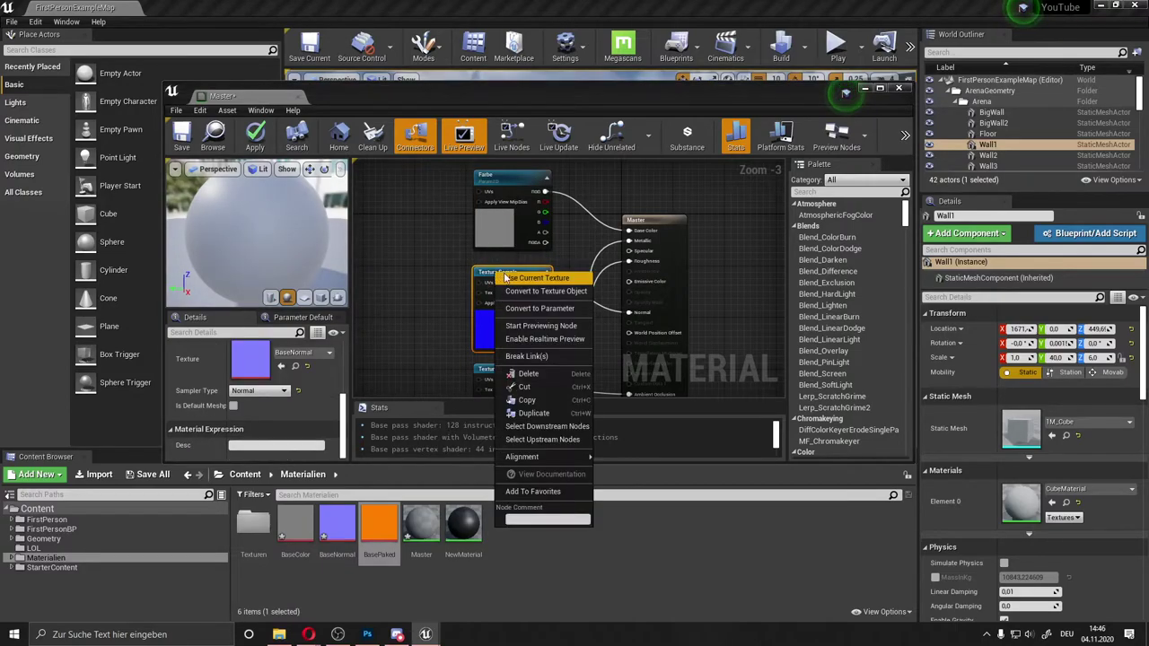
left_click(539, 308)
type("N")
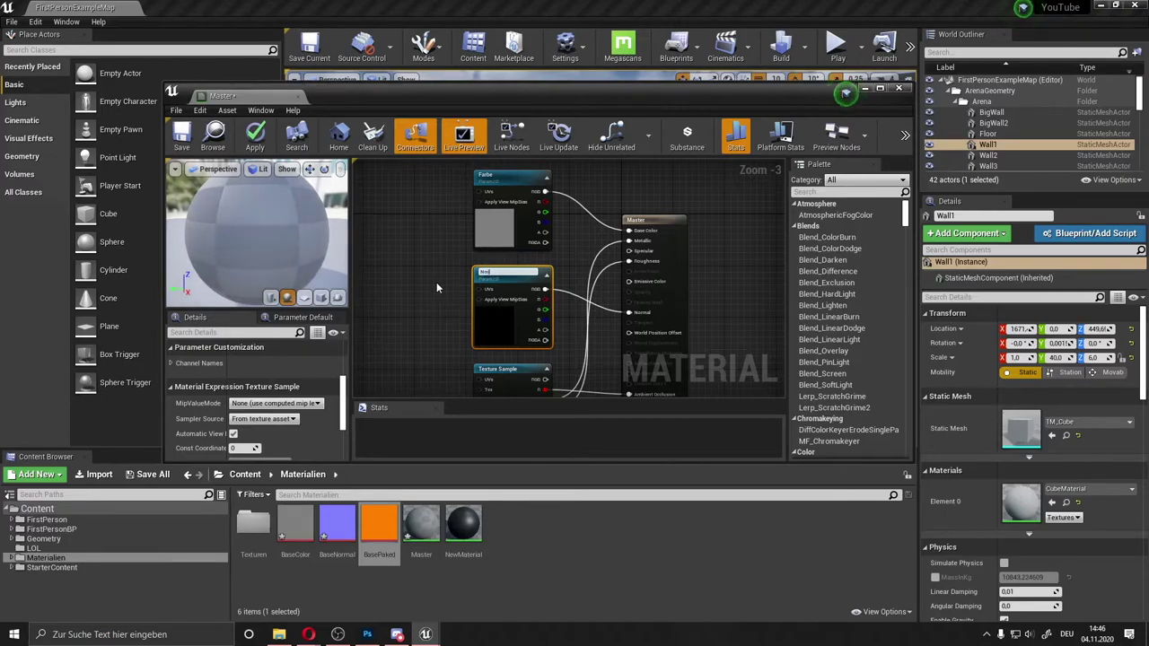
type("ormal")
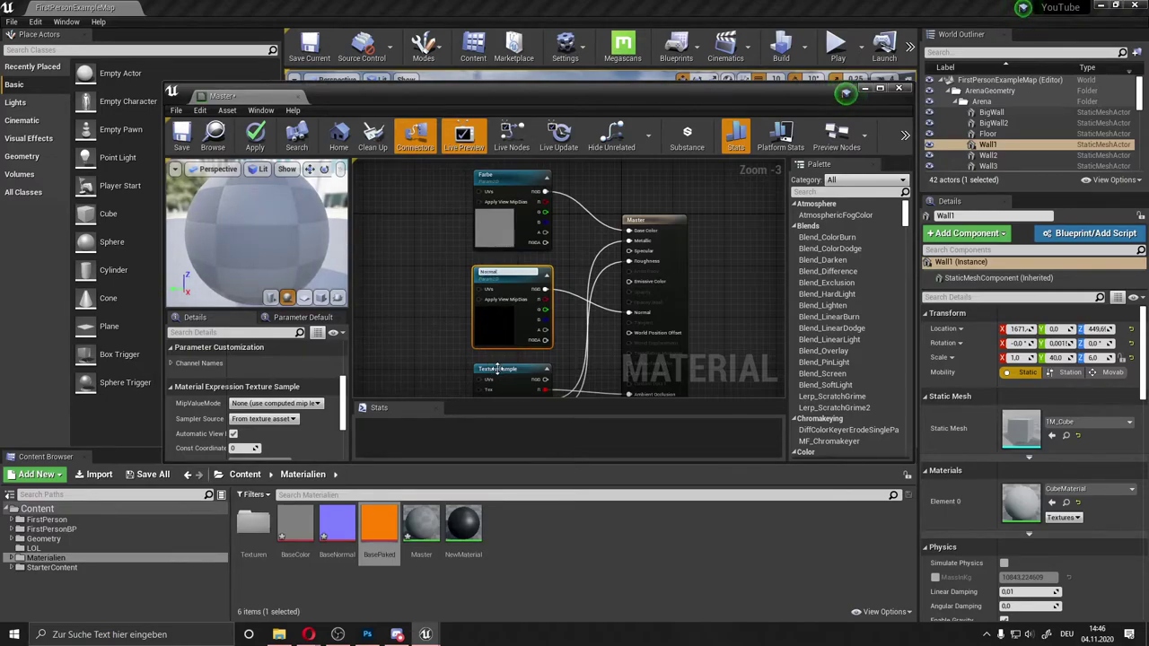
left_click(496, 368)
right_click(497, 368)
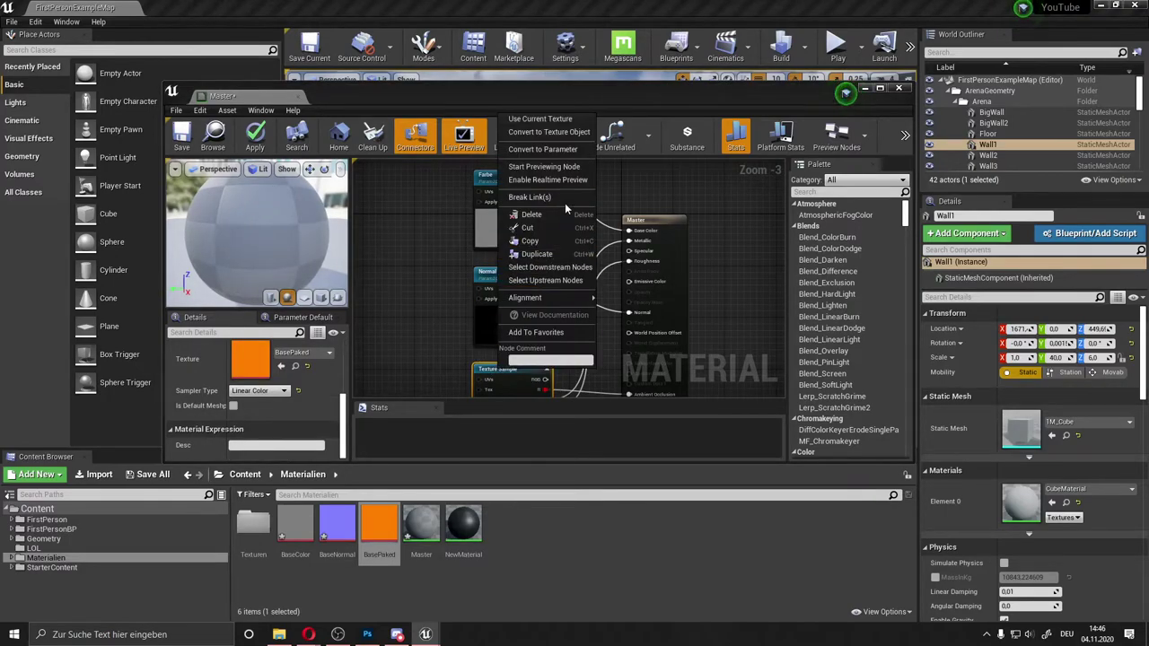
left_click(539, 148)
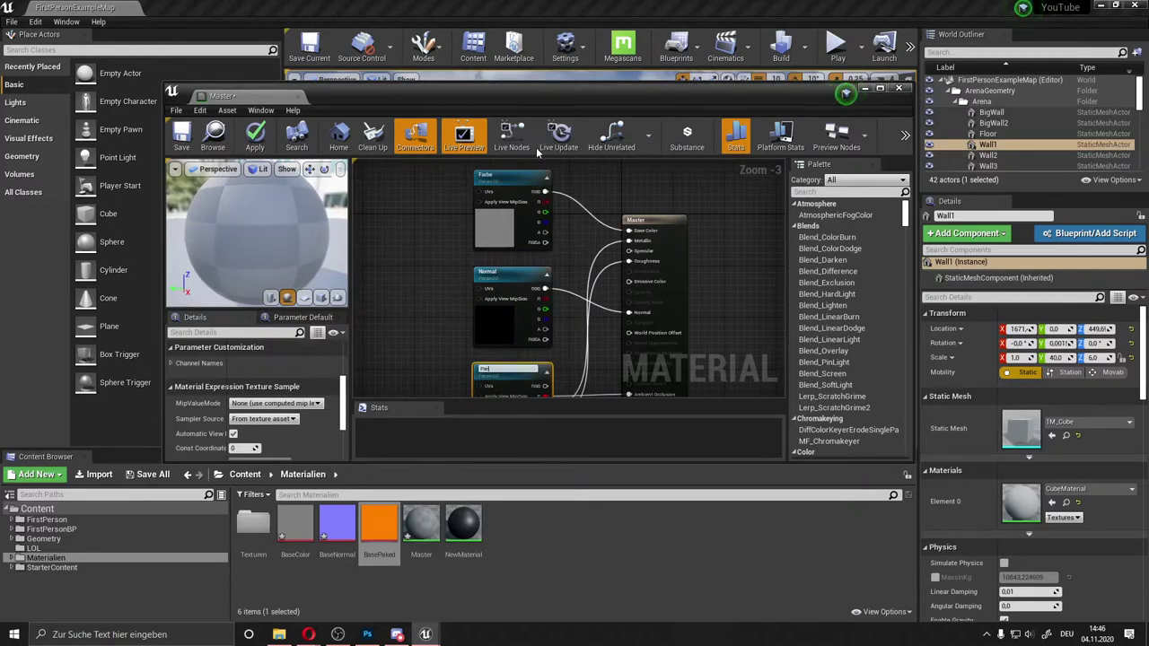
type("Pack")
key("Return")
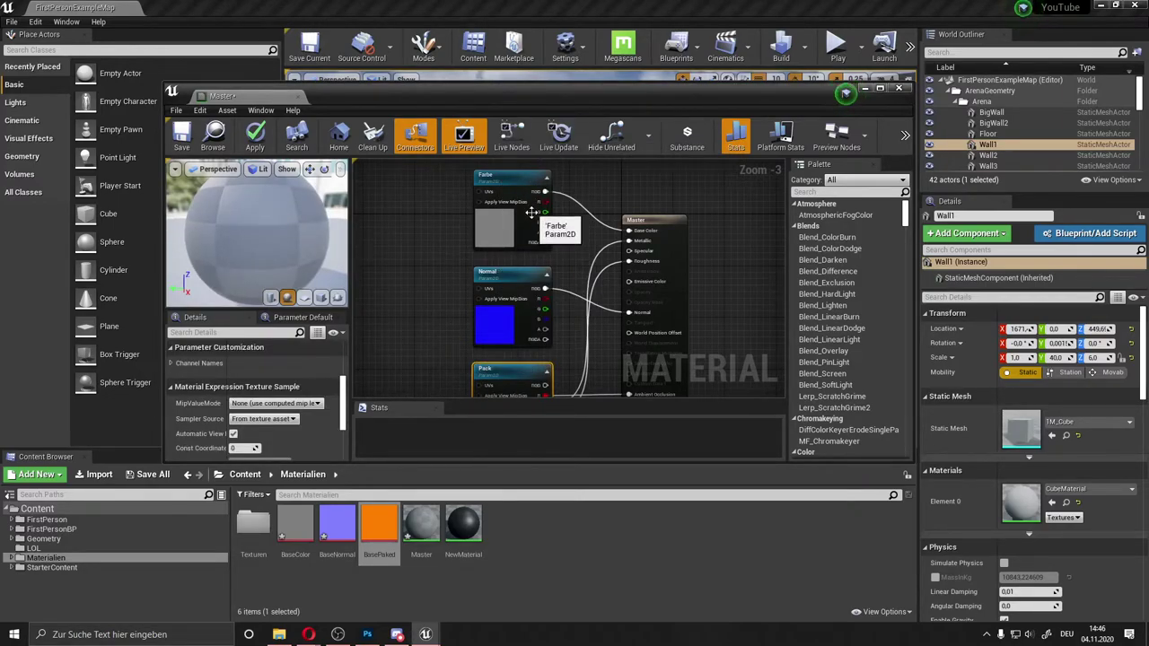
Place a Constant3Vector node in free graph space above the textures
mouse_move(593, 173)
right_mouse_down()
mouse_move(526, 274)
mouse_move(598, 260)
right_mouse_up()
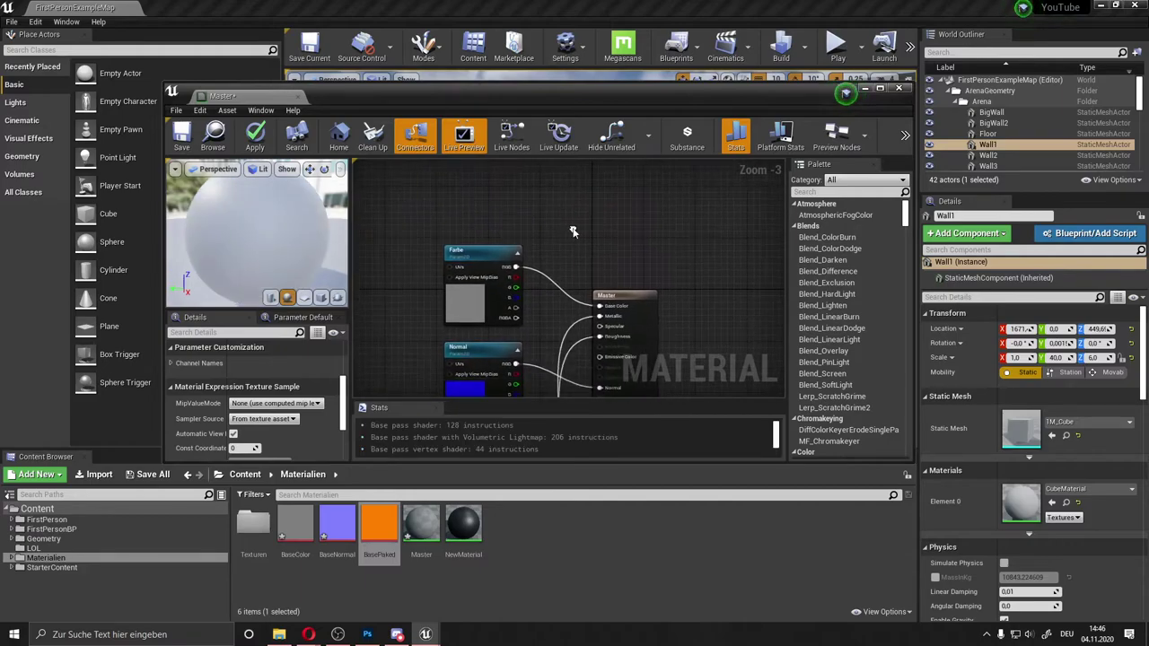
left_click(569, 222)
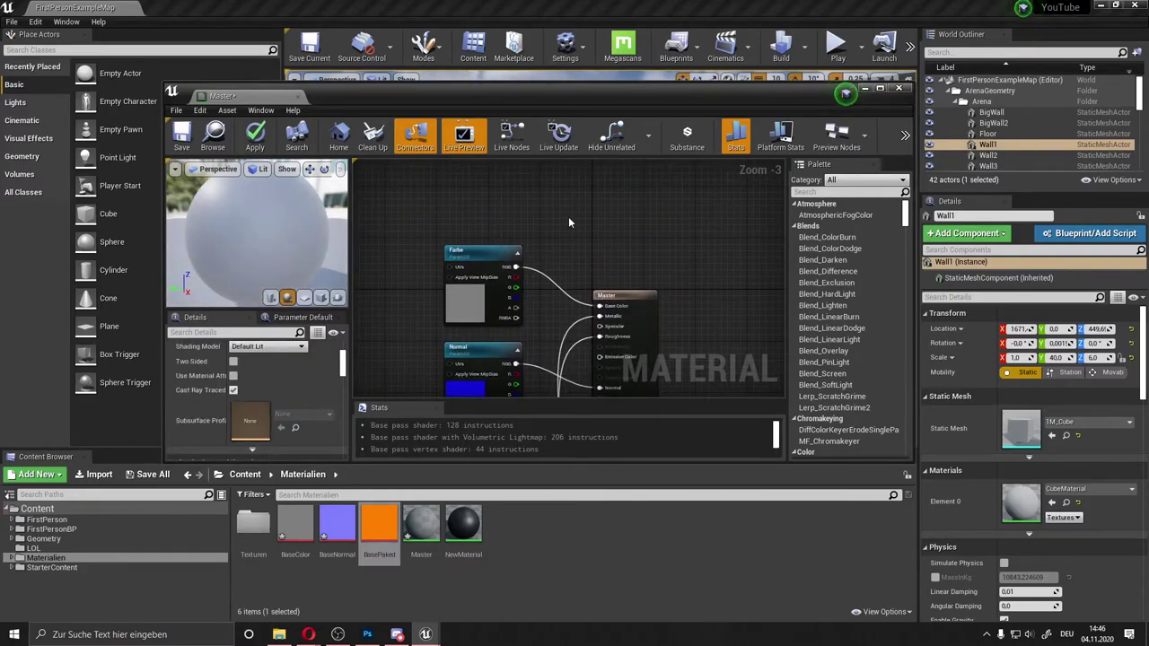
left_click(568, 211)
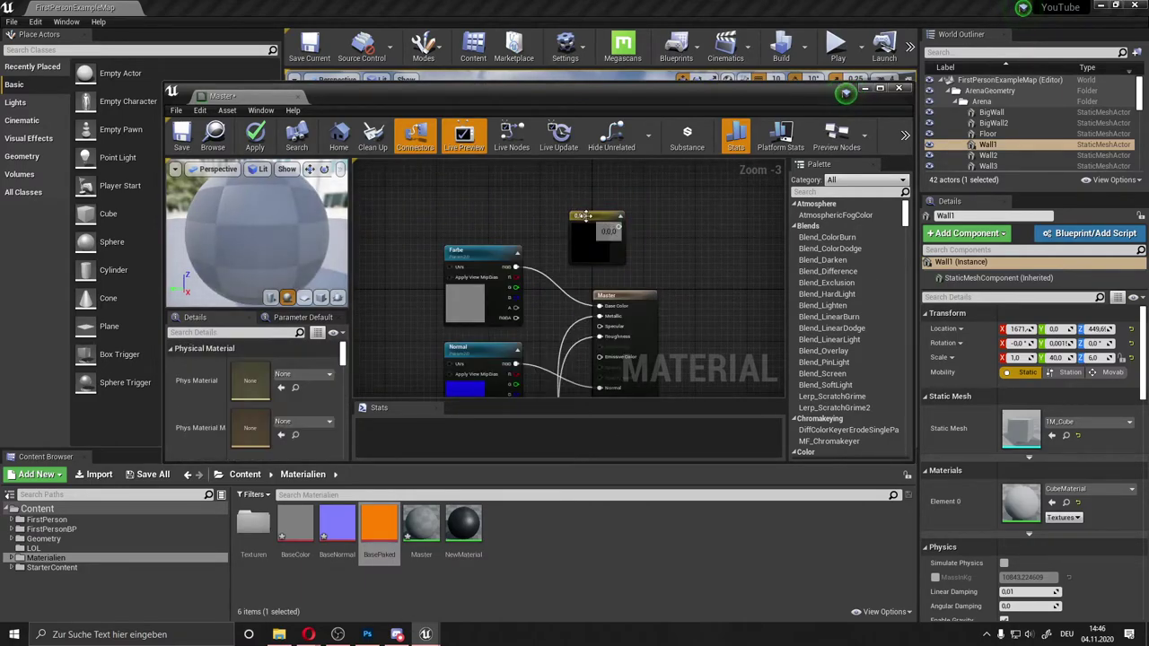
Turn the Constant3Vector into vector parameter Farbe and set its colour value V to 0,5
mouse_move(584, 215)
left_mouse_down()
mouse_move(560, 185)
mouse_move(600, 201)
mouse_move(599, 306)
left_mouse_up()
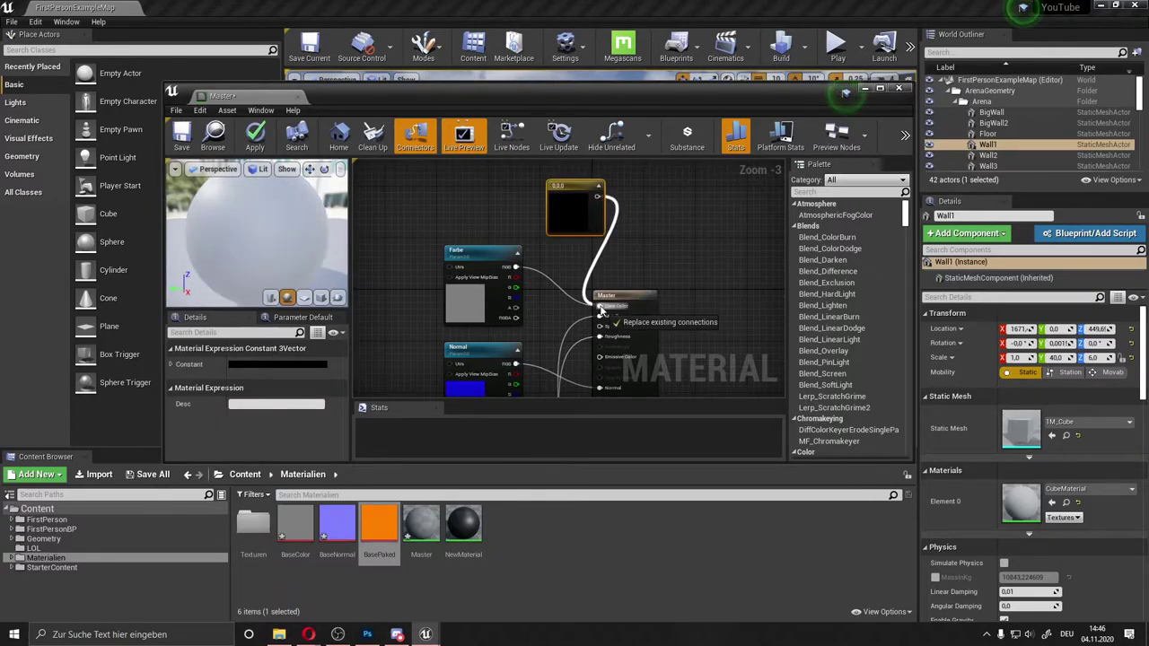
right_click(567, 190)
left_click(592, 190)
type("Farbe")
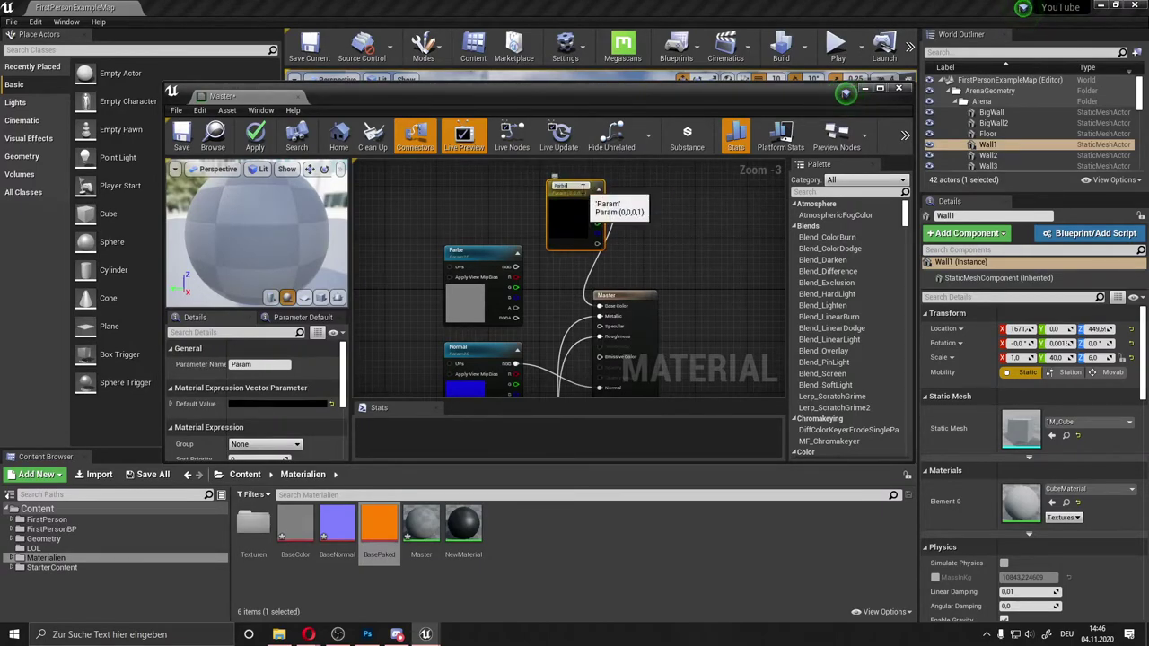
key("Return")
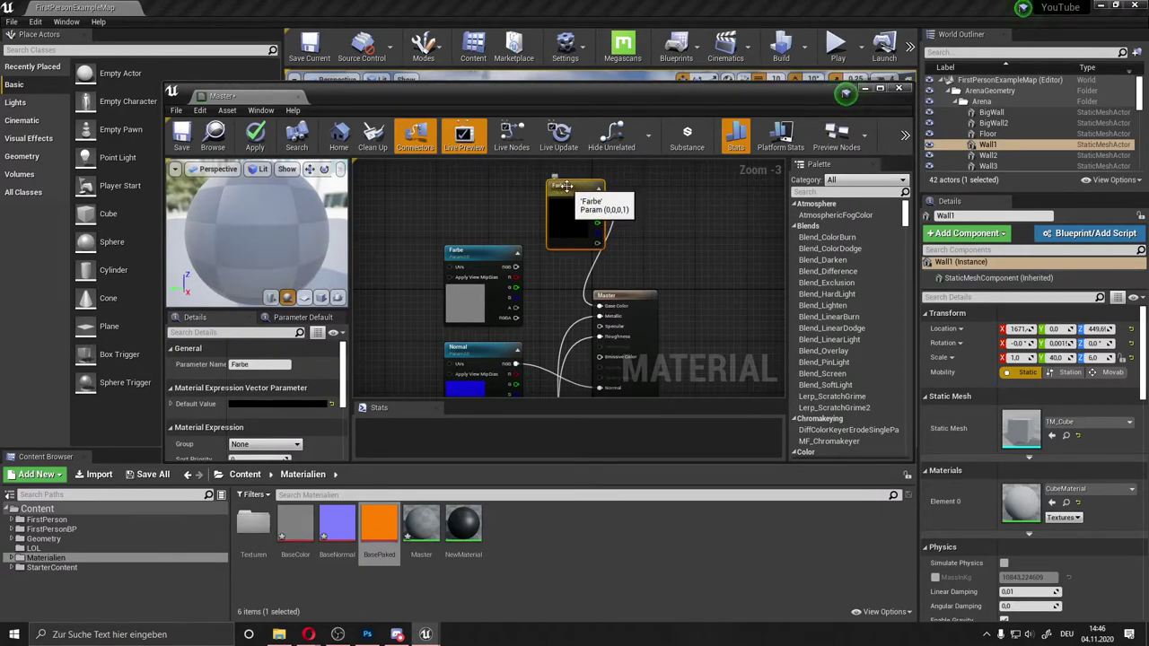
left_click_drag(560, 224, 495, 208)
double_click(495, 208)
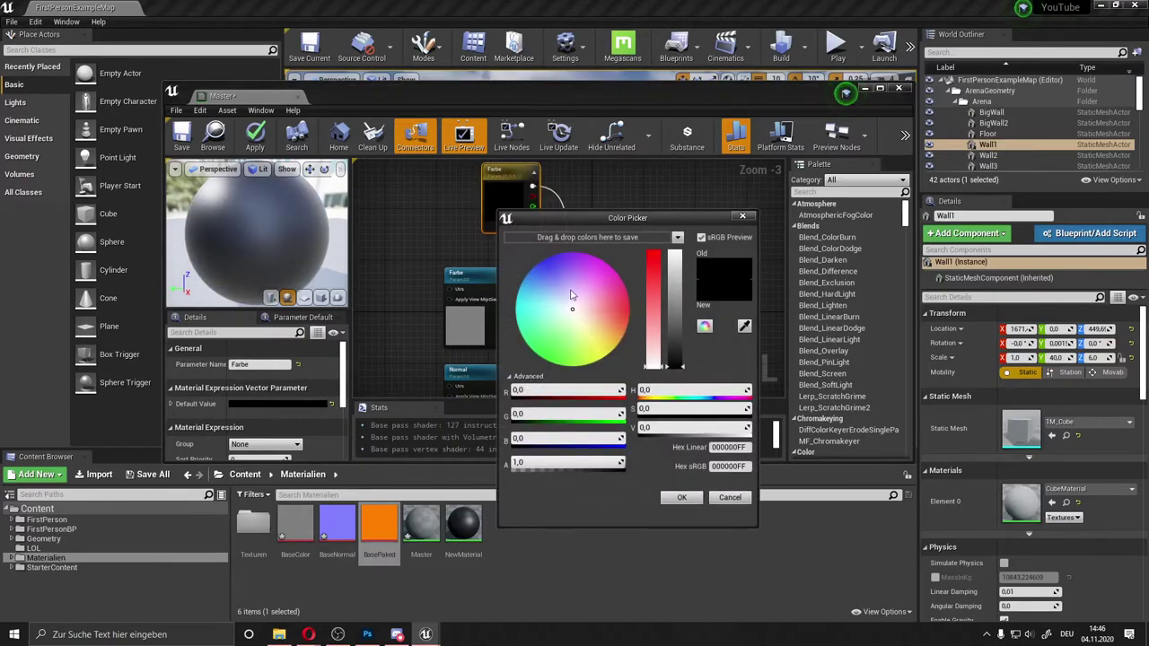
left_click(673, 313)
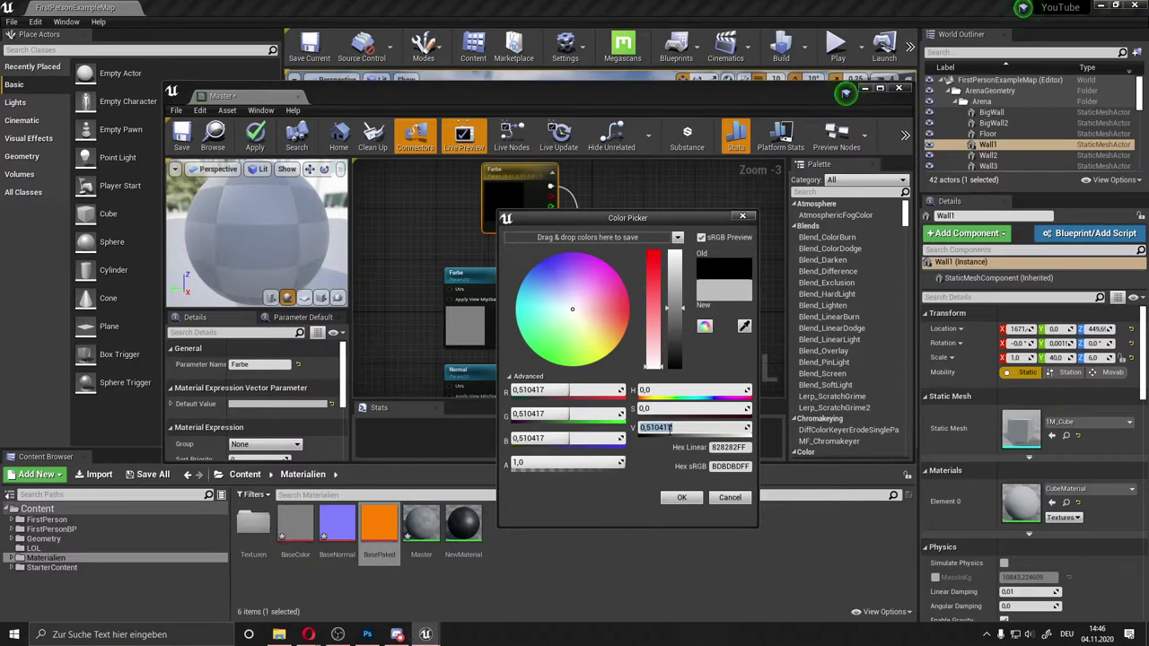
type("5")
key("Return")
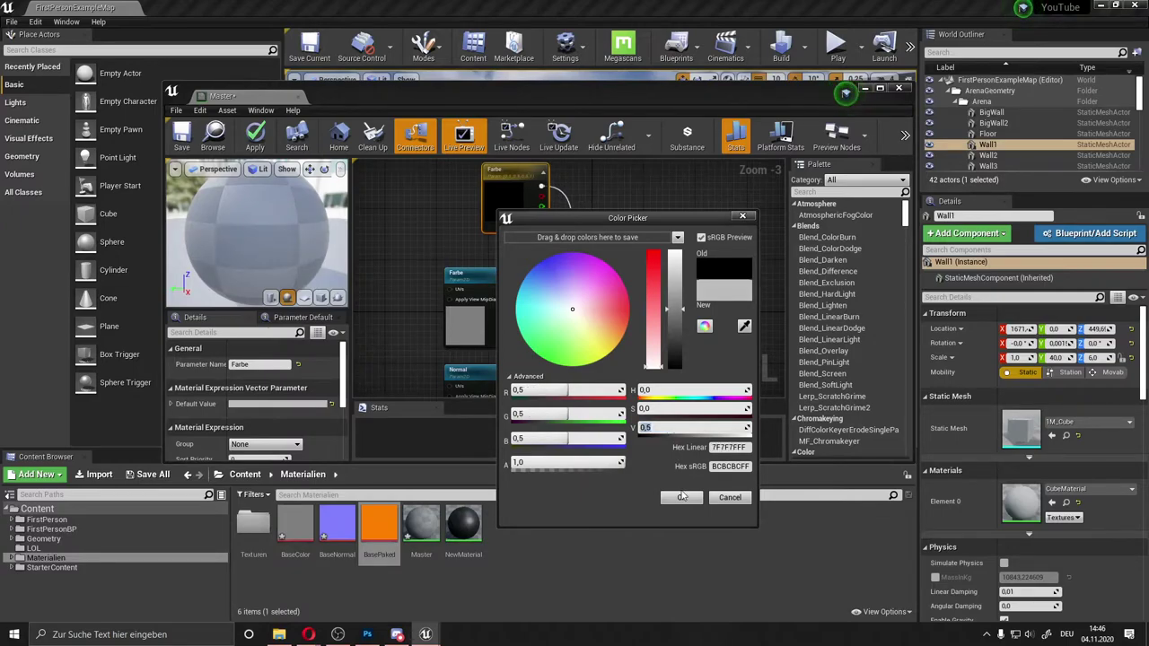
left_click(682, 497)
right_click_drag(568, 327, 539, 238)
left_click(549, 280)
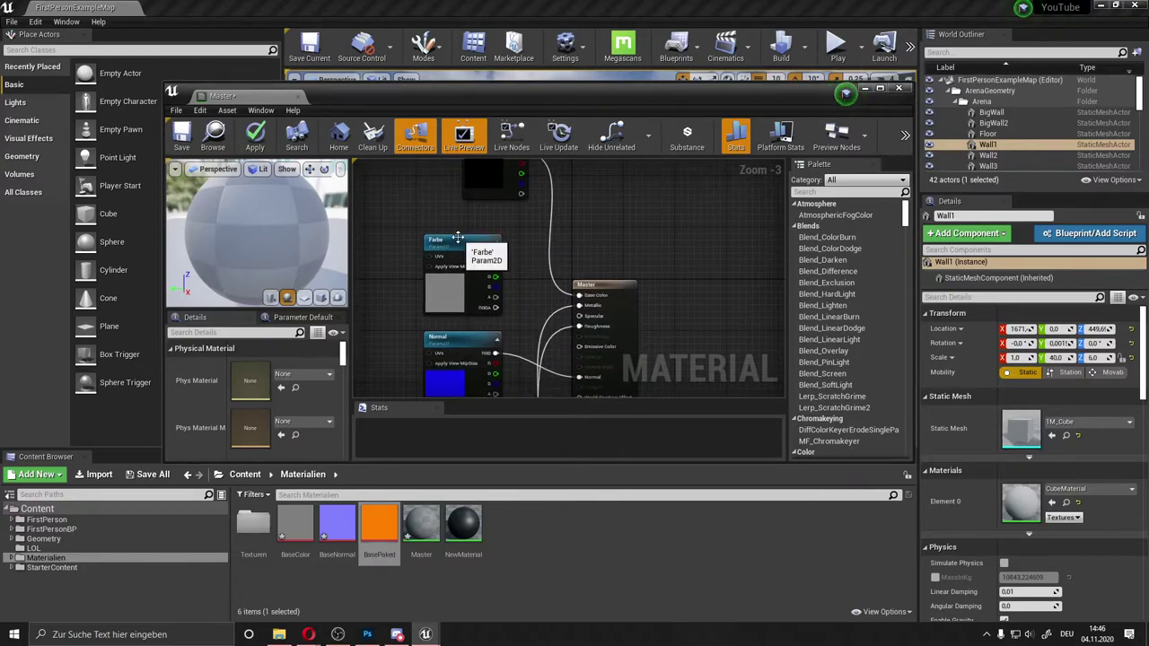
Add a Constant, convert it to a scalar parameter named Wert, and place it beside Farbe
right_click_drag(528, 184, 528, 232)
left_click(638, 234)
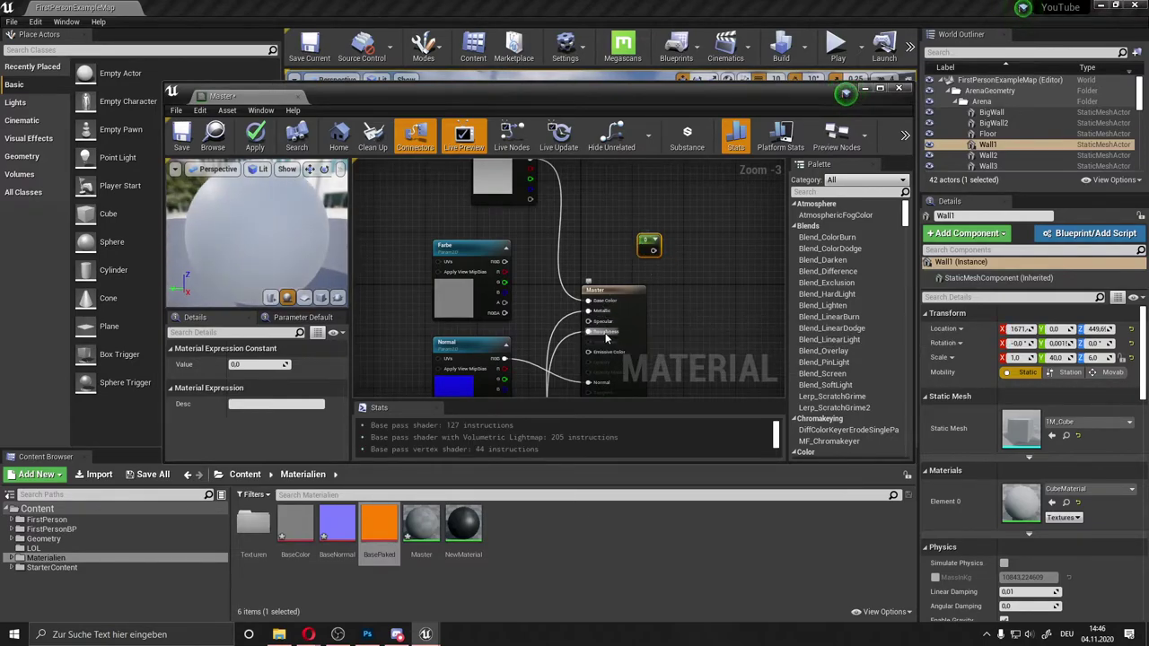
right_click(645, 241)
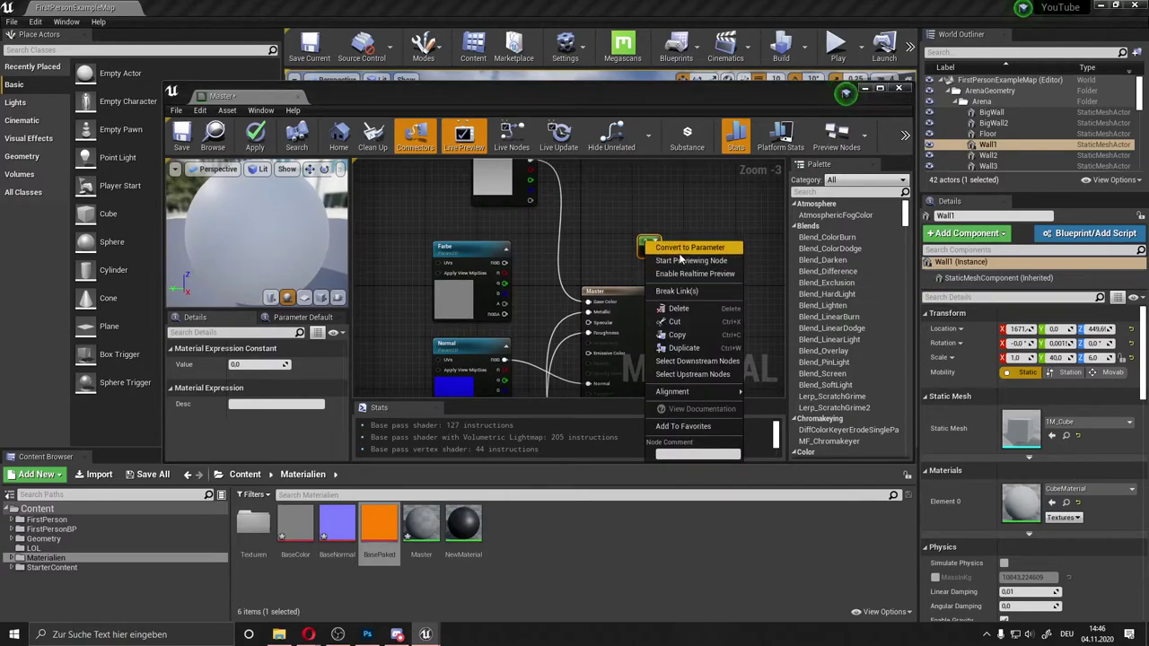
left_click(682, 250)
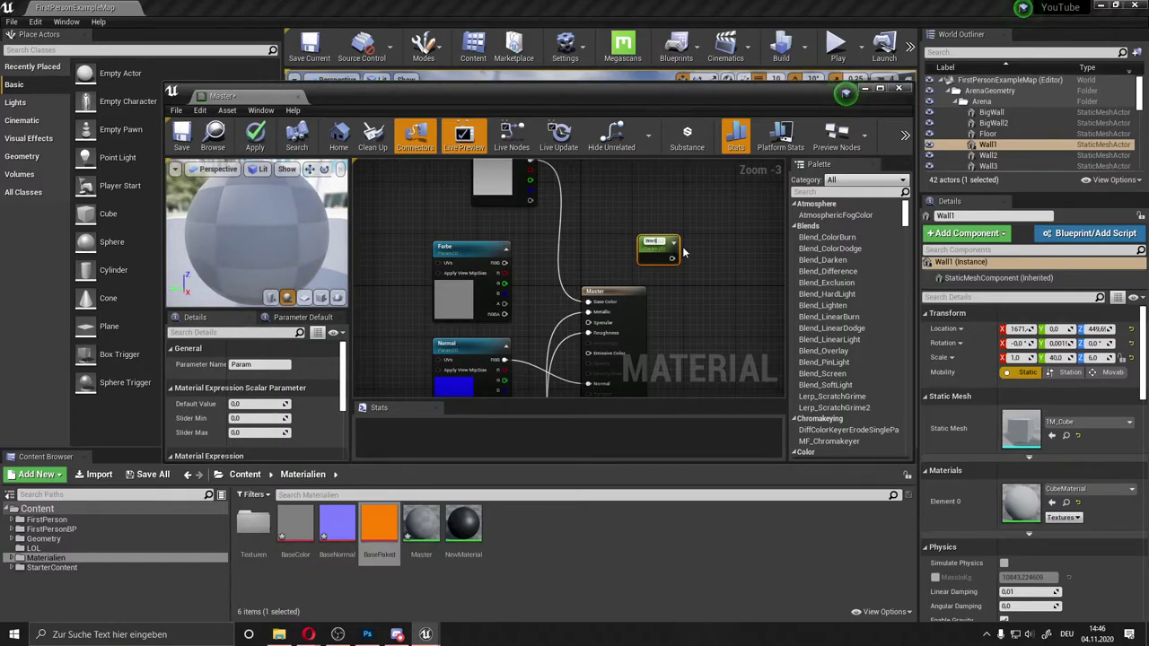
key("Return")
mouse_move(657, 243)
left_mouse_down()
mouse_move(613, 231)
mouse_move(414, 295)
left_mouse_up()
Wire the Wert parameter into the Roughness input and reposition its node
right_click_drag(494, 274, 494, 240)
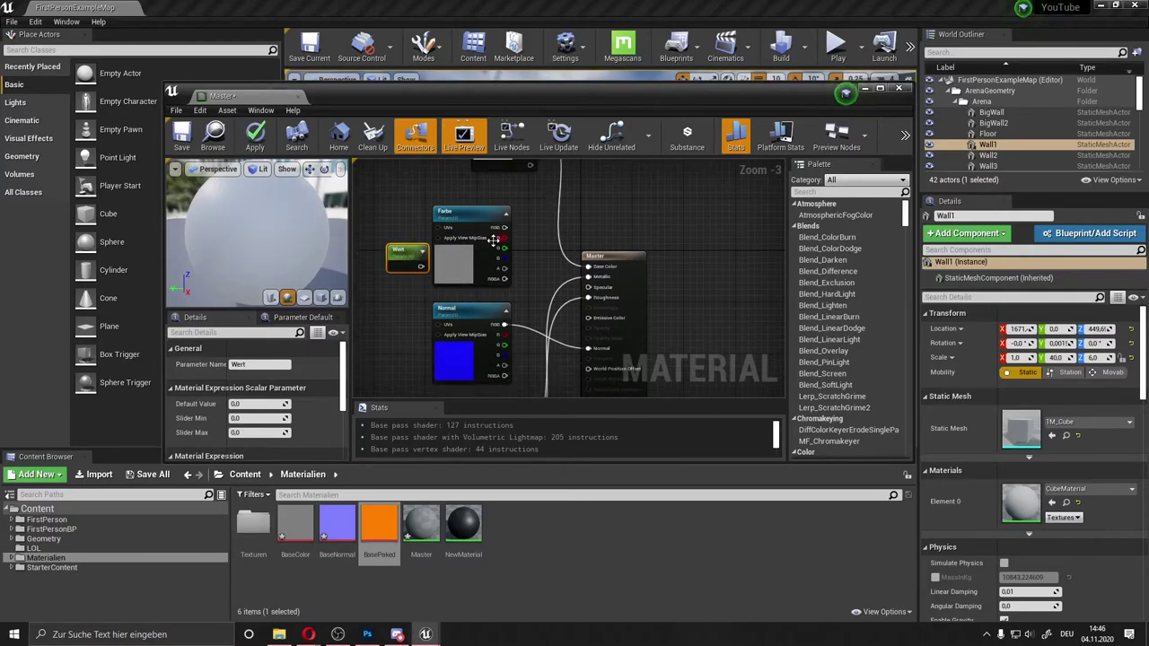
left_click_drag(419, 267, 588, 297)
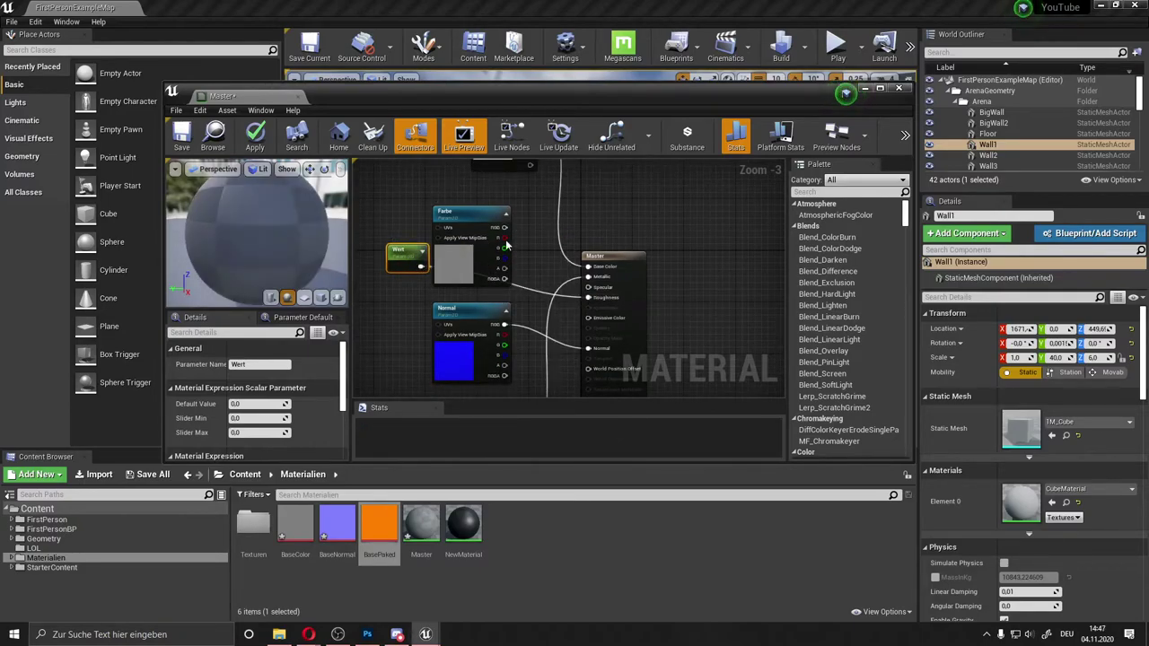
right_click_drag(407, 250, 407, 290)
left_click_drag(408, 289, 388, 315)
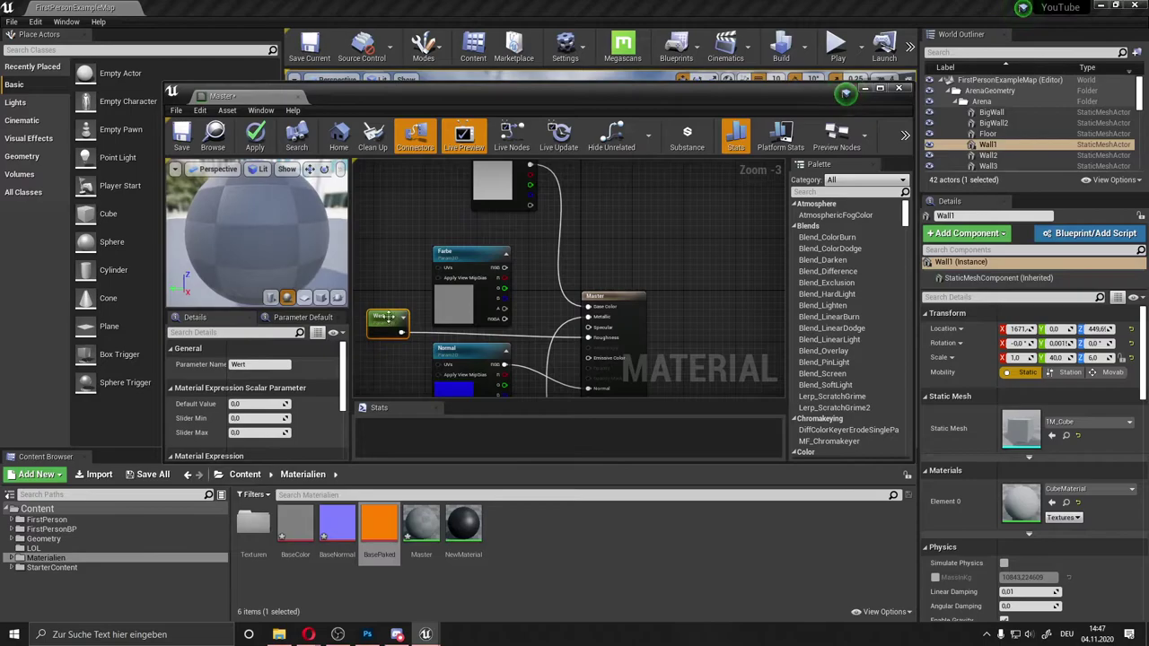
right_click_drag(524, 266, 533, 233)
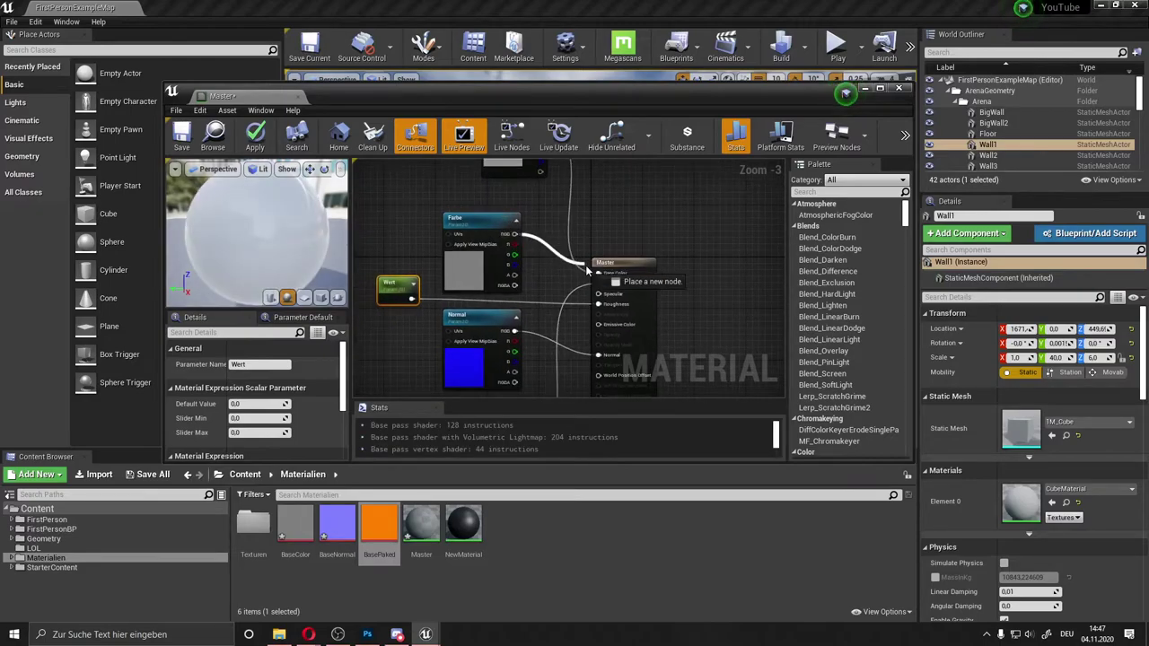
Connect the Farbe colour parameter to Base Color, tidy the nodes, and save the master material
left_click_drag(514, 233, 596, 280)
scroll(621, 227, "down", 2)
left_click(621, 227)
scroll(618, 237, "up", 2)
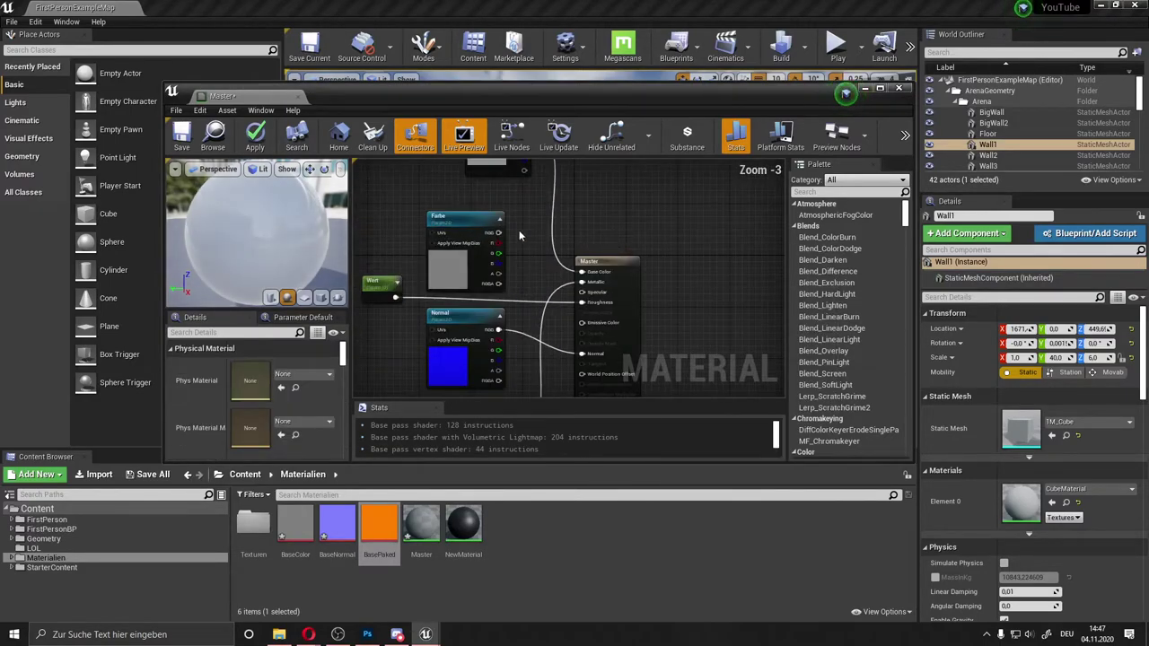
left_click_drag(498, 233, 581, 271)
right_click_drag(552, 233, 608, 261)
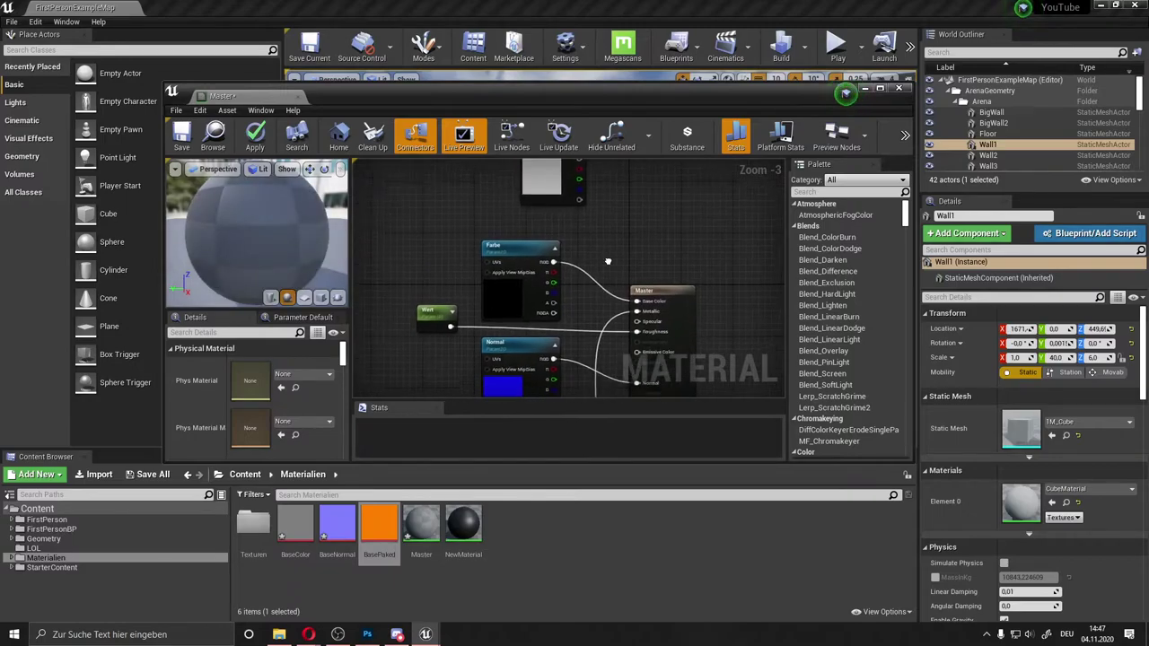
right_click_drag(558, 180, 532, 201)
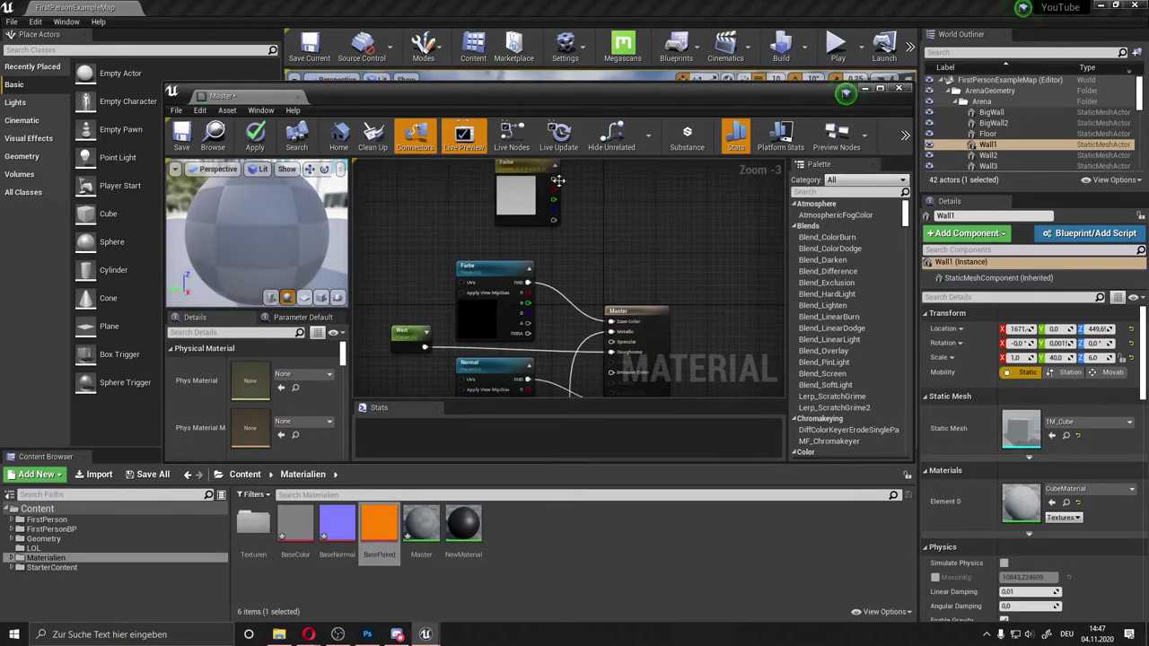
left_click_drag(554, 180, 612, 321)
left_click_drag(616, 328, 614, 323)
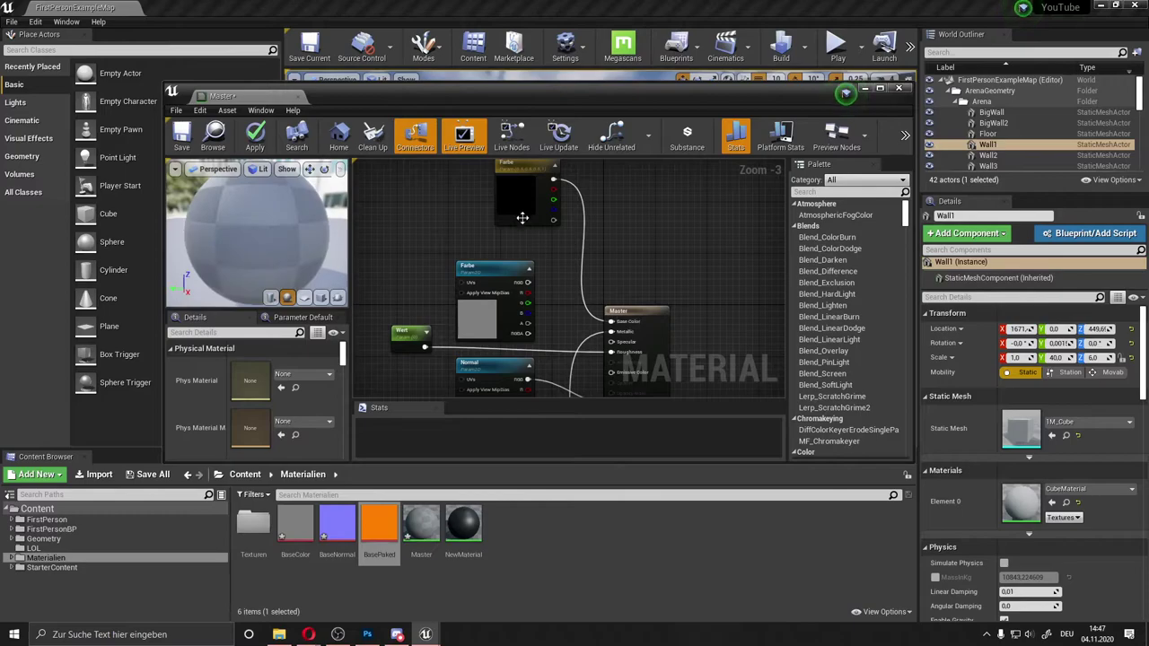
left_click_drag(523, 217, 496, 235)
left_click(485, 306)
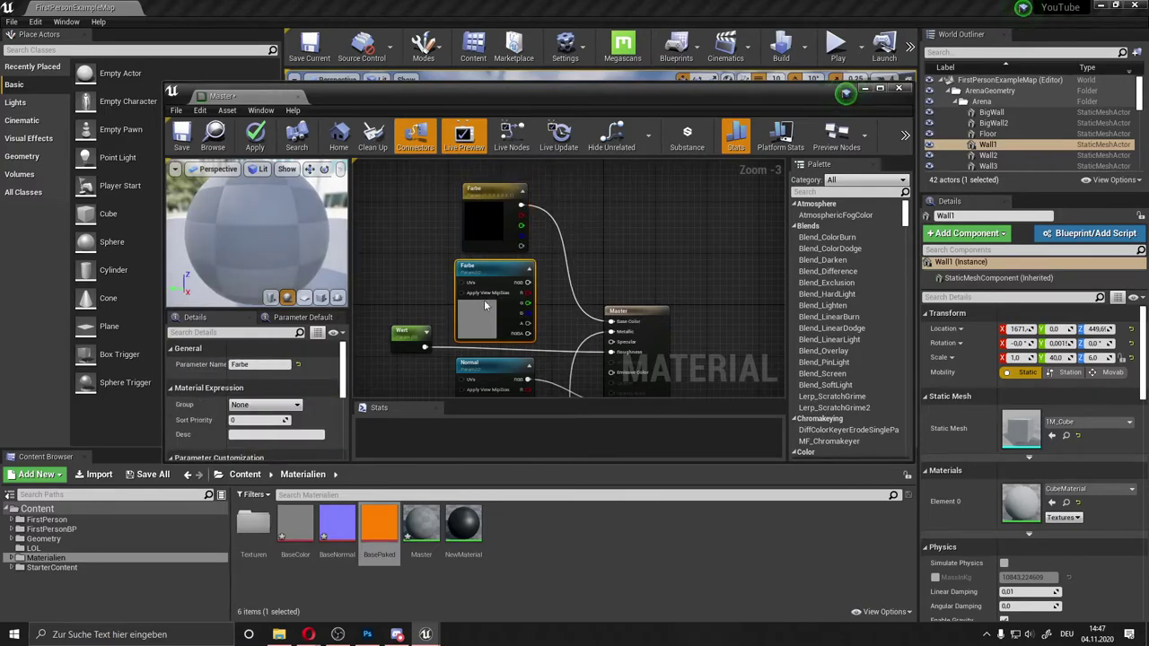
right_click_drag(485, 306, 479, 264)
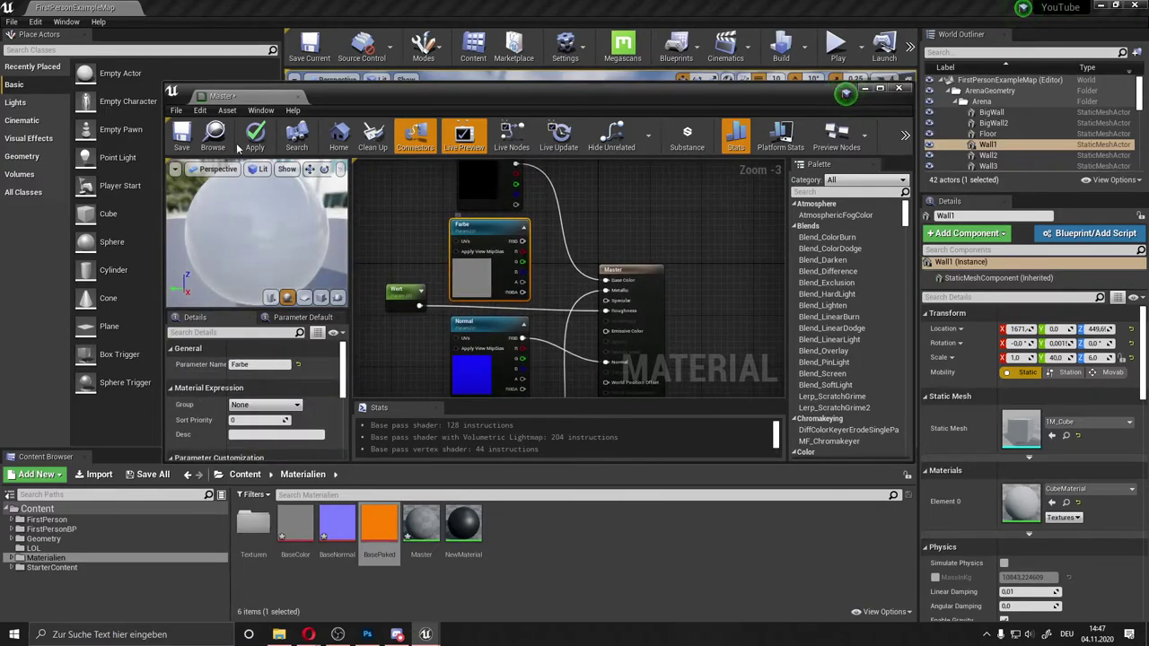
left_click(192, 134)
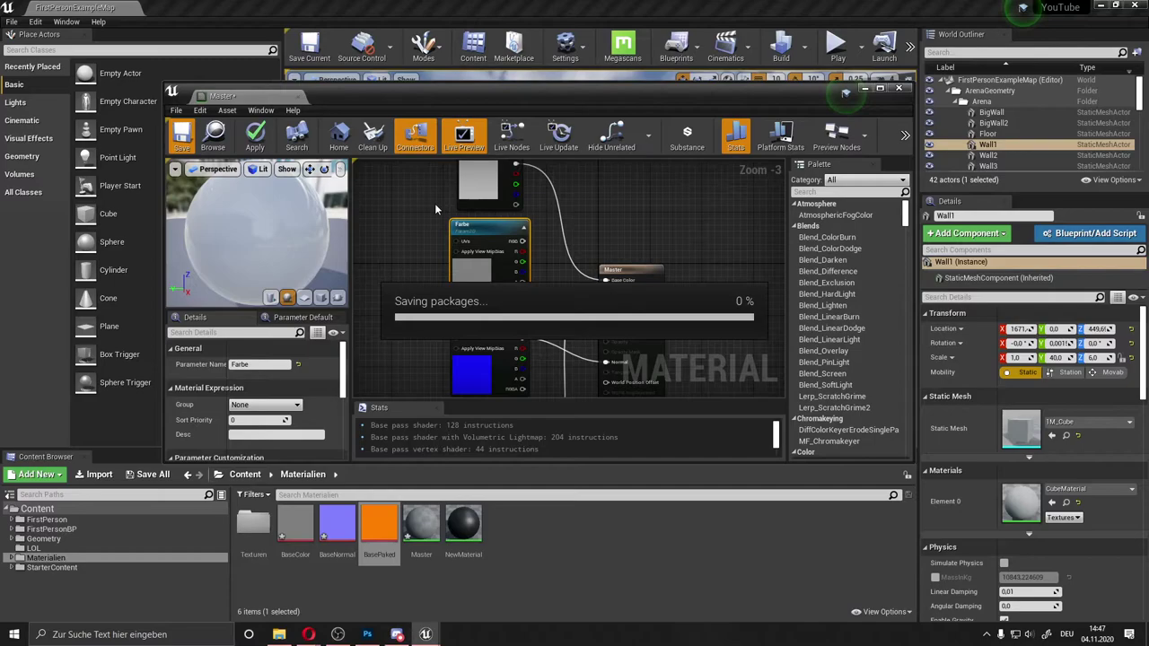
Set the Wert parameter's default value to 0.5 and save the Master material
scroll(435, 203, "down", 1)
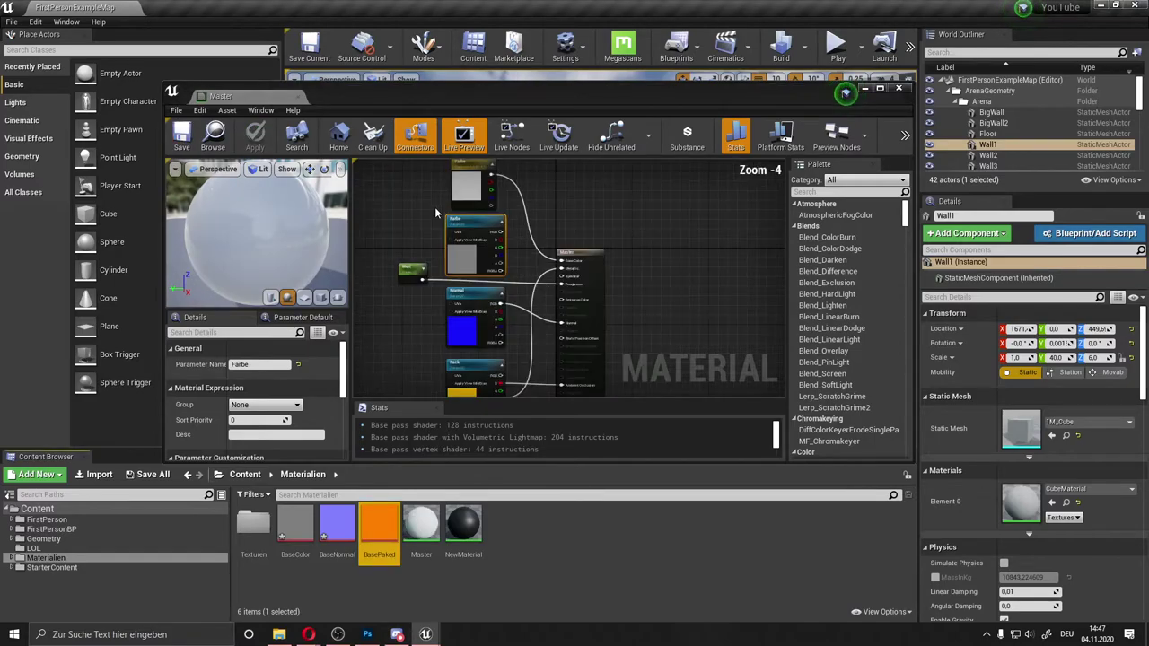
right_click_drag(571, 286, 498, 171)
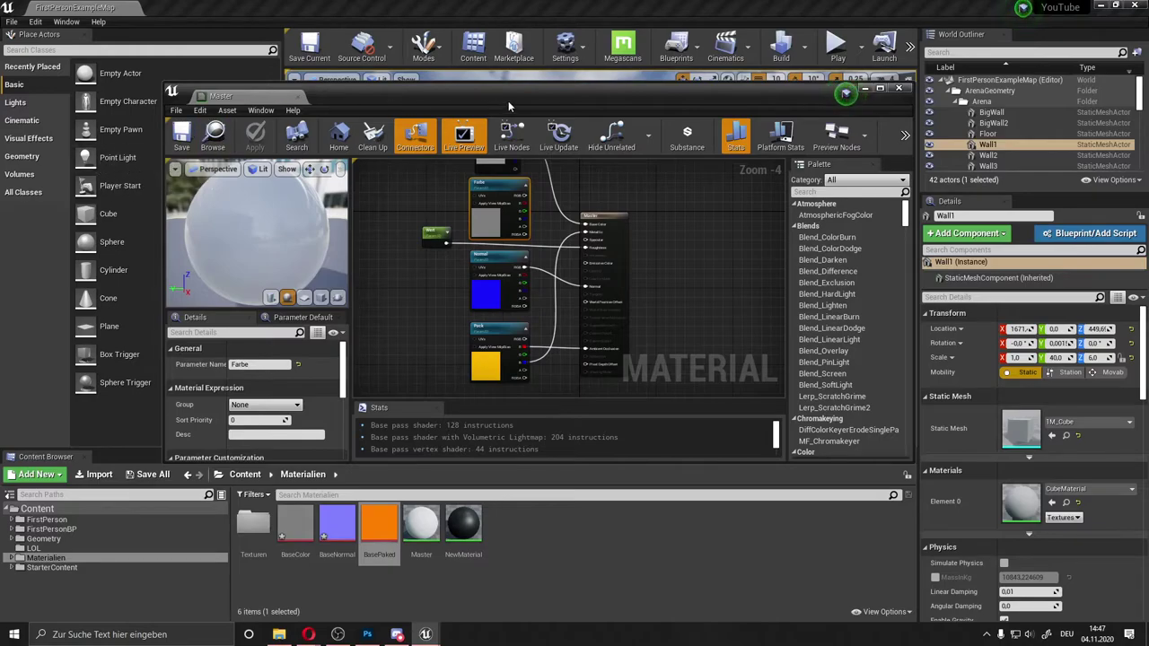
left_click(424, 234)
left_click(433, 235)
type("0.5")
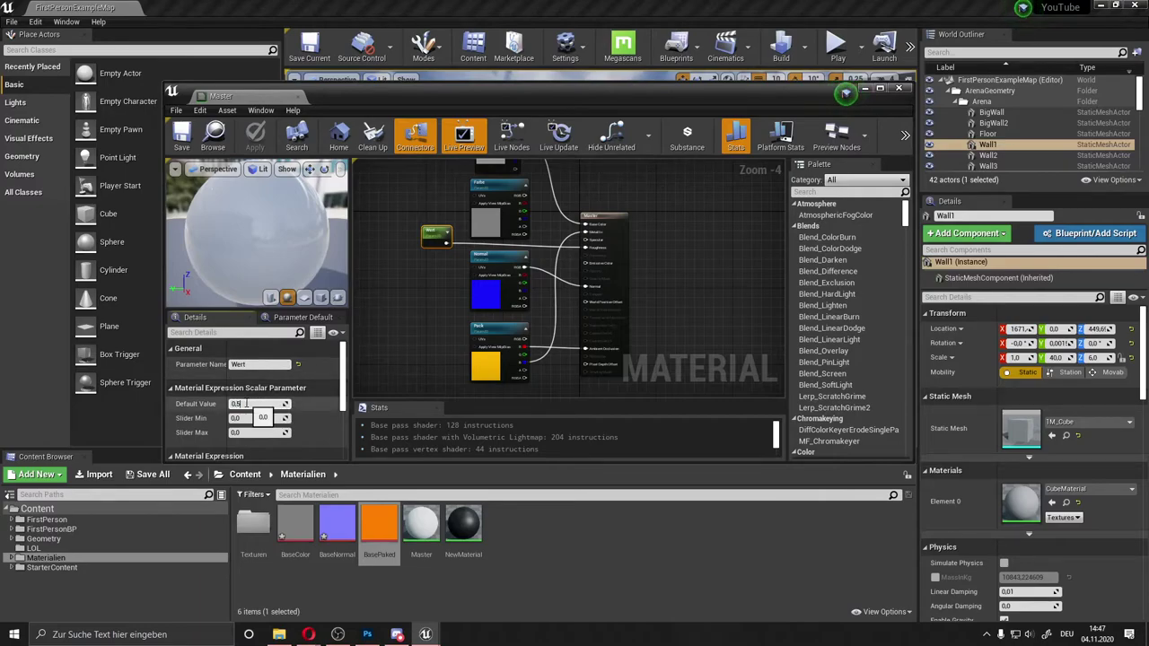
key("Return")
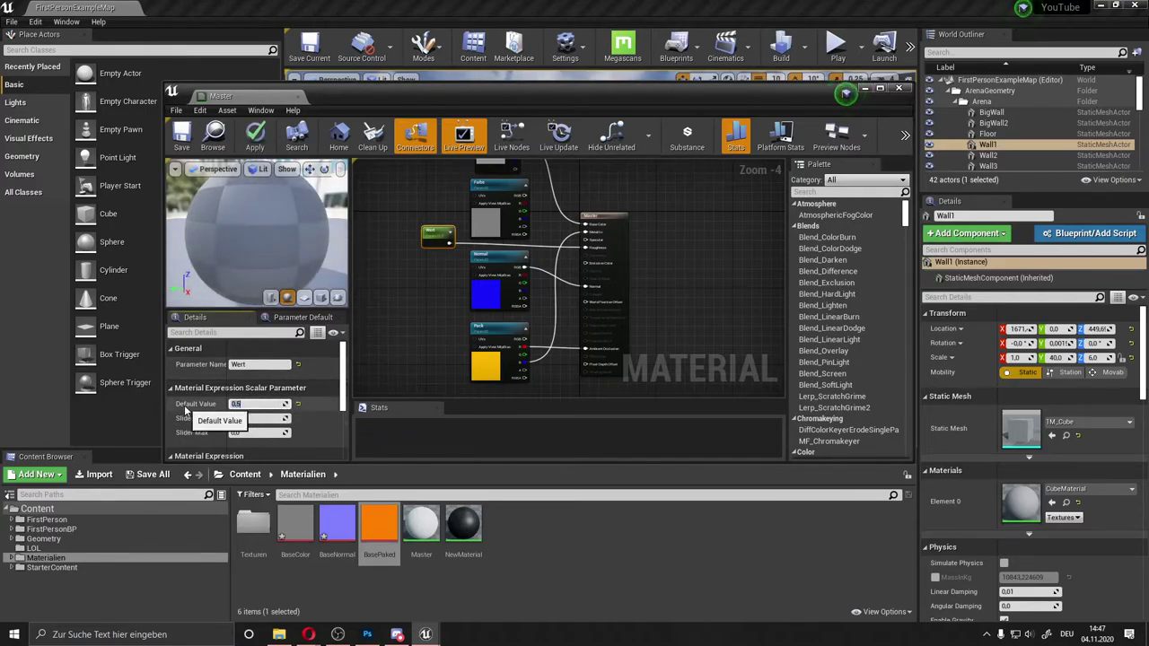
left_click(181, 135)
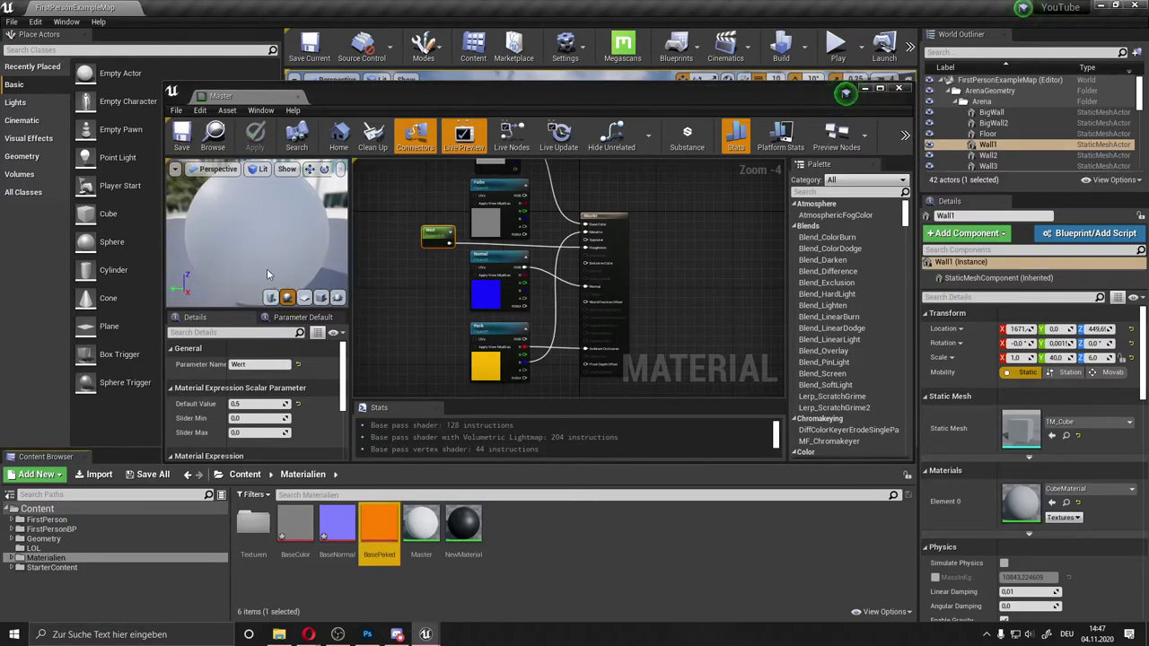
Rotate the preview sphere to inspect the material's shading and lighting
left_click_drag(260, 243, 224, 243)
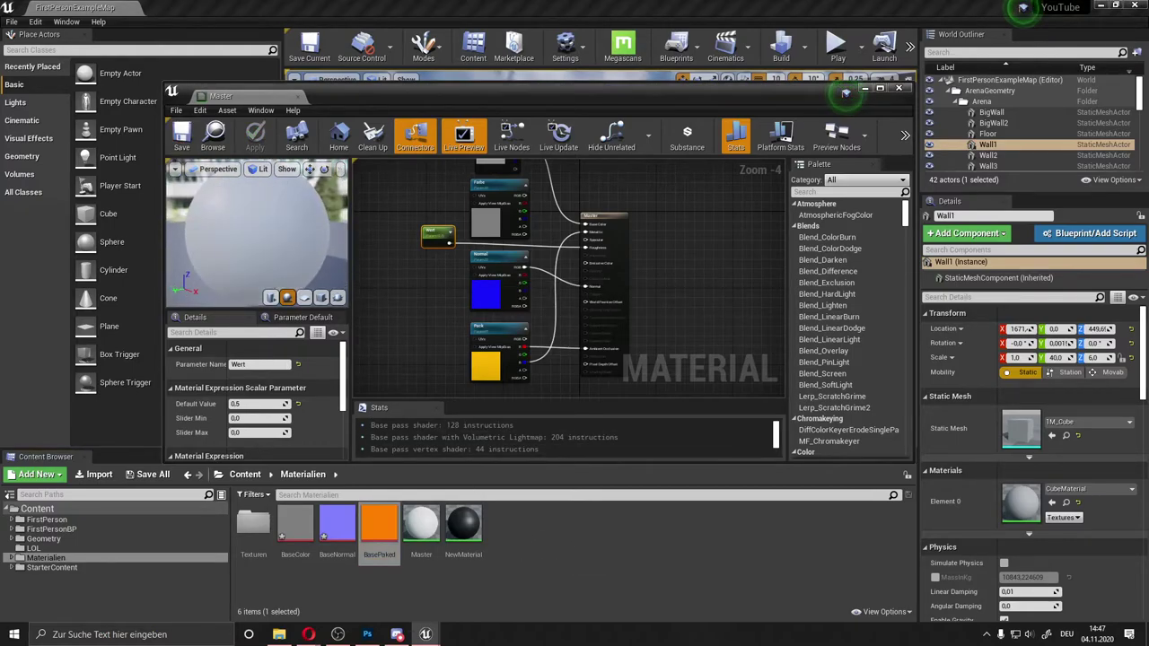
left_click(535, 542)
left_click_drag(238, 250, 270, 255)
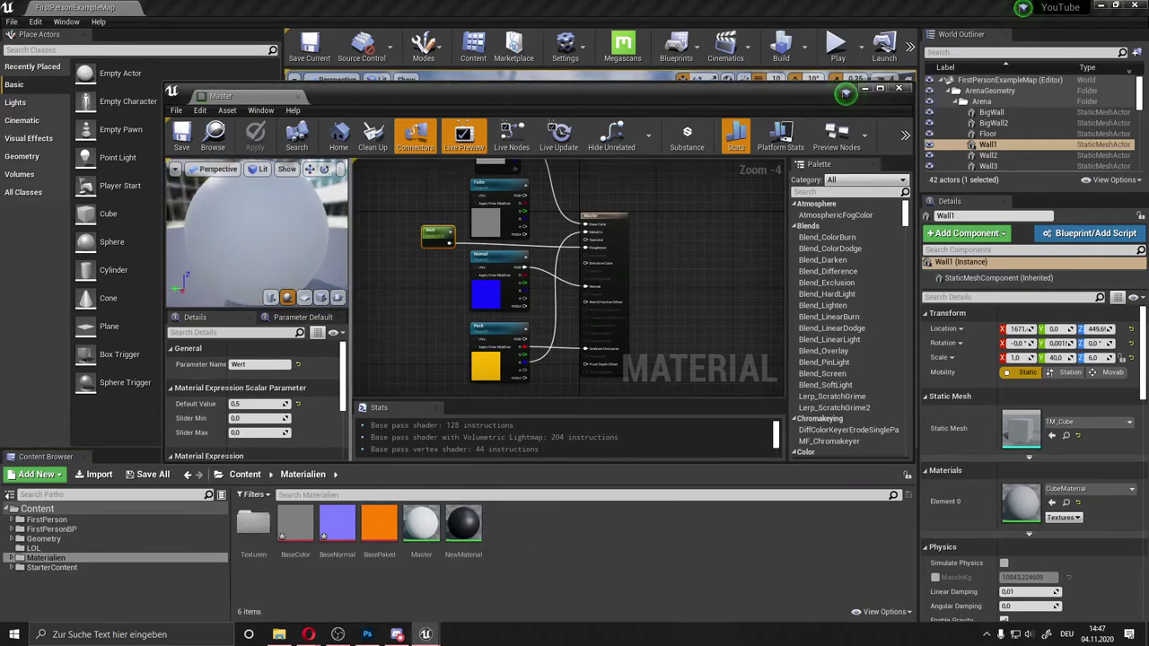
left_click(546, 556)
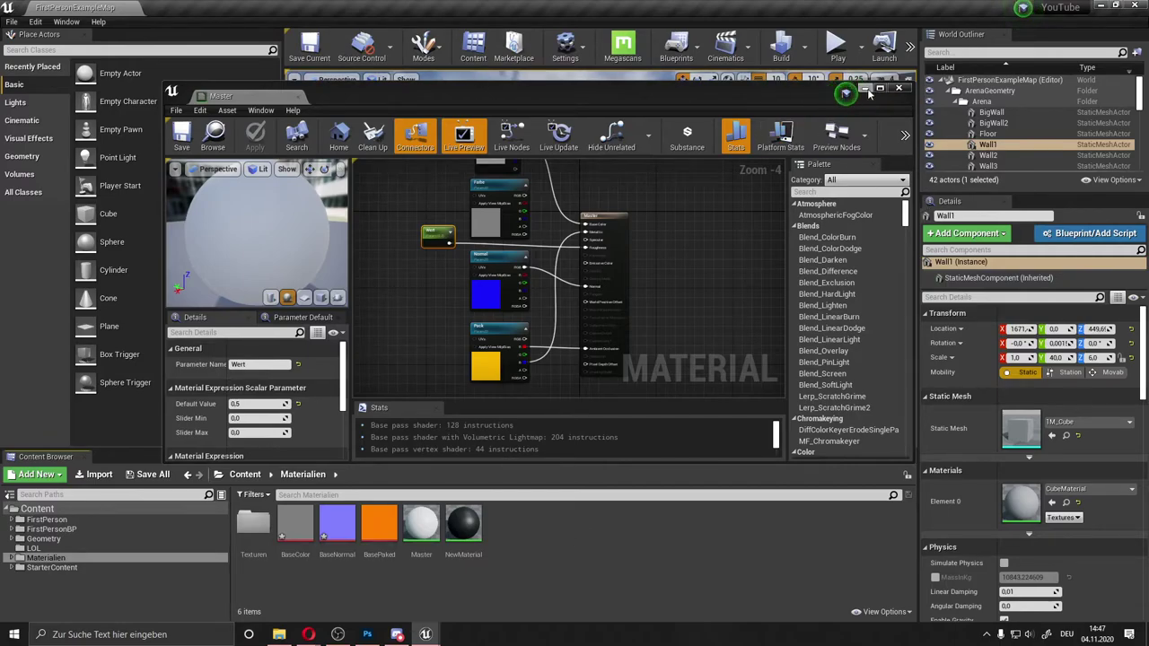
Create a material instance from Master in the Content Browser, keeping the name Master_Inst
left_click(865, 89)
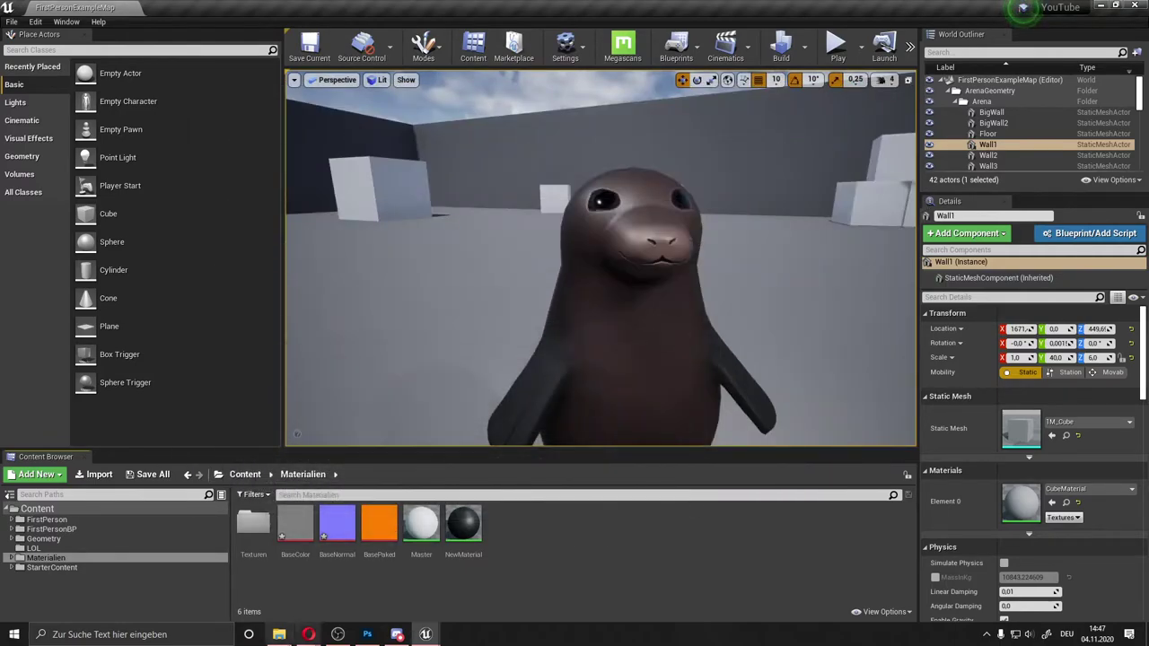
left_click(346, 537)
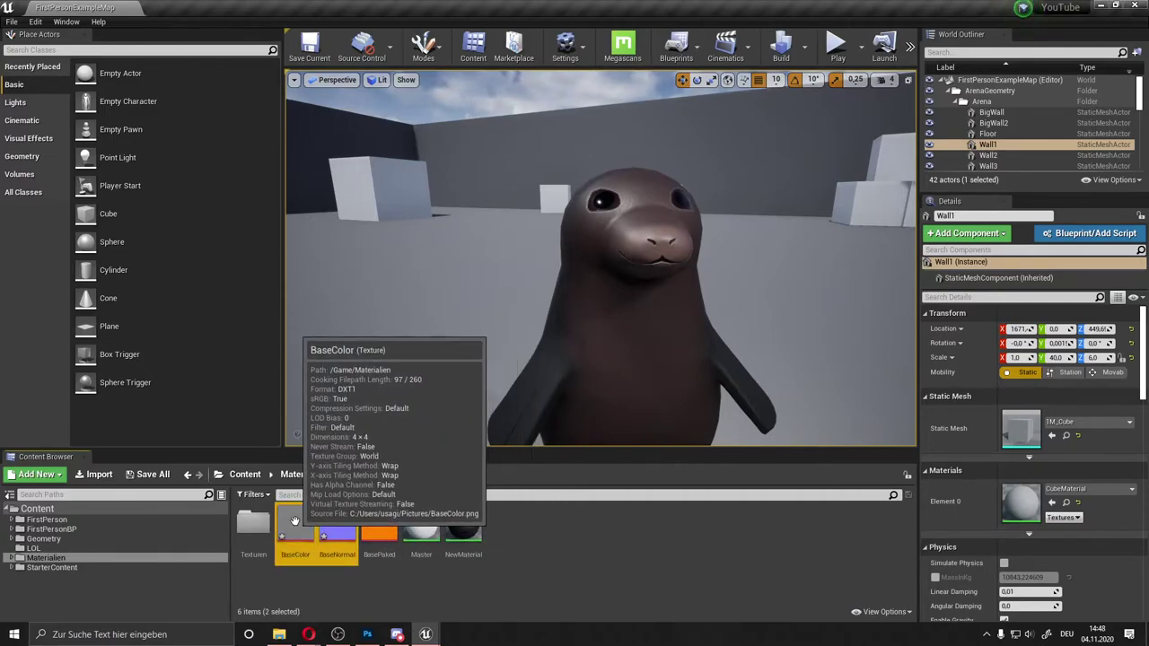
left_click(412, 589)
left_click(417, 536)
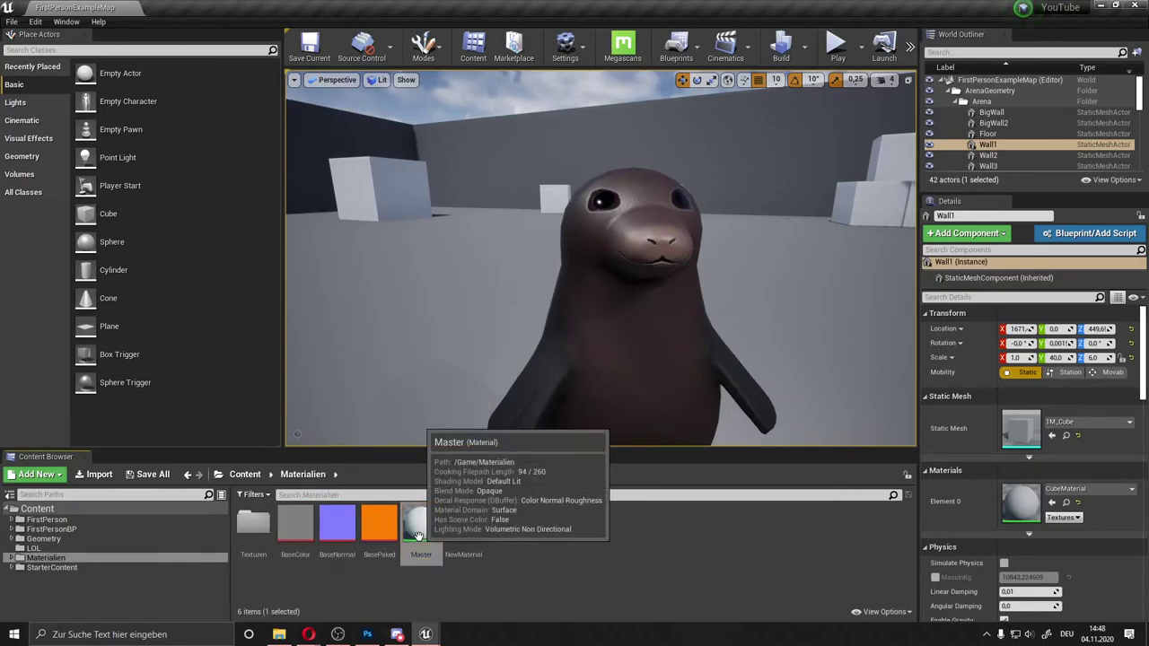
right_click(418, 536)
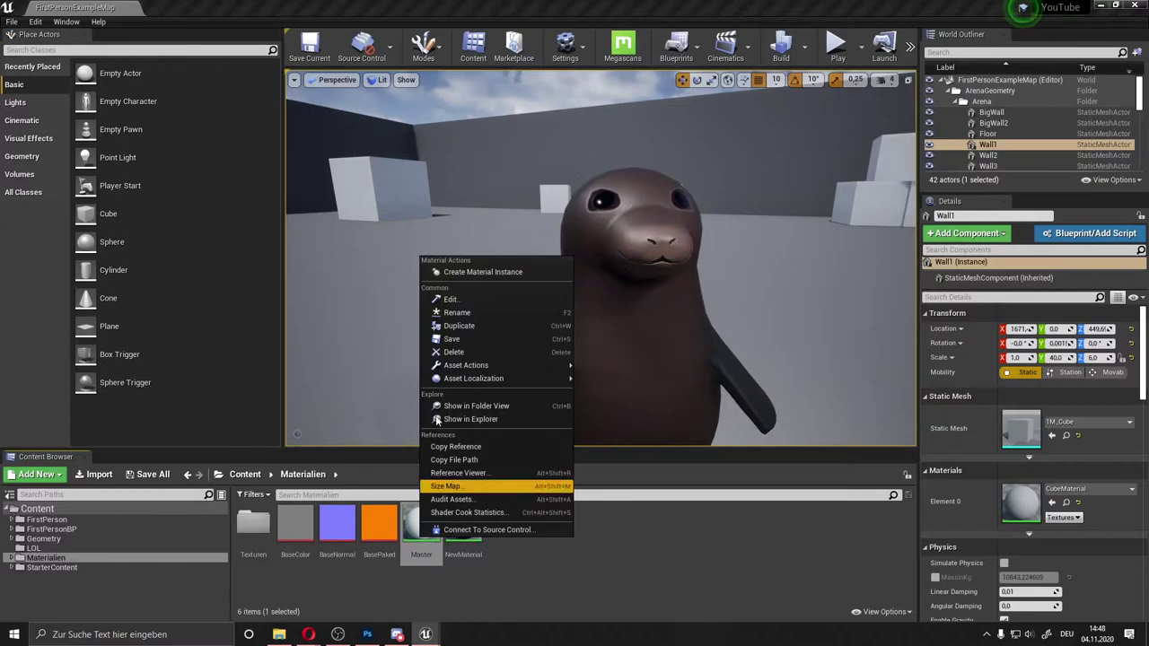
left_click(500, 273)
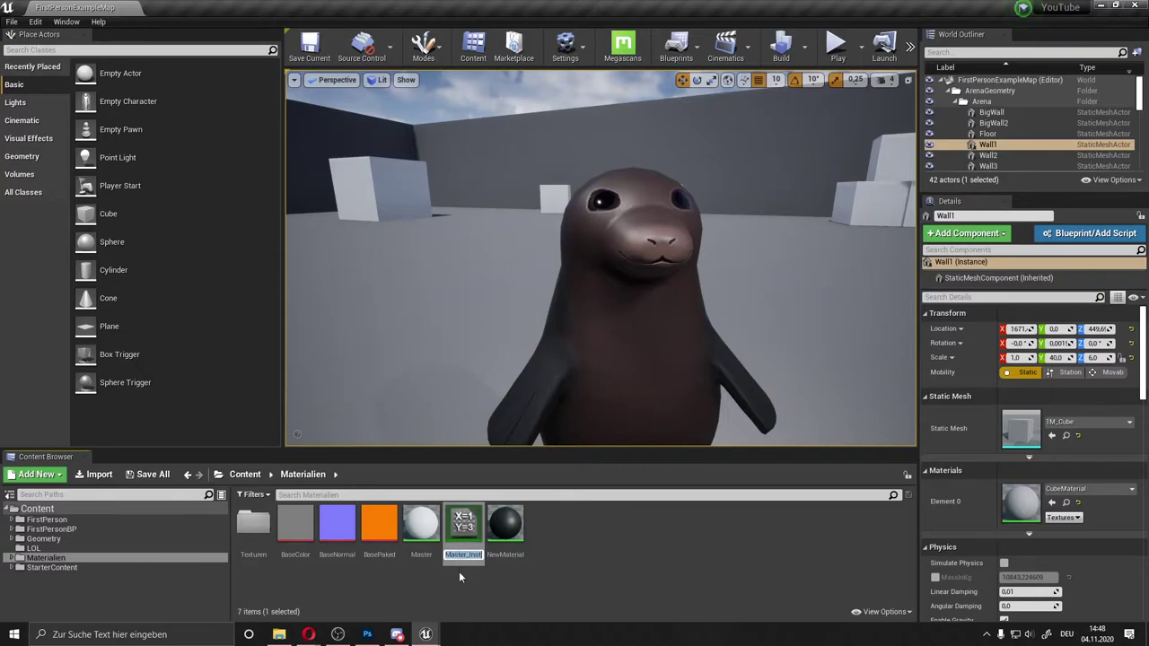
Open Master_Inst for editing and test the Farbe texture override, leaving it off
double_click(463, 525)
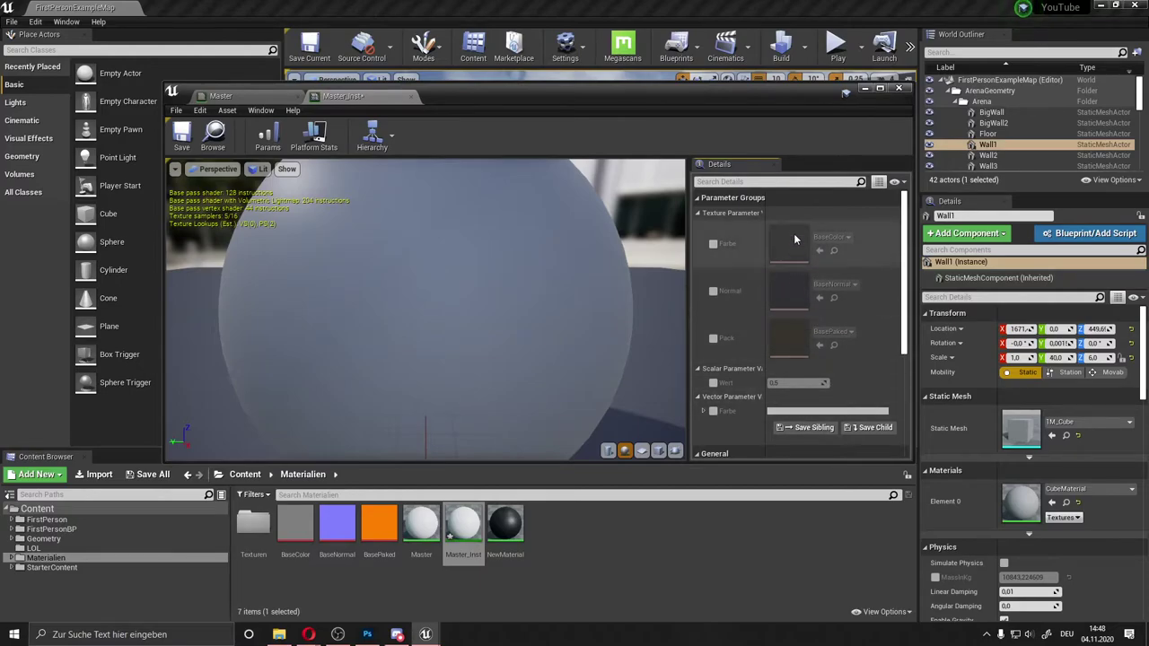
left_click(712, 244)
left_click(712, 244)
left_click(713, 245)
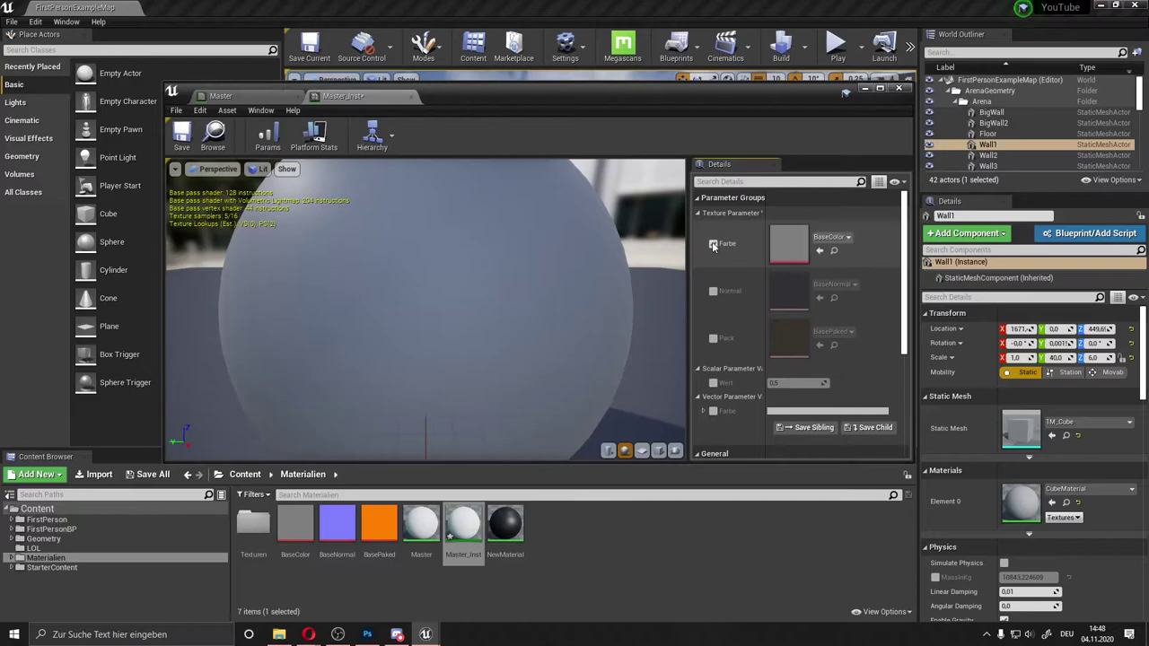
left_click(712, 245)
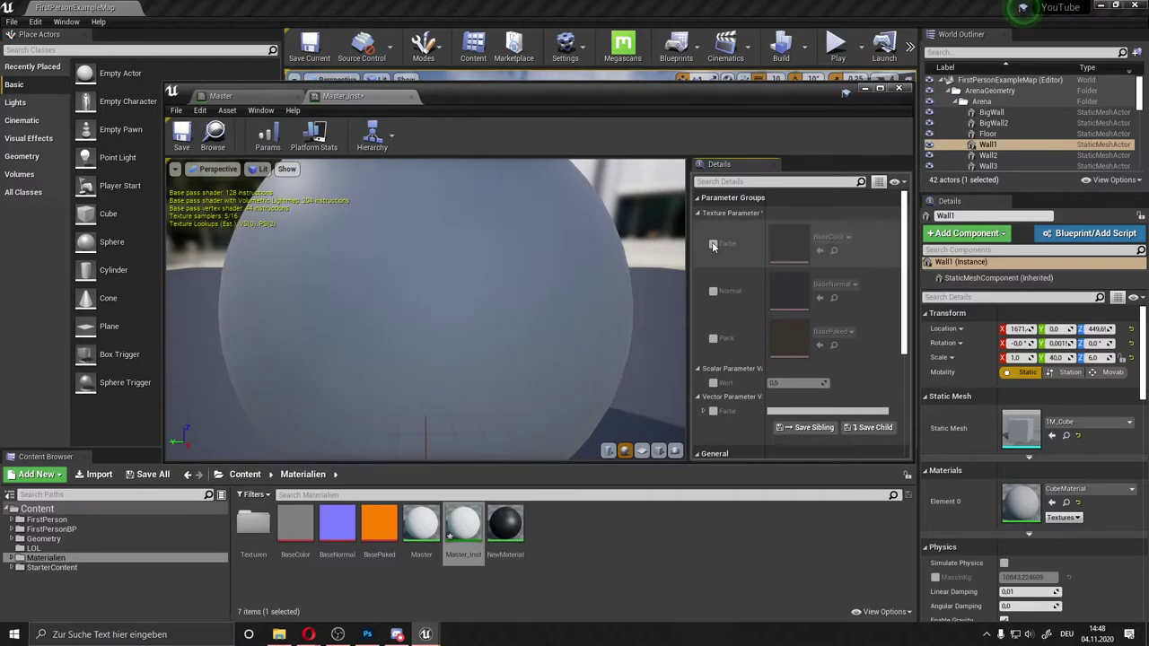
Override the Farbe colour parameter with a beige colour
left_click(712, 411)
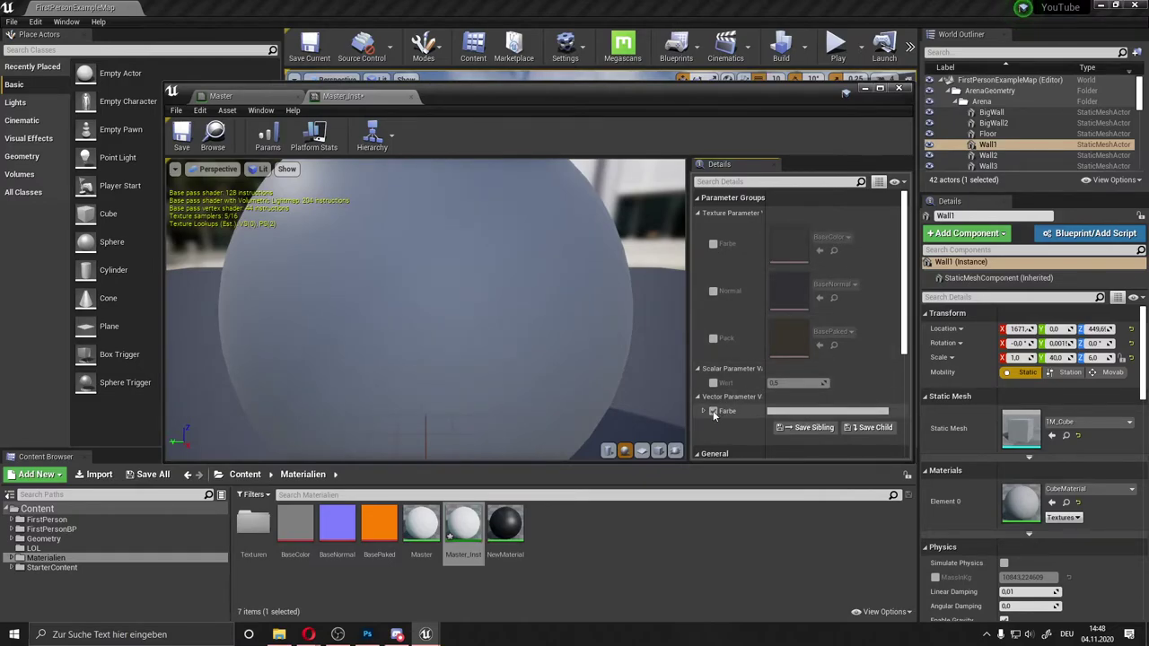
left_click(788, 411)
mouse_move(863, 374)
left_mouse_down()
mouse_move(851, 390)
mouse_move(895, 419)
mouse_move(892, 430)
left_mouse_up()
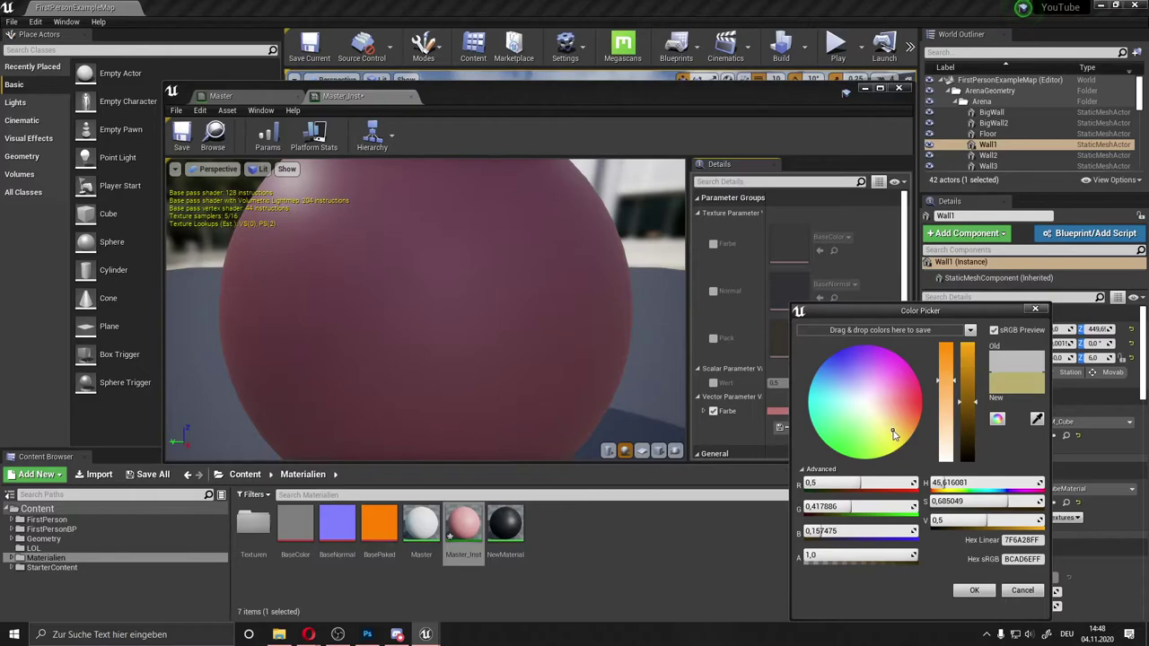
left_click_drag(971, 401, 977, 382)
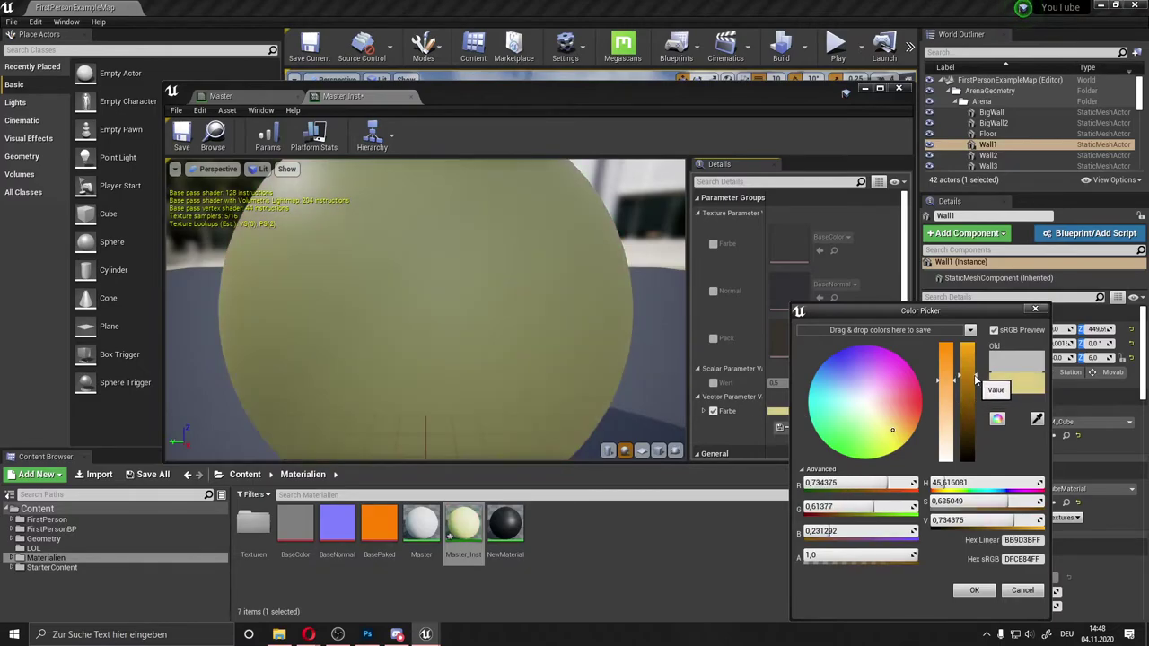
left_click(969, 429)
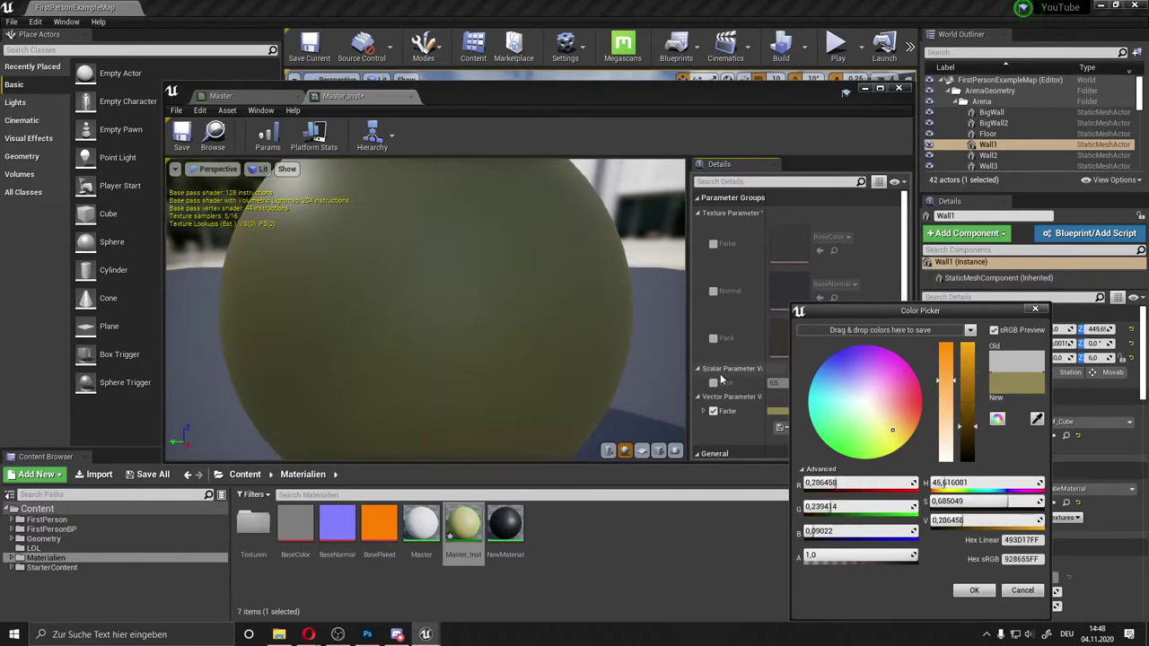
left_click(970, 386)
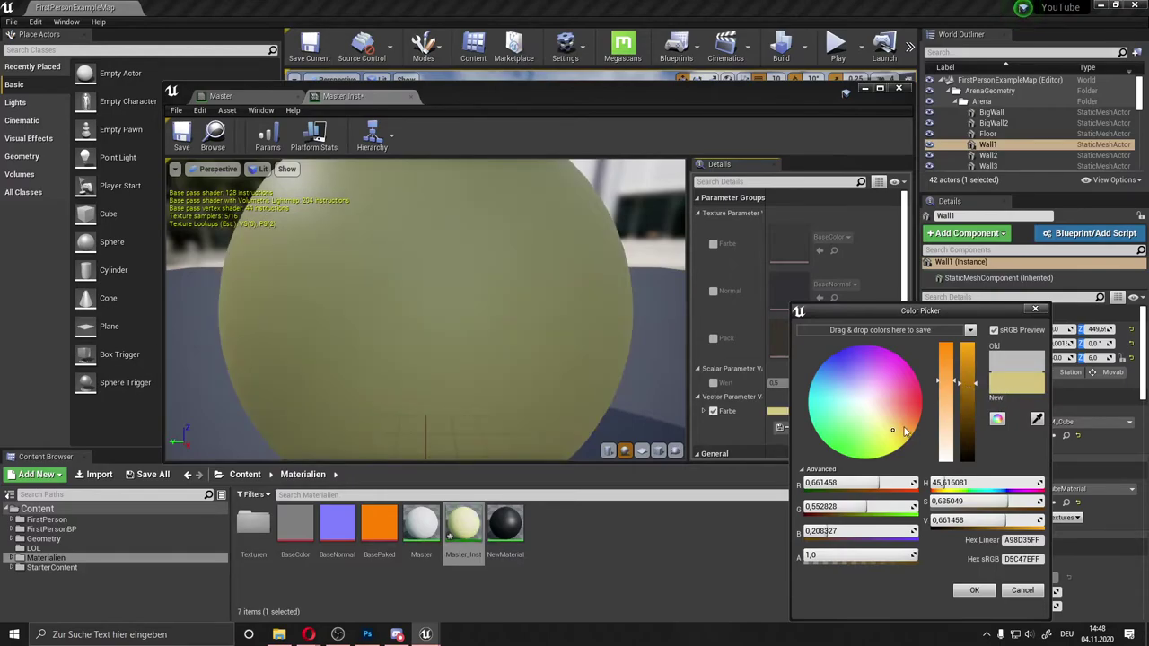
left_click_drag(904, 430, 897, 417)
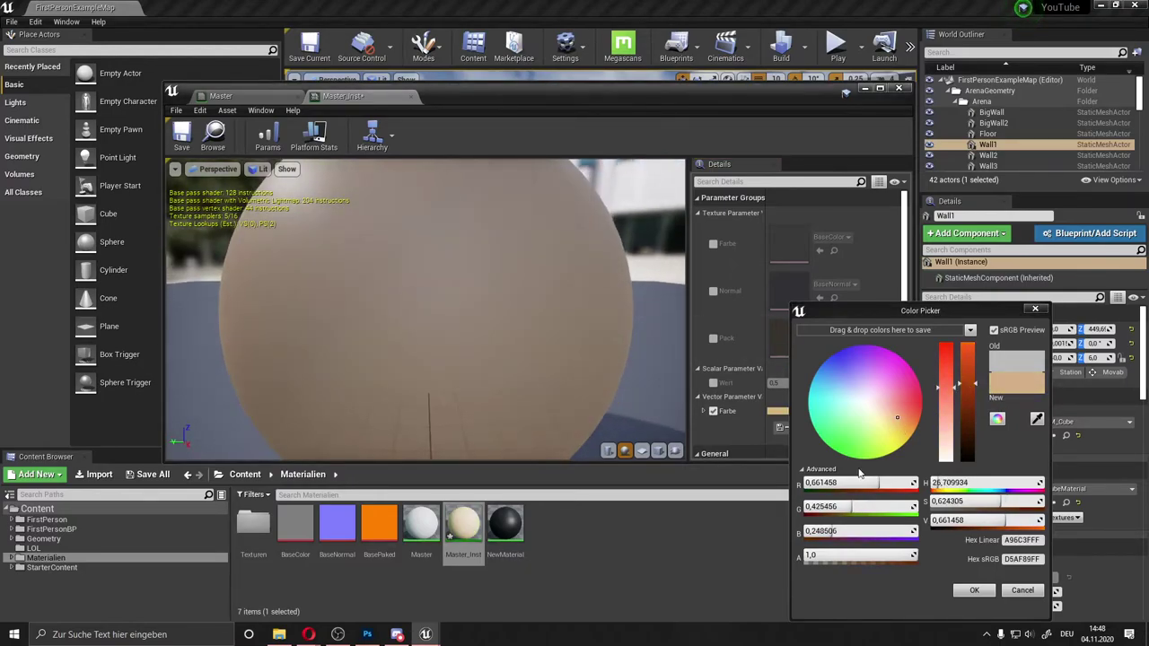
left_click(970, 590)
Override the Normal parameter with T_CobbleStone_Rough_N from StarterContent Textures
left_click(713, 291)
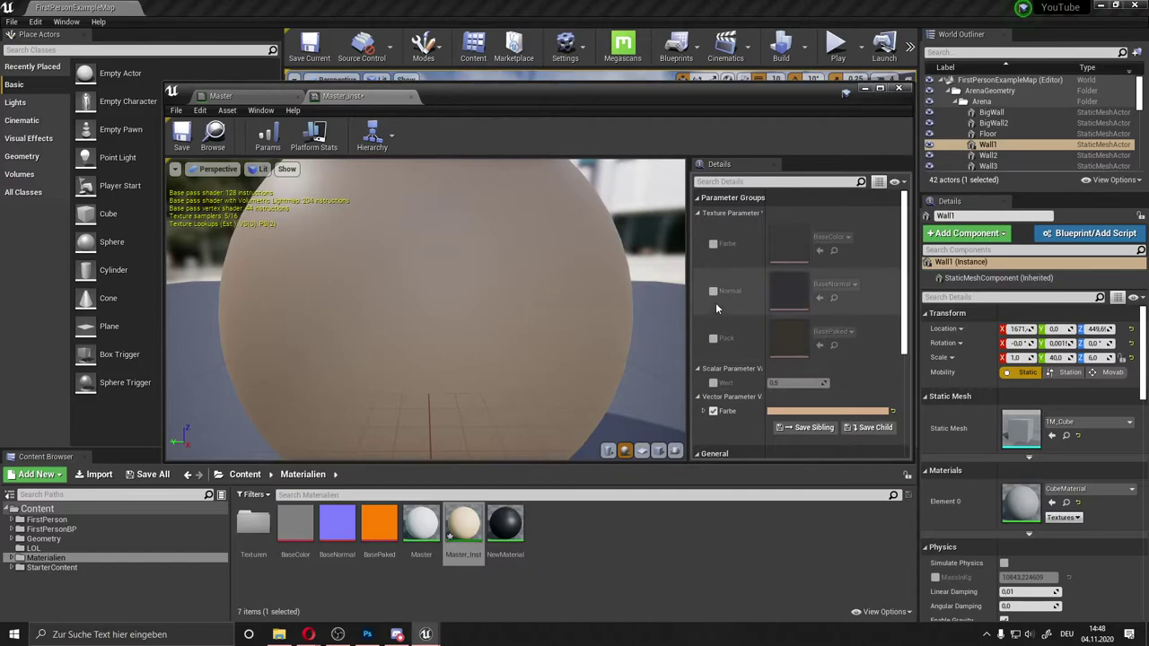
left_click(561, 556)
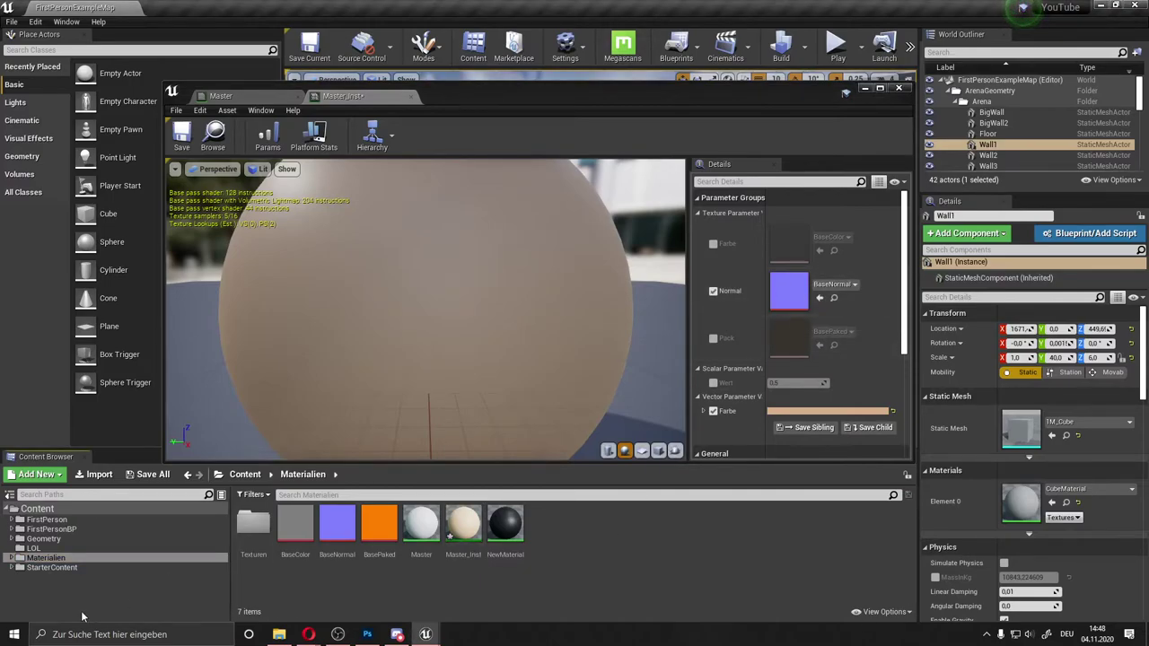
left_click(14, 569)
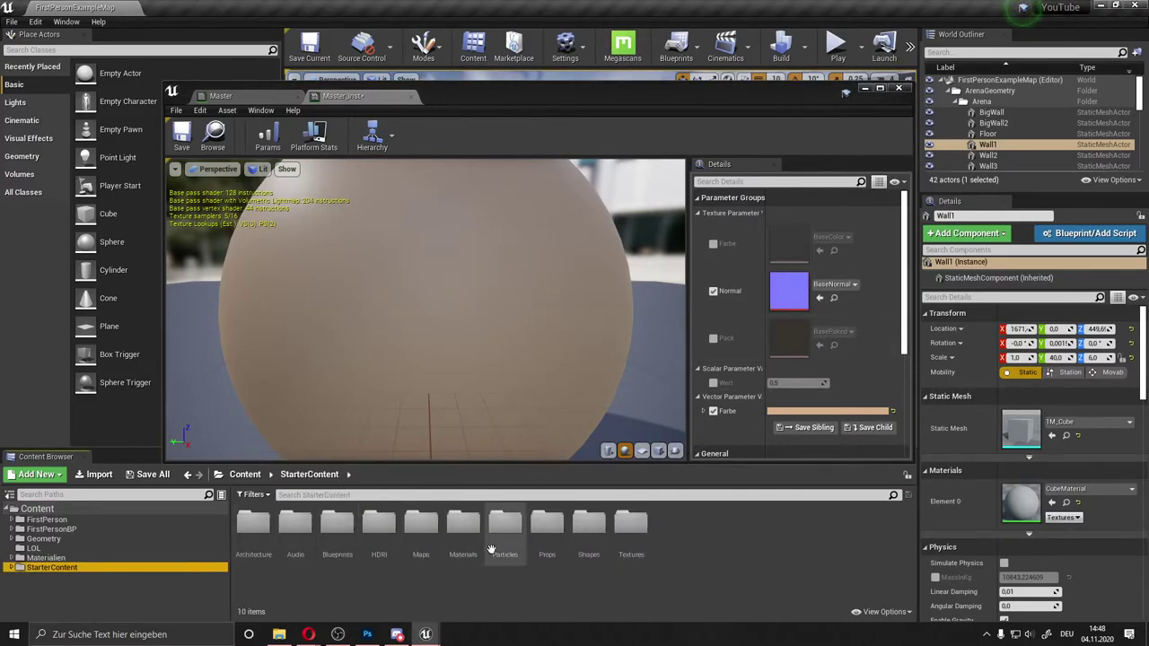
double_click(631, 522)
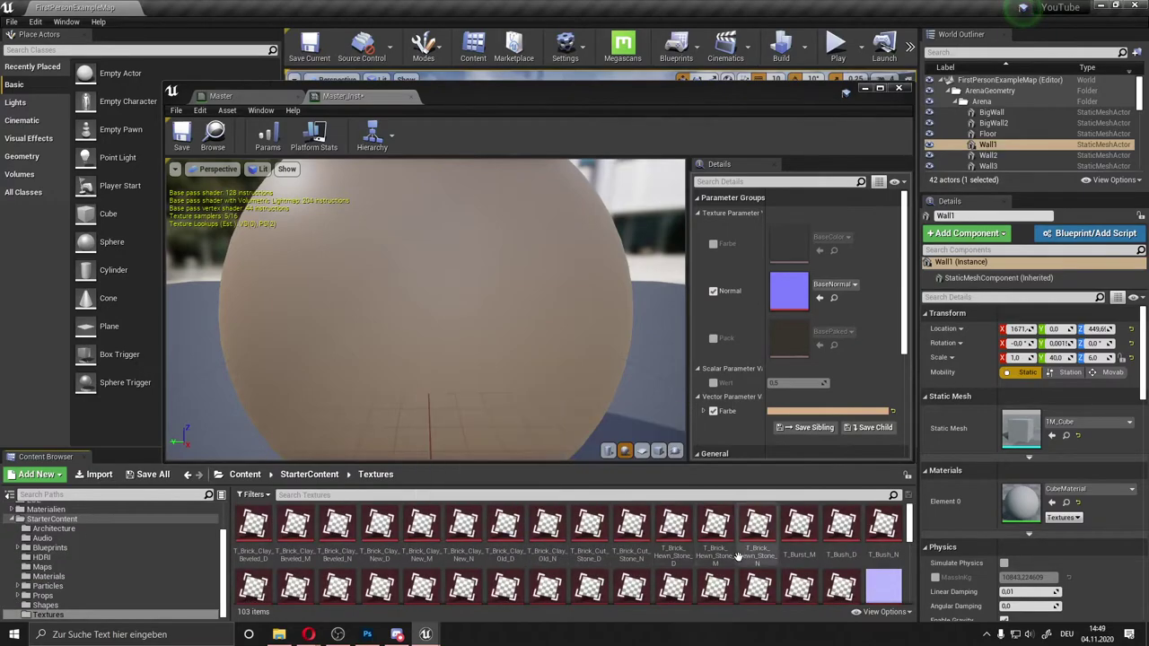
scroll(742, 566, "down", 1)
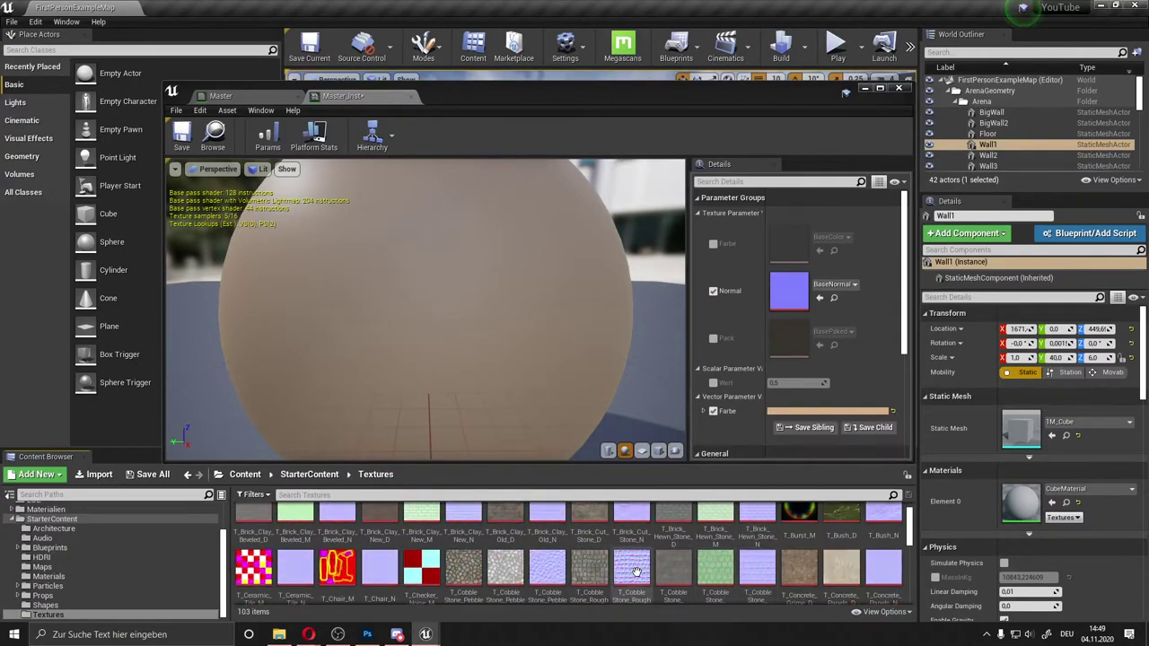
scroll(700, 567, "up", 1)
left_click_drag(631, 584, 790, 296)
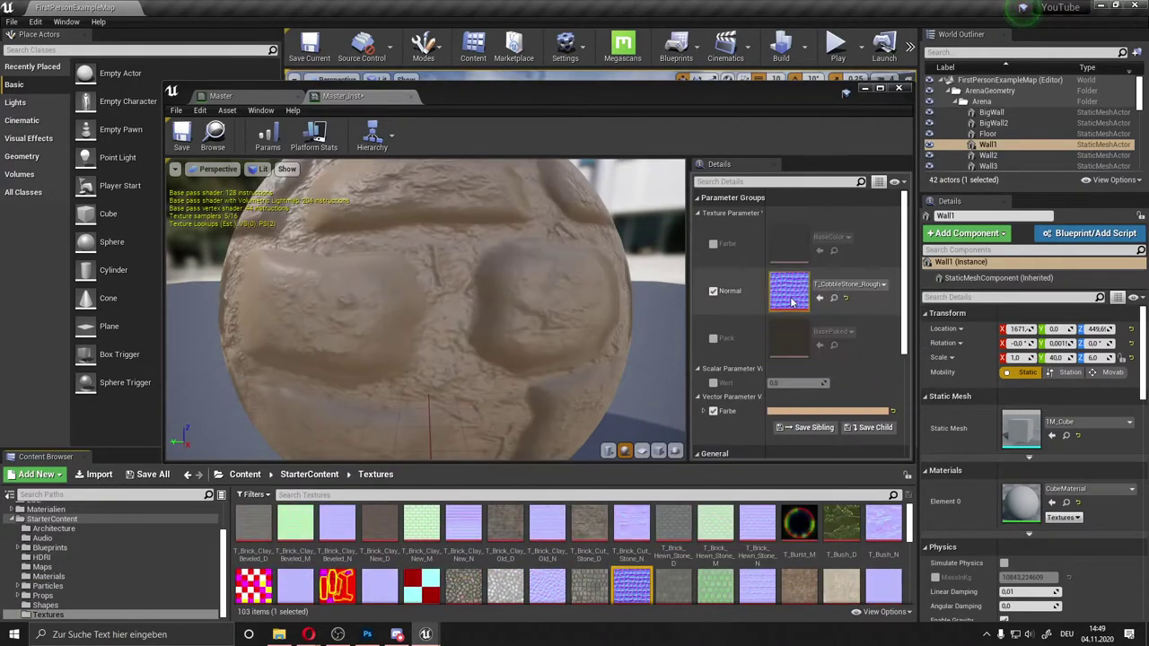
scroll(489, 304, "down", 5)
left_click_drag(488, 304, 641, 251)
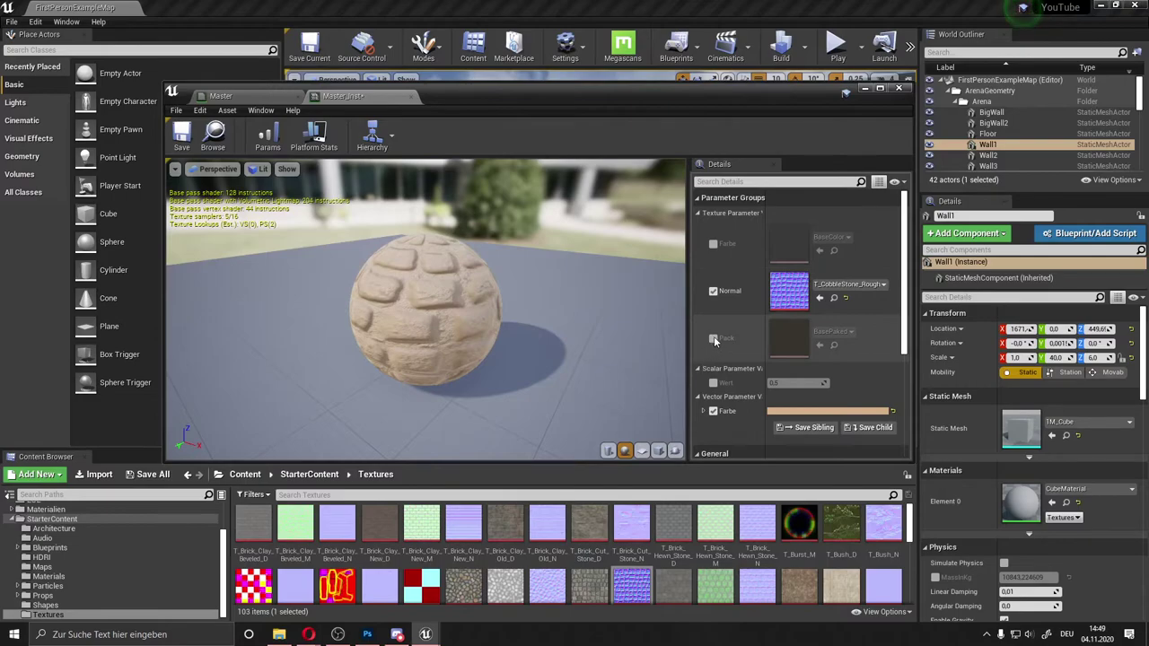
Enable the Pack texture override and open the Materialien > Texturen folder
left_click(713, 339)
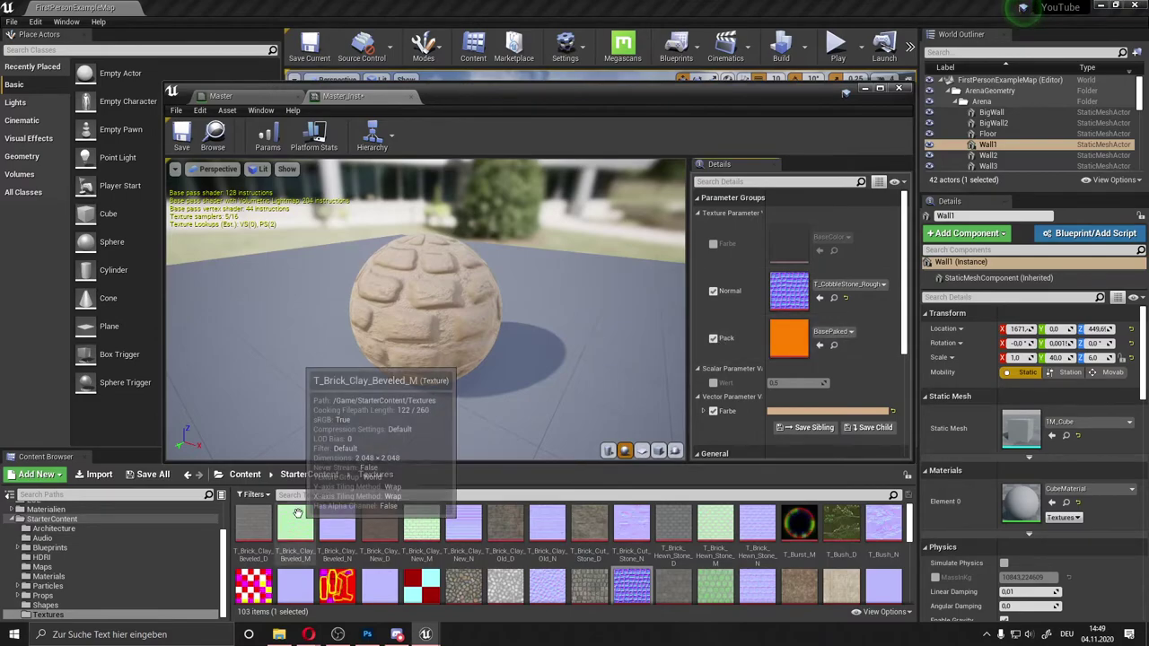
scroll(314, 571, "down", 1)
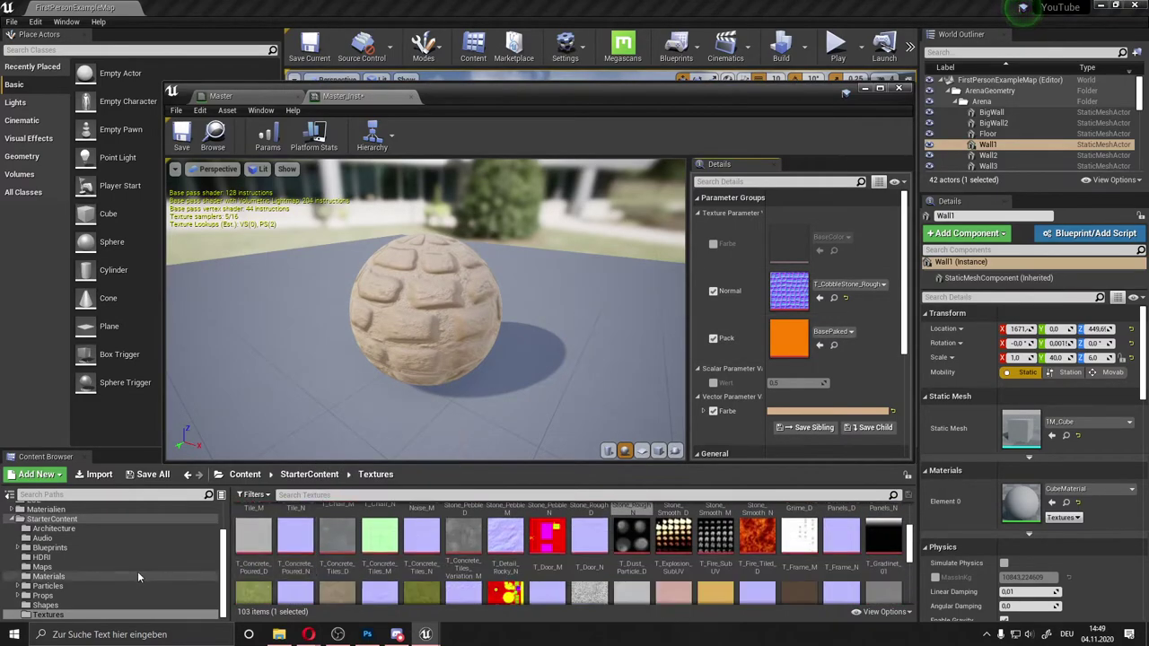
scroll(137, 571, "up", 3)
left_click(65, 558)
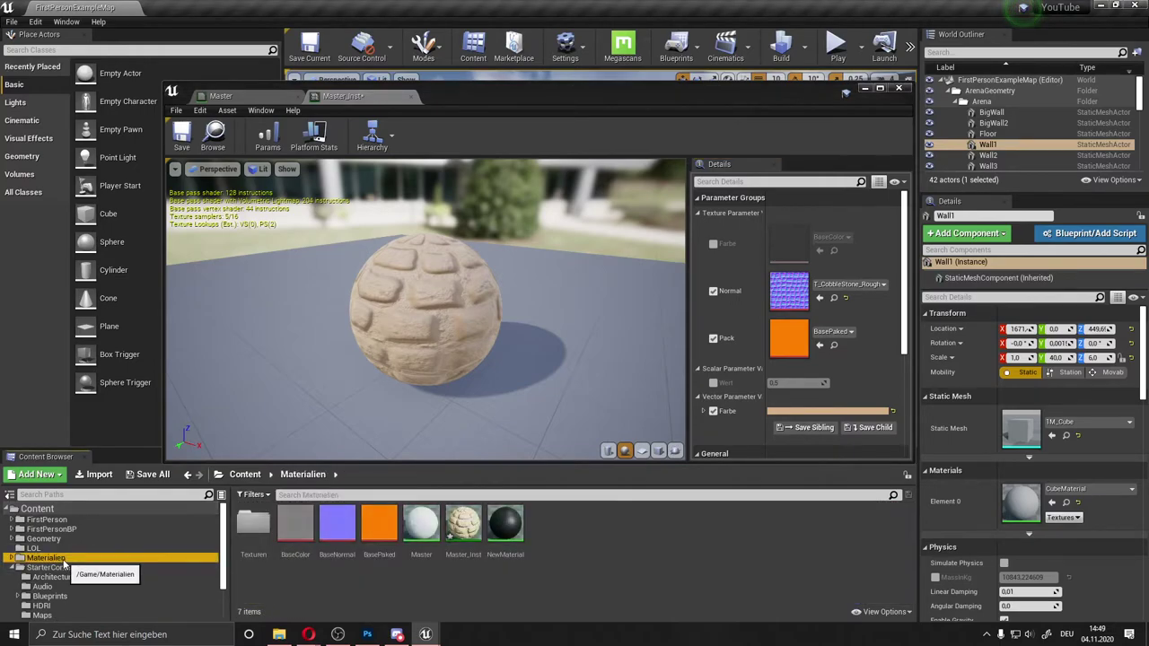
double_click(251, 527)
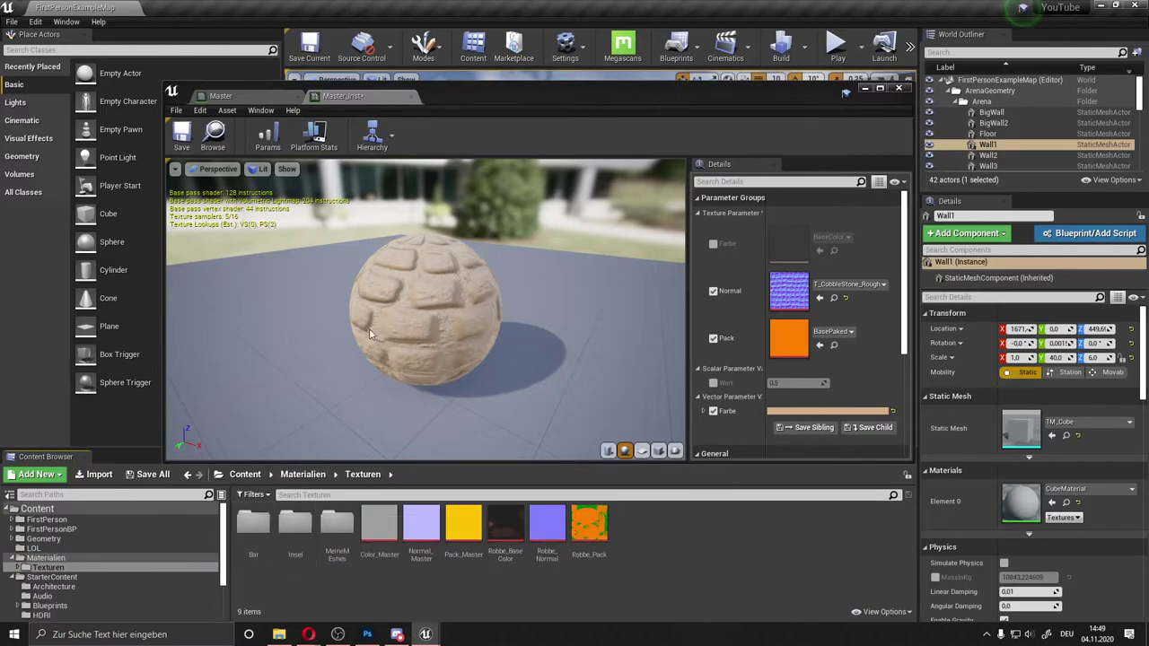
Disable the Pack override and set Wert to 0.8 for a matte cobblestone sphere
left_click_drag(422, 305, 539, 314)
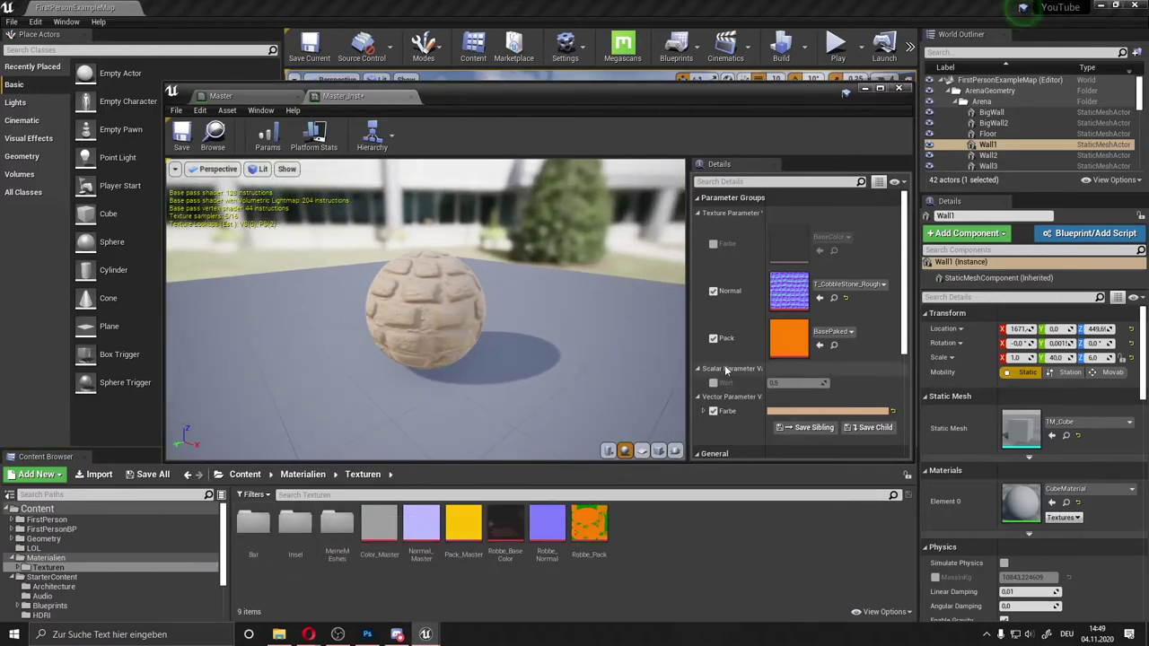
left_click(715, 339)
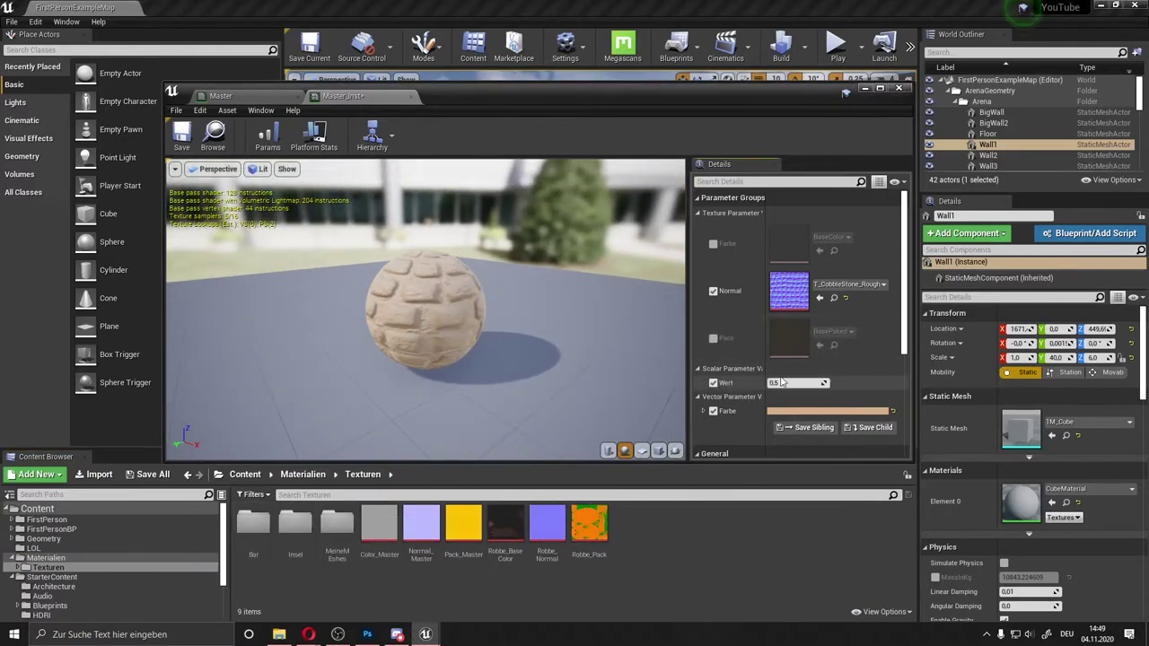
left_click_drag(794, 382, 772, 382)
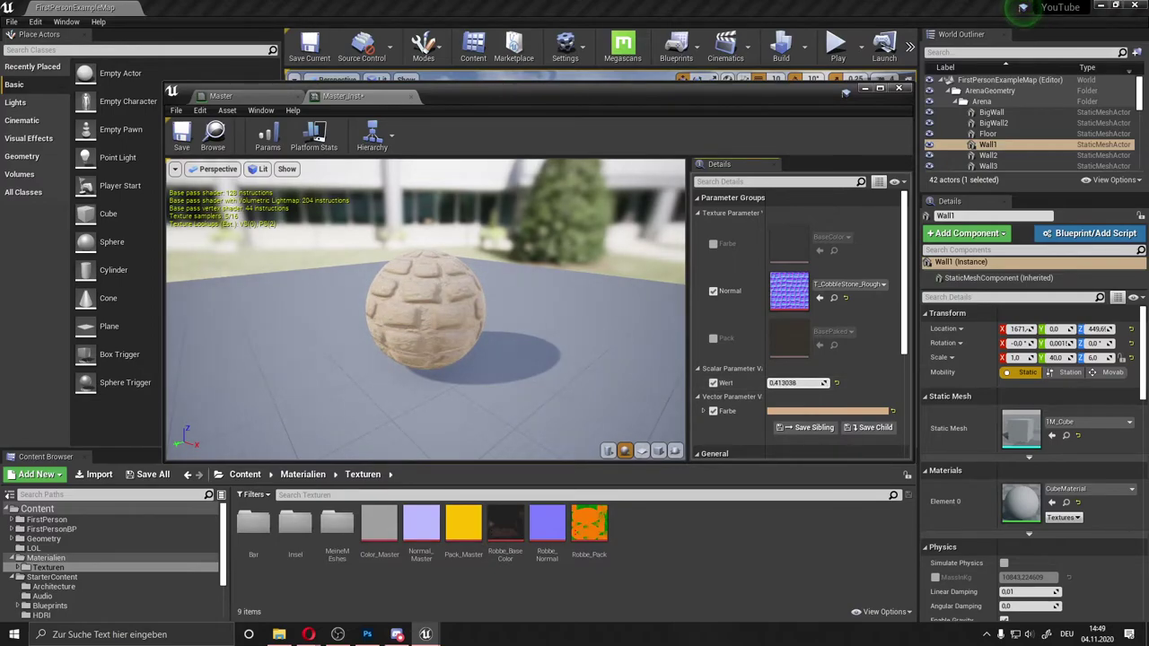
scroll(472, 345, "up", 5)
scroll(578, 375, "down", 2)
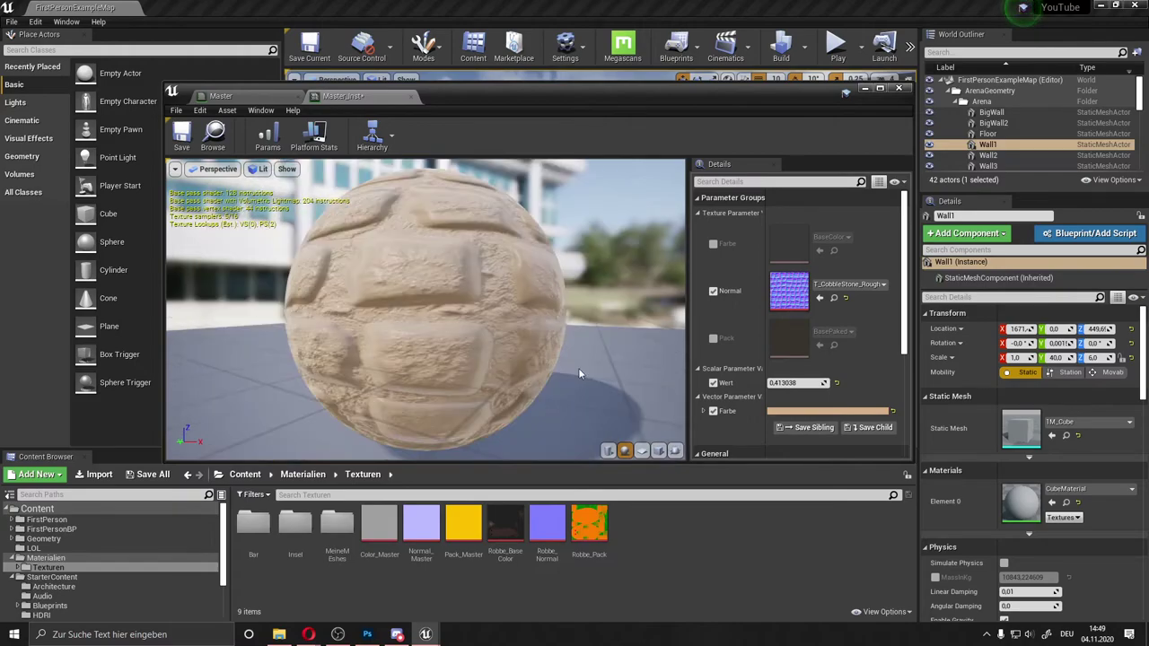
mouse_move(778, 383)
left_mouse_down()
mouse_move(803, 383)
mouse_move(772, 382)
left_mouse_up()
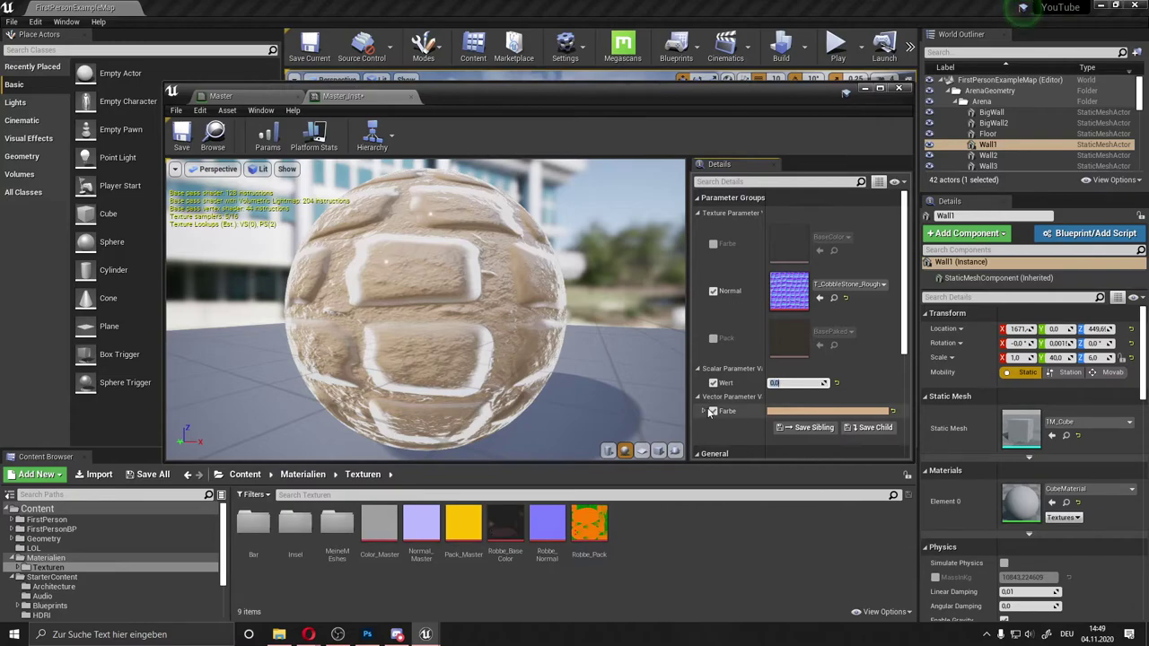
type("8")
key("Return")
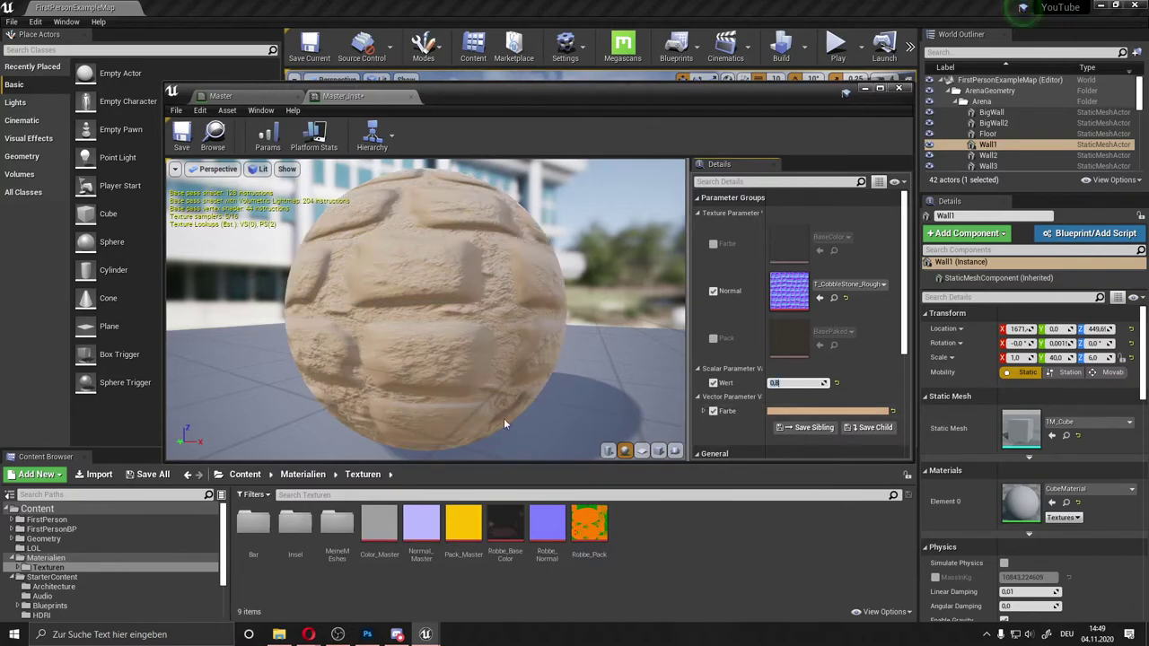
mouse_move(610, 377)
left_mouse_down()
mouse_move(503, 341)
mouse_move(521, 268)
left_mouse_up()
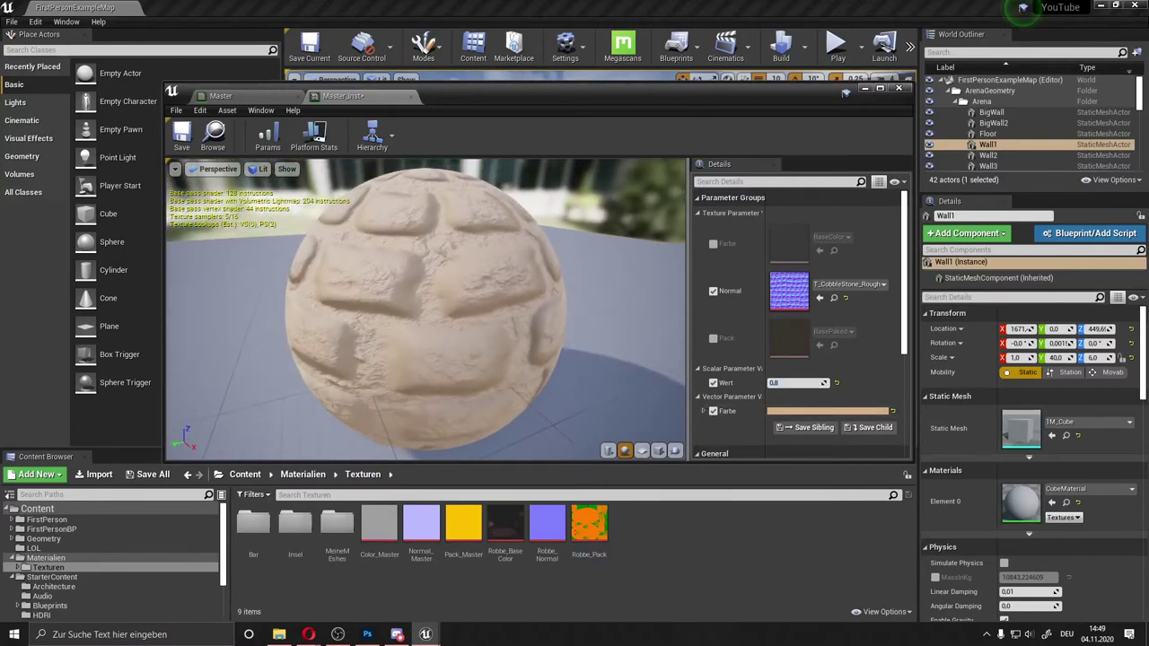
scroll(522, 268, "down", 3)
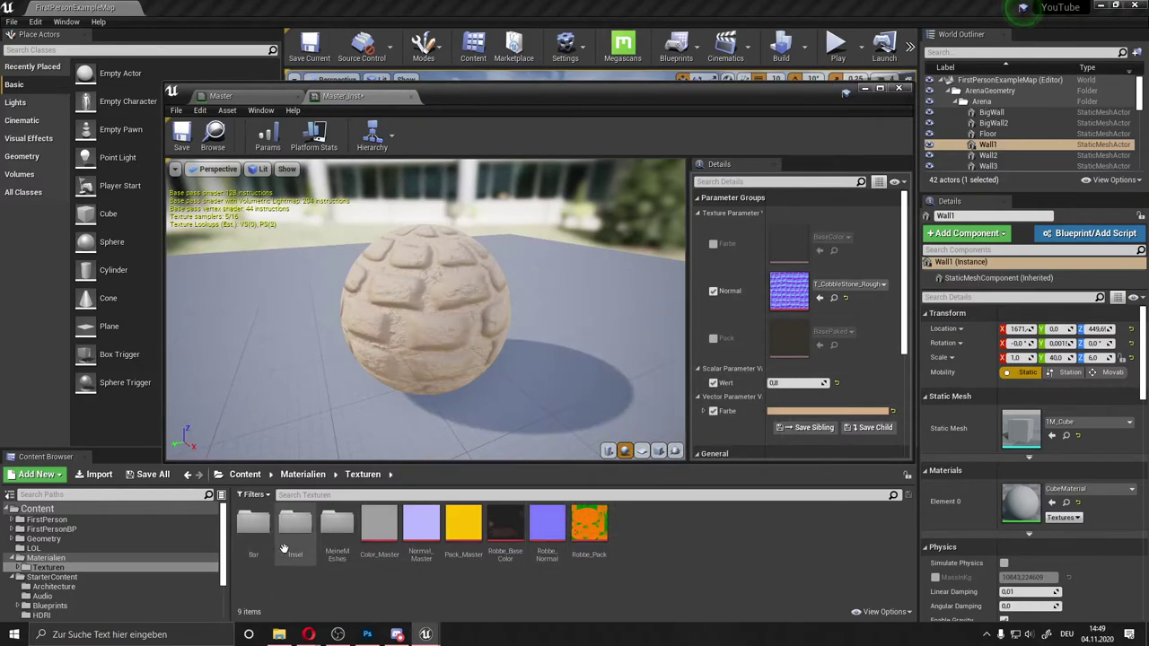
In Master, wire Farbe's RGB into Base Color, delete the unused white texture node, and save
left_click(221, 96)
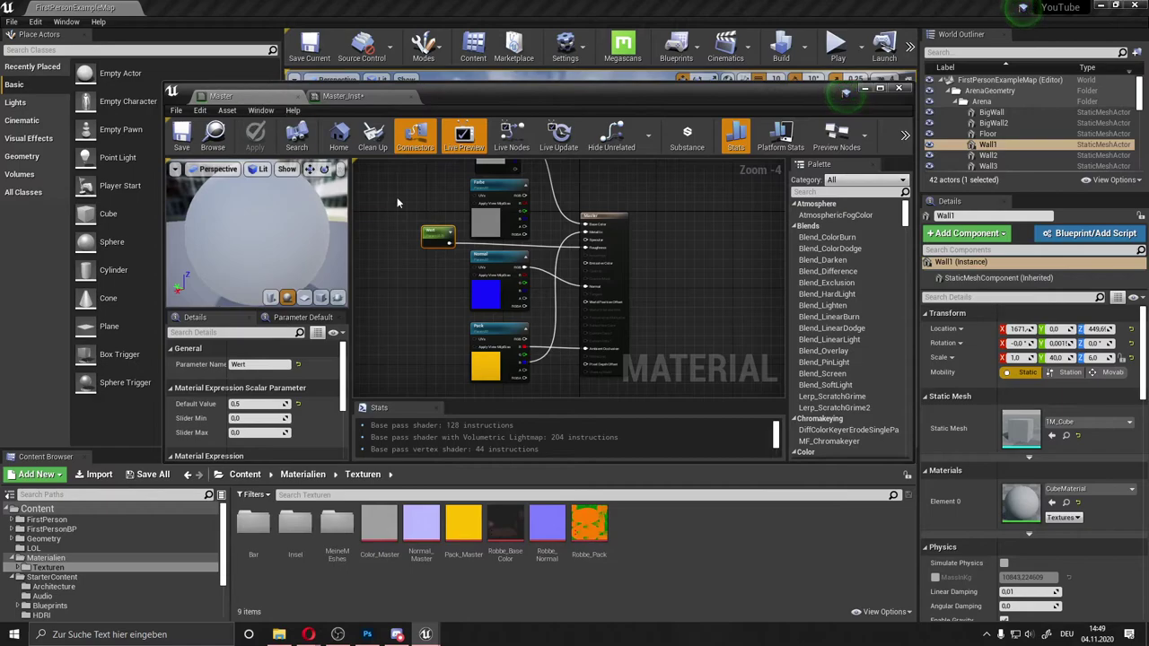
scroll(449, 234, "up", 1)
scroll(501, 266, "up", 2)
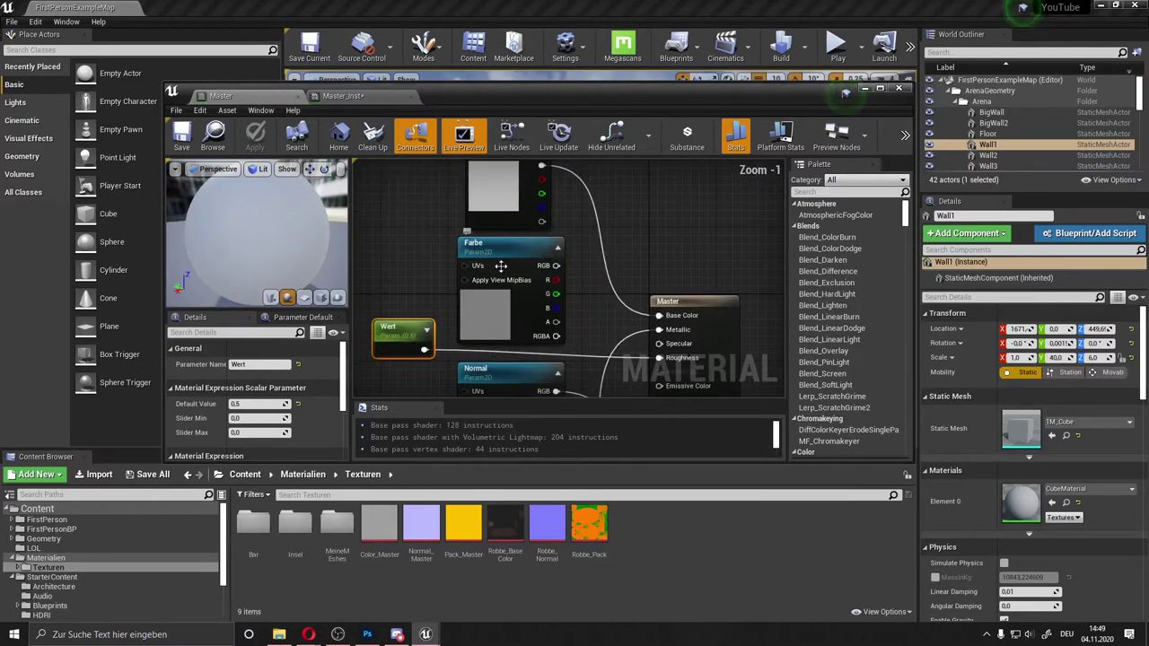
left_click_drag(557, 266, 659, 315)
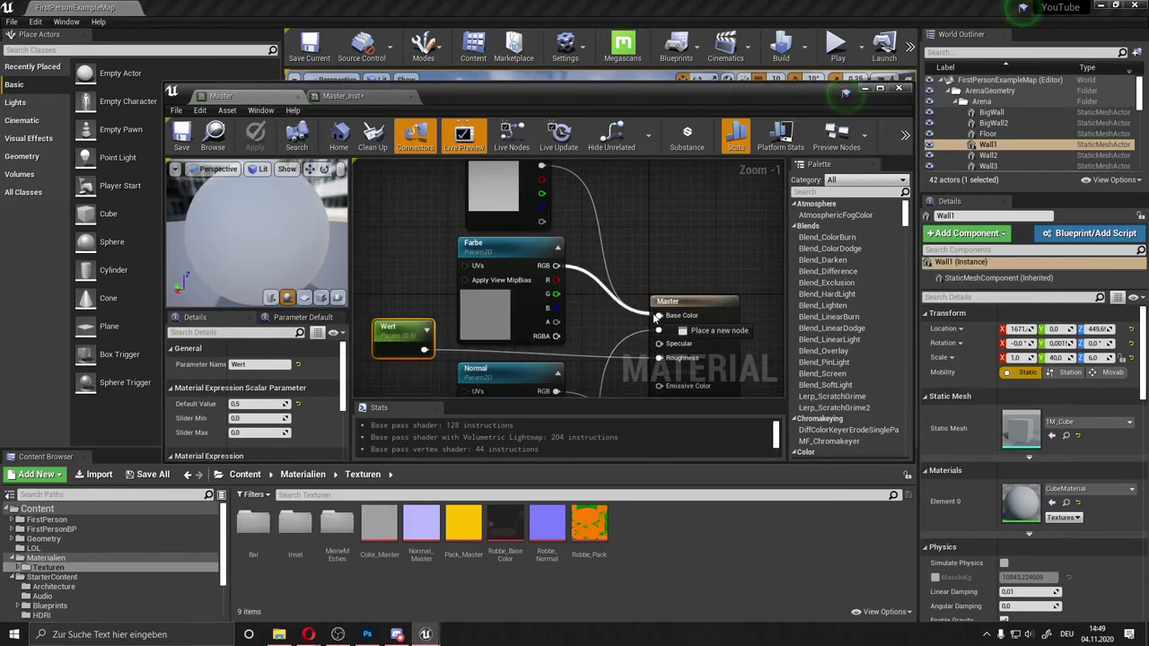
left_click(492, 190)
key("Delete")
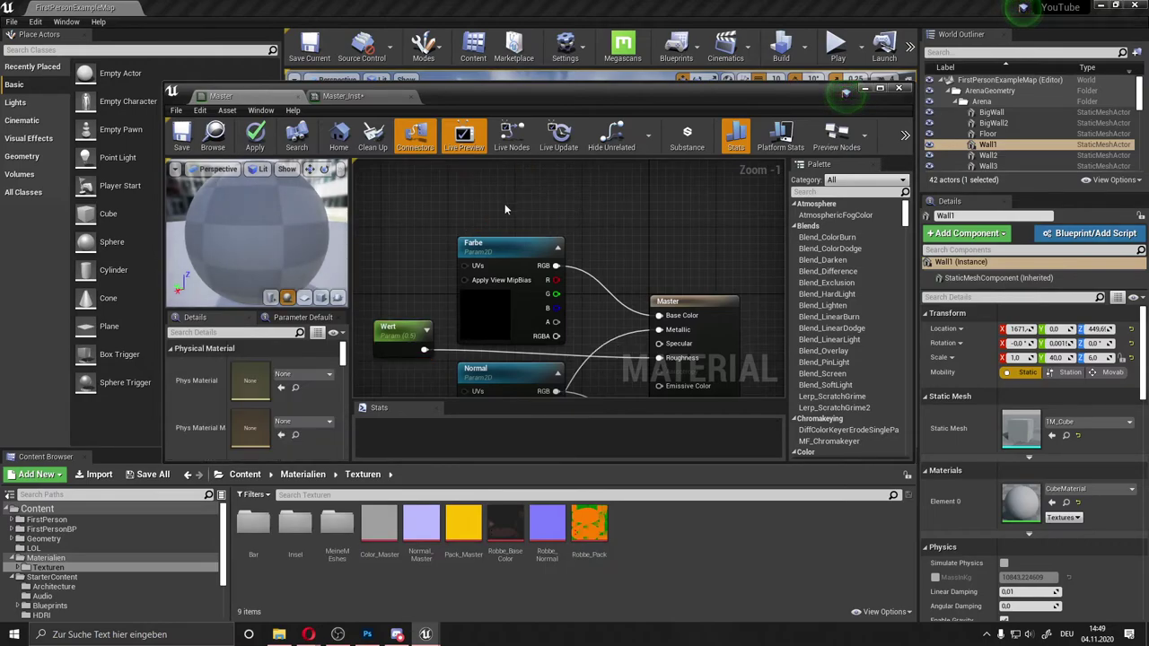
left_click(181, 135)
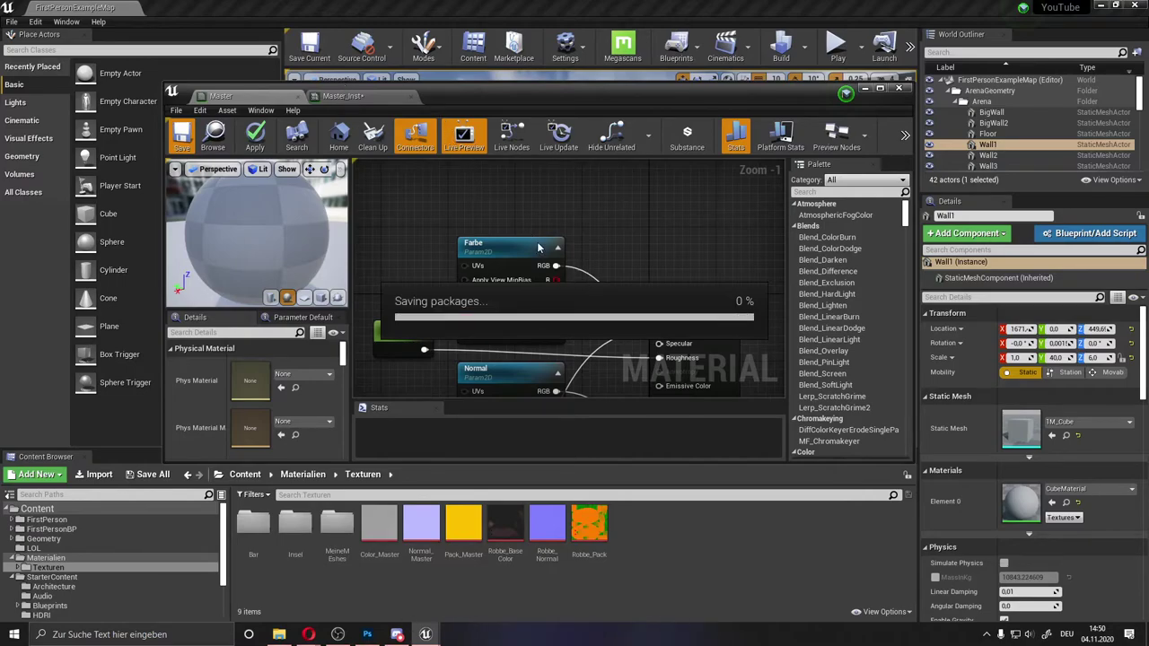
left_click(343, 95)
Assign T_CobbleStone_Rough_D from StarterContent Textures to Master_Inst's Farbe slot
scroll(818, 361, "down", 2)
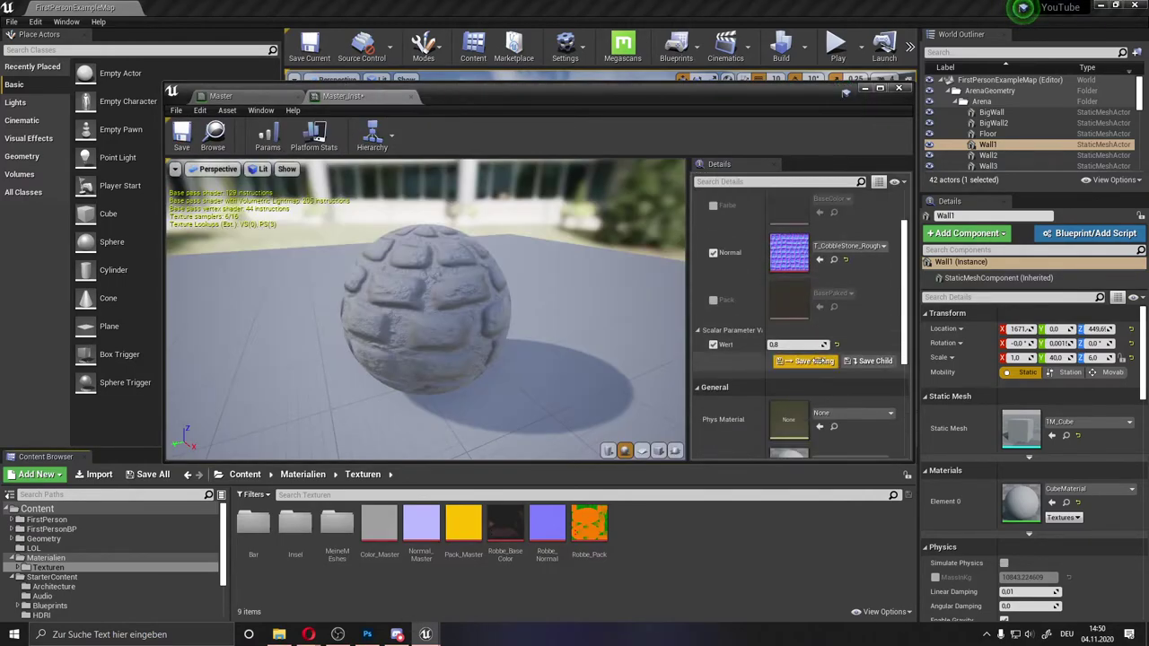
scroll(676, 269, "up", 3)
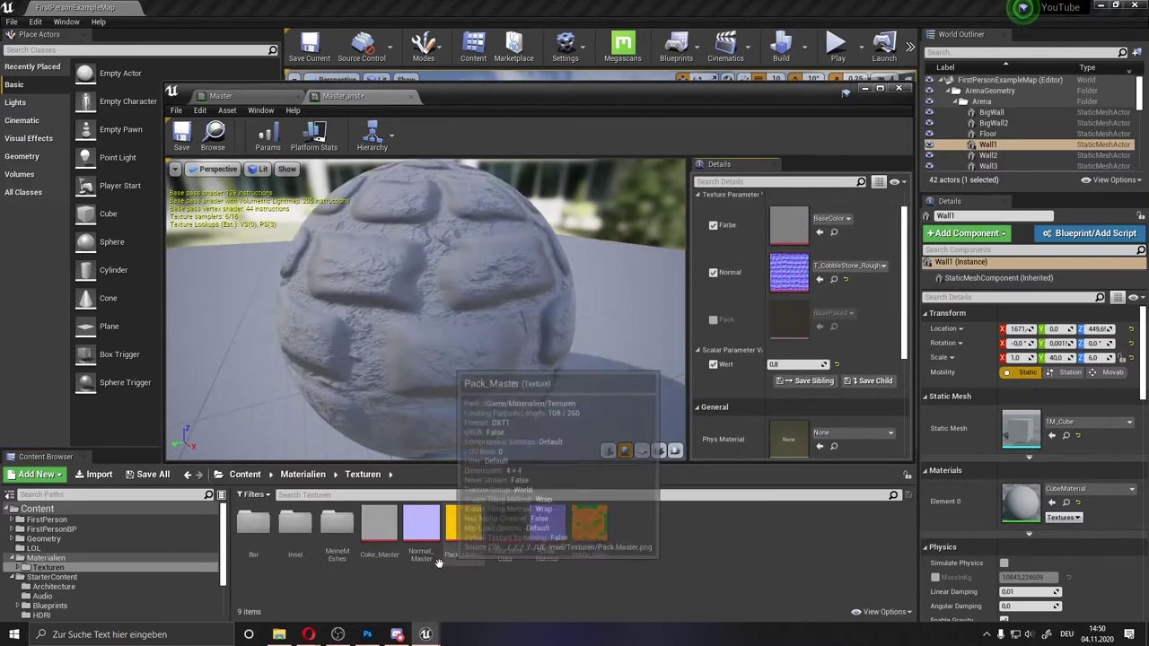
left_click(74, 577)
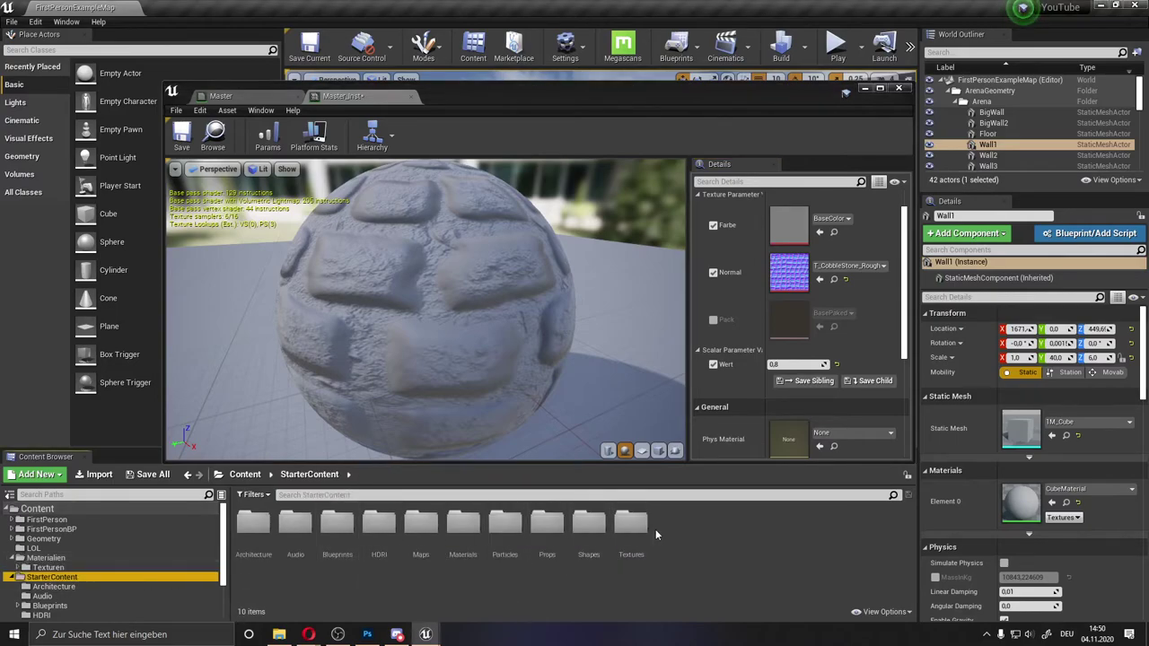
double_click(633, 529)
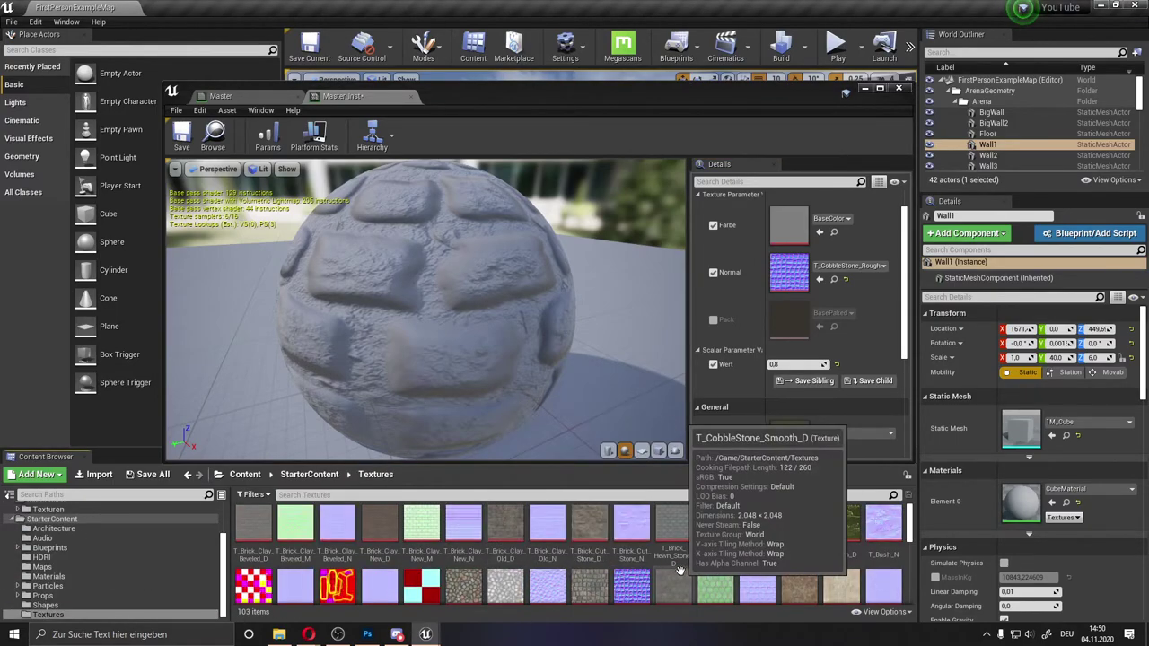
scroll(625, 573, "down", 1)
left_click_drag(589, 574, 796, 238)
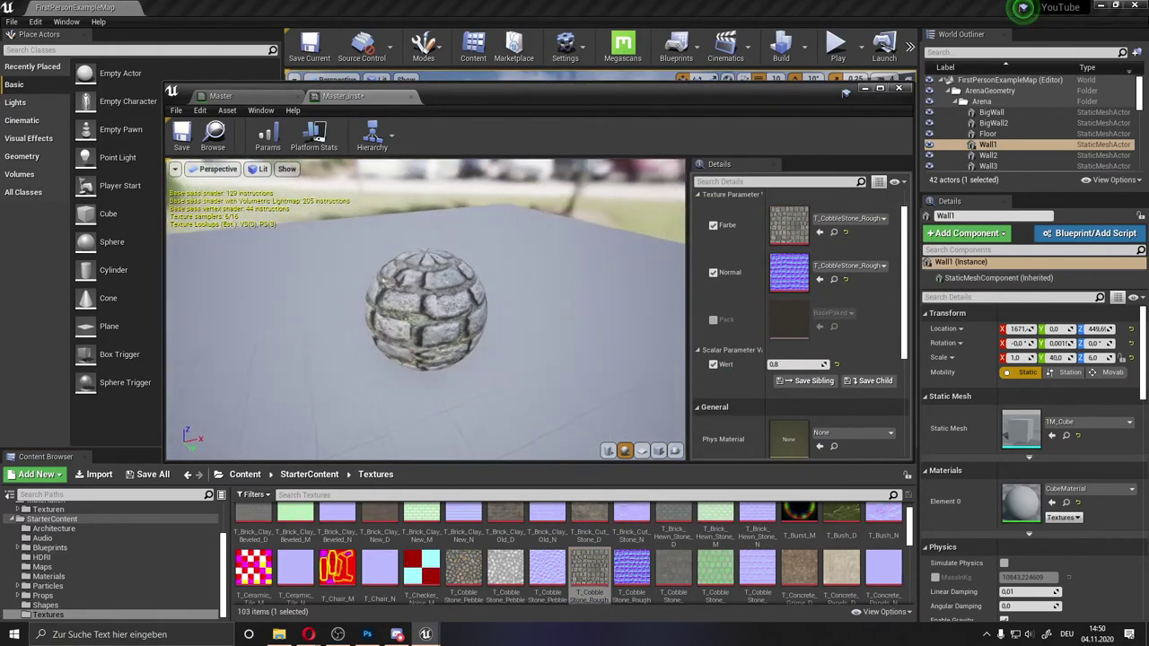
left_click_drag(437, 355, 437, 356)
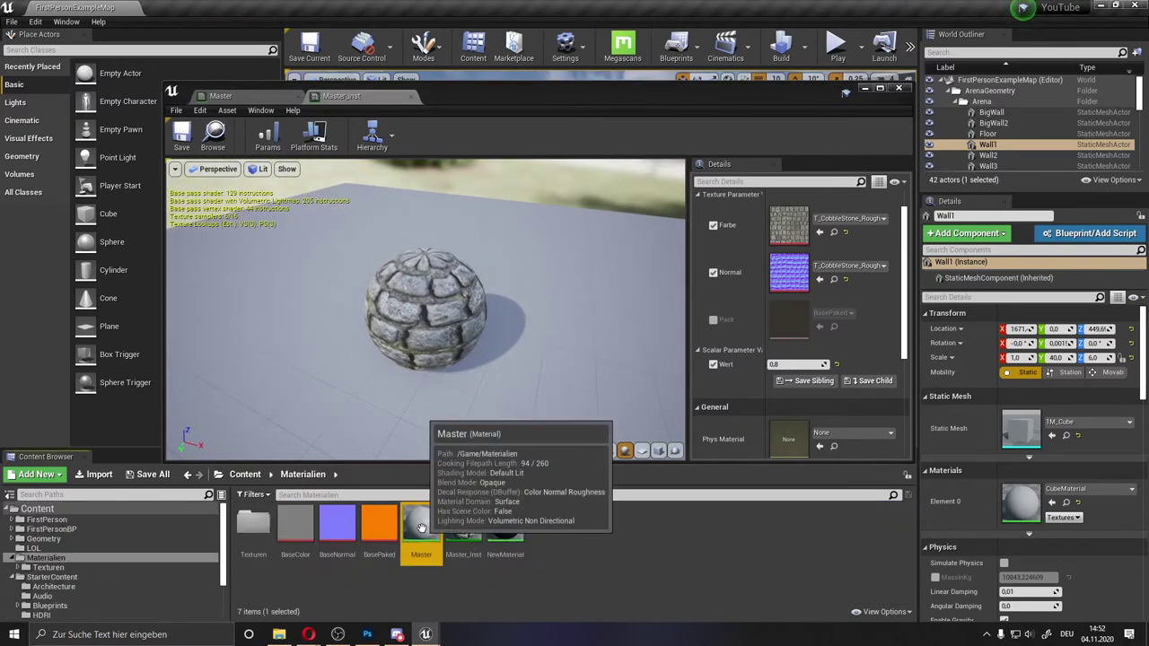
Create a new instance of Master, Master_Inst1, and open it for editing
right_click(422, 528)
left_click(481, 265)
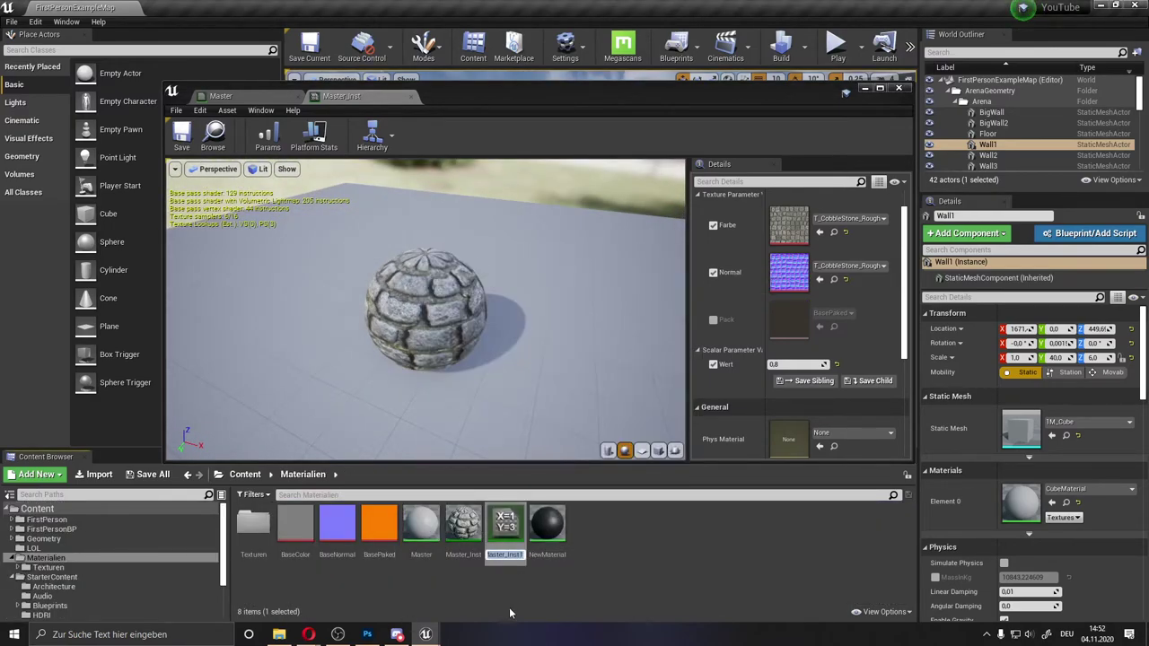
double_click(502, 529)
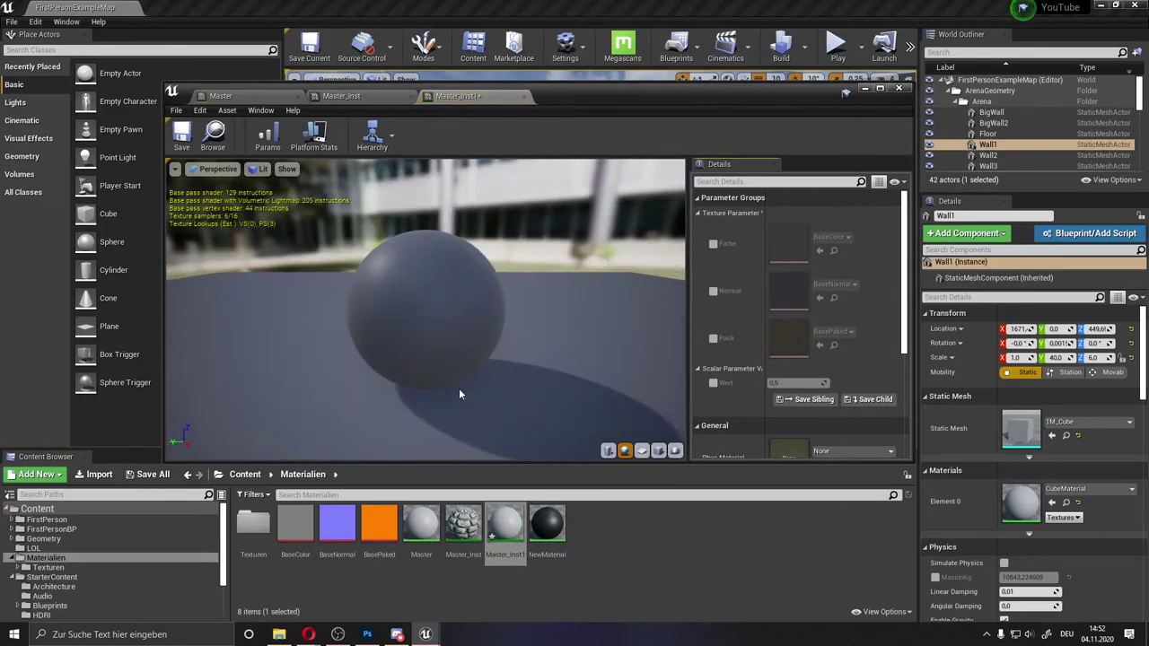
Set Farbe to T_Wood_Walnut_D and Normal to T_Wood_Walnut_N, then save the instance
scroll(84, 608, "down", 3)
left_click(53, 615)
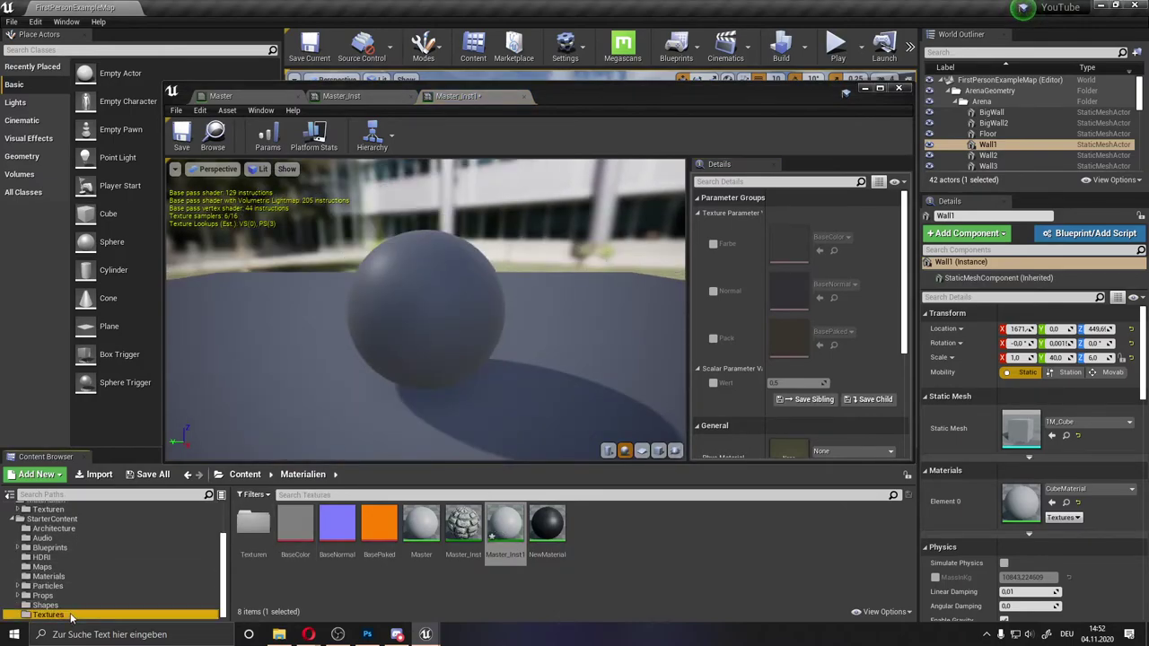
scroll(377, 559, "down", 2)
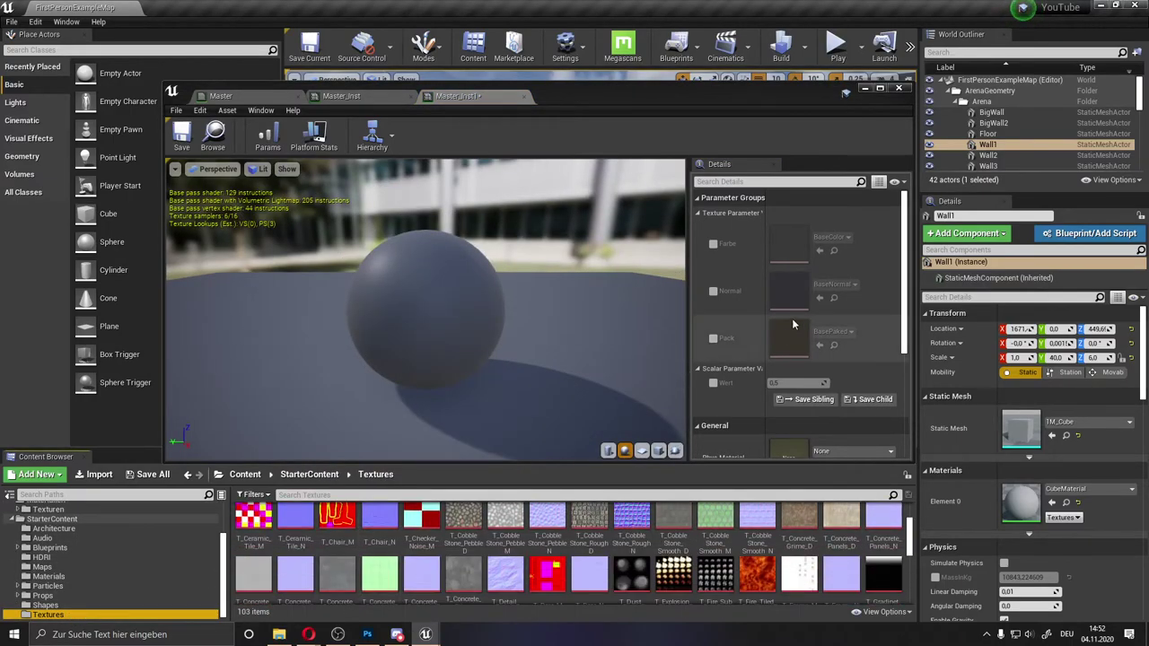
scroll(538, 588, "down", 3)
scroll(538, 588, "down", 3)
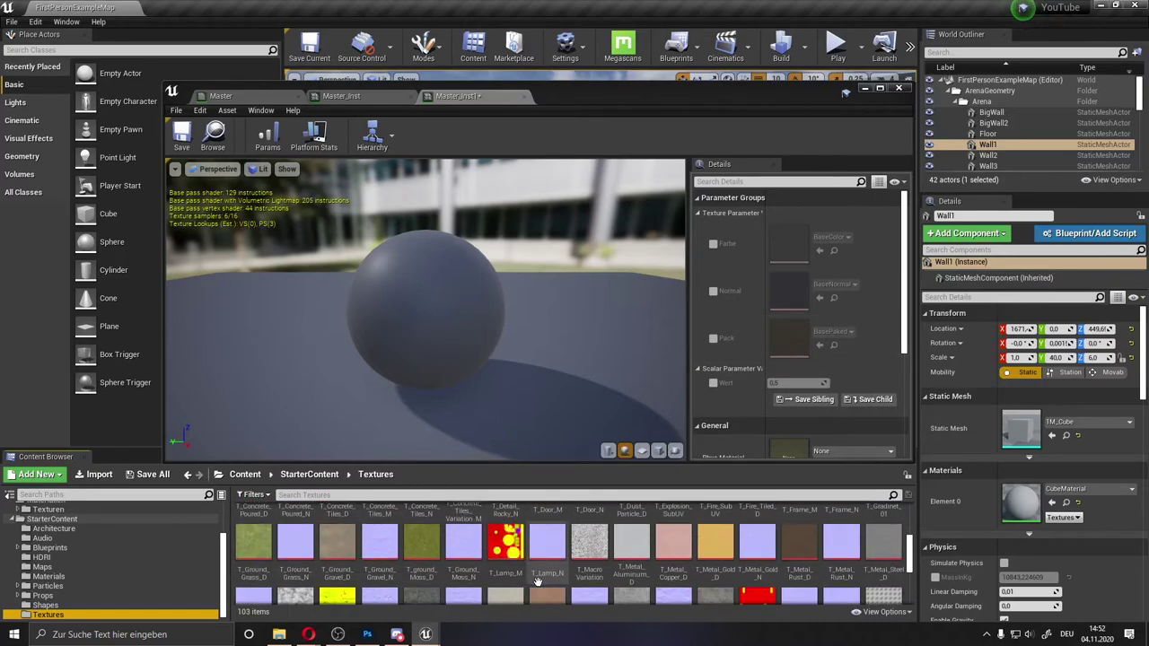
scroll(538, 588, "down", 3)
left_click_drag(505, 564, 711, 290)
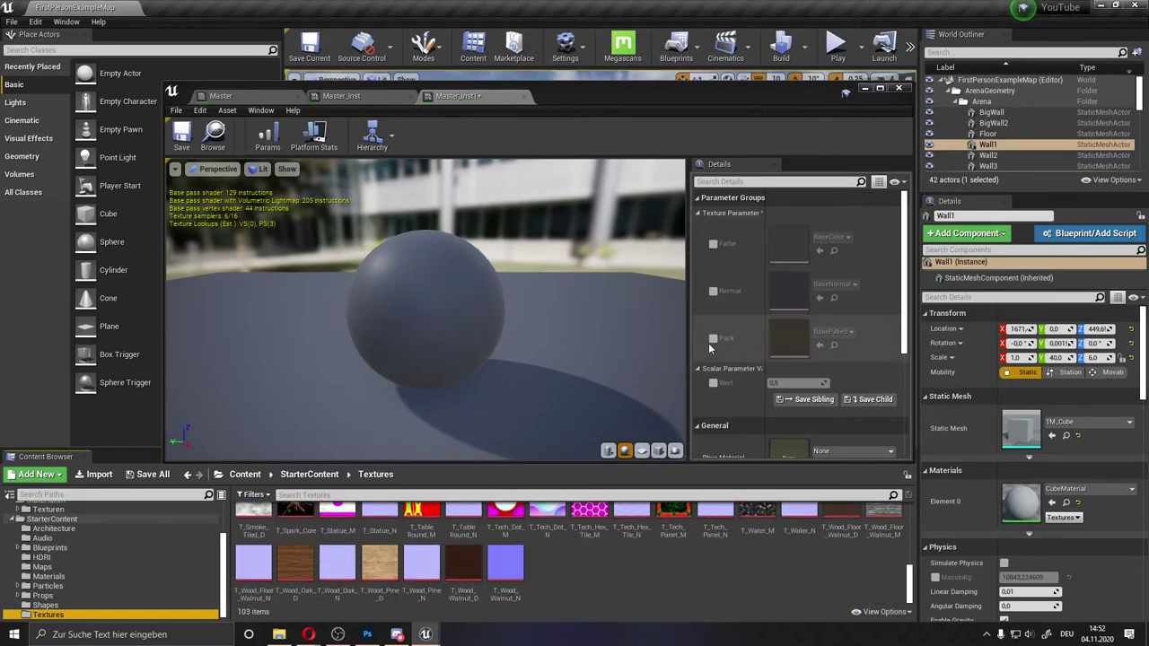
left_click(713, 243)
left_click_drag(463, 565, 785, 254)
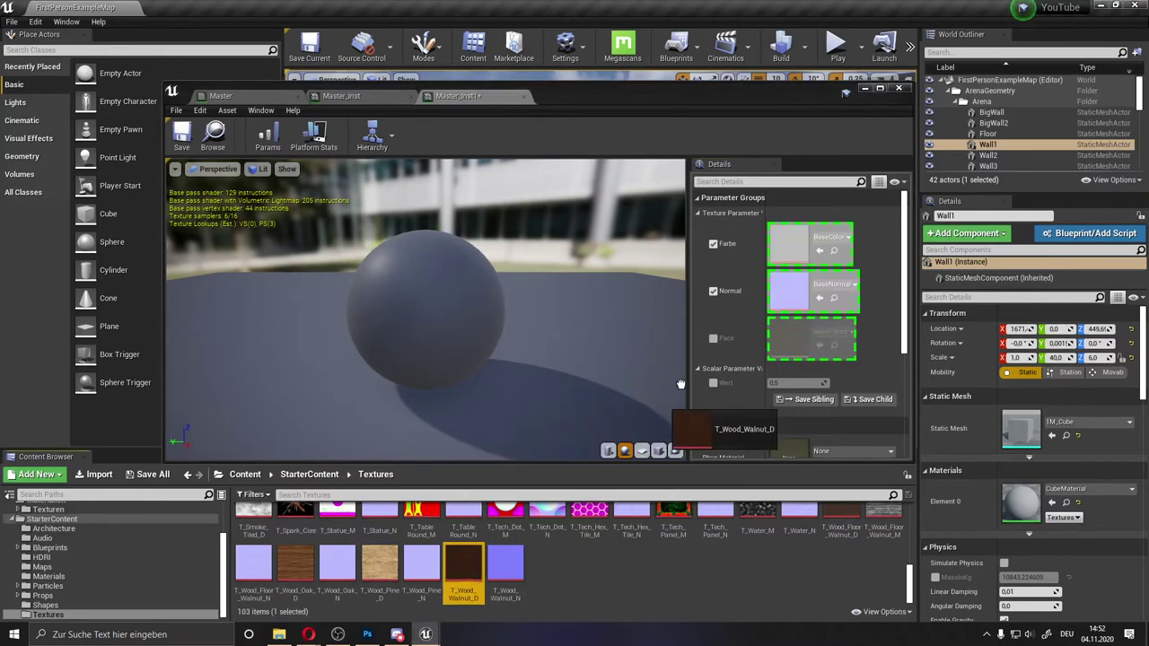
left_click_drag(505, 566, 798, 294)
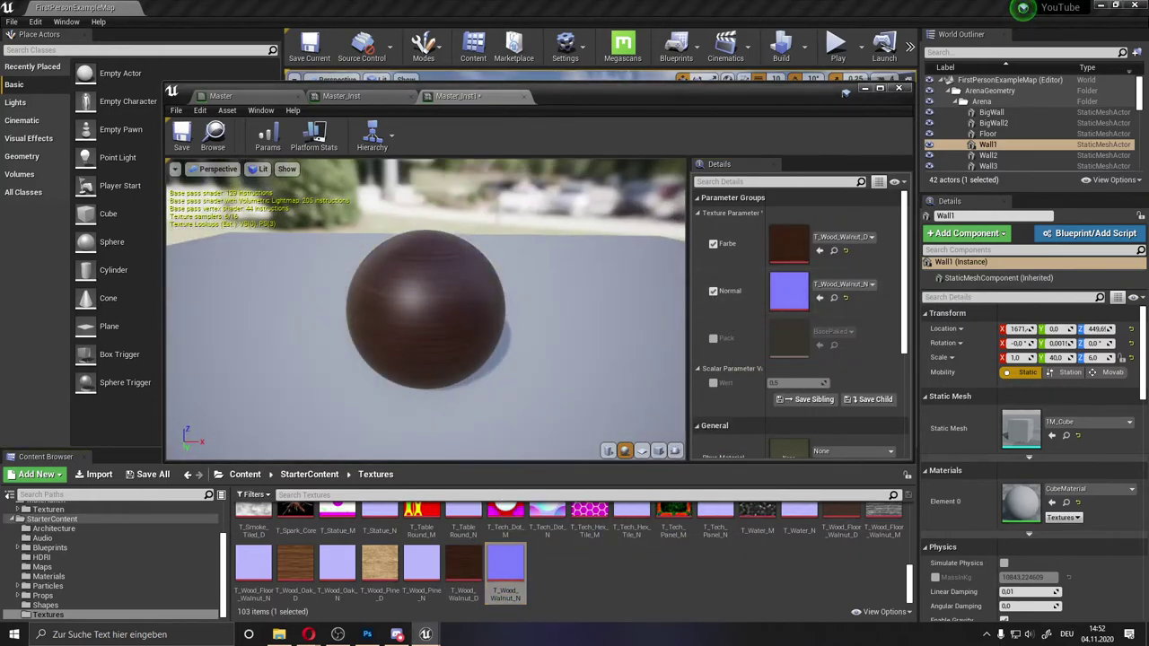
left_click_drag(278, 179, 278, 233)
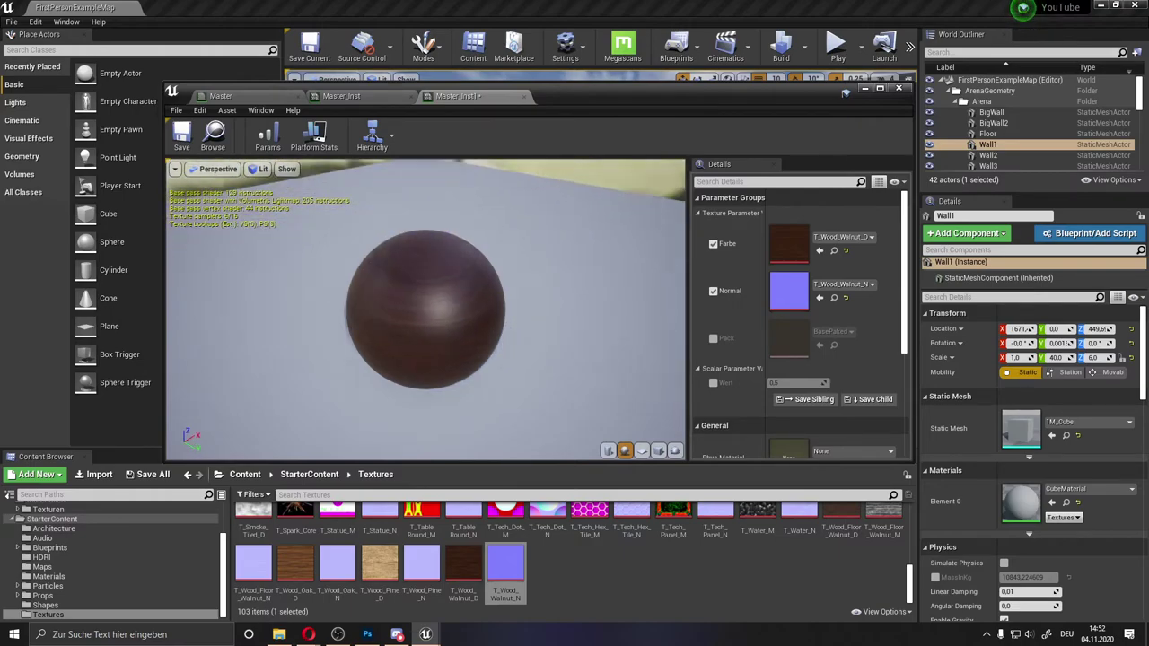
left_click(194, 149)
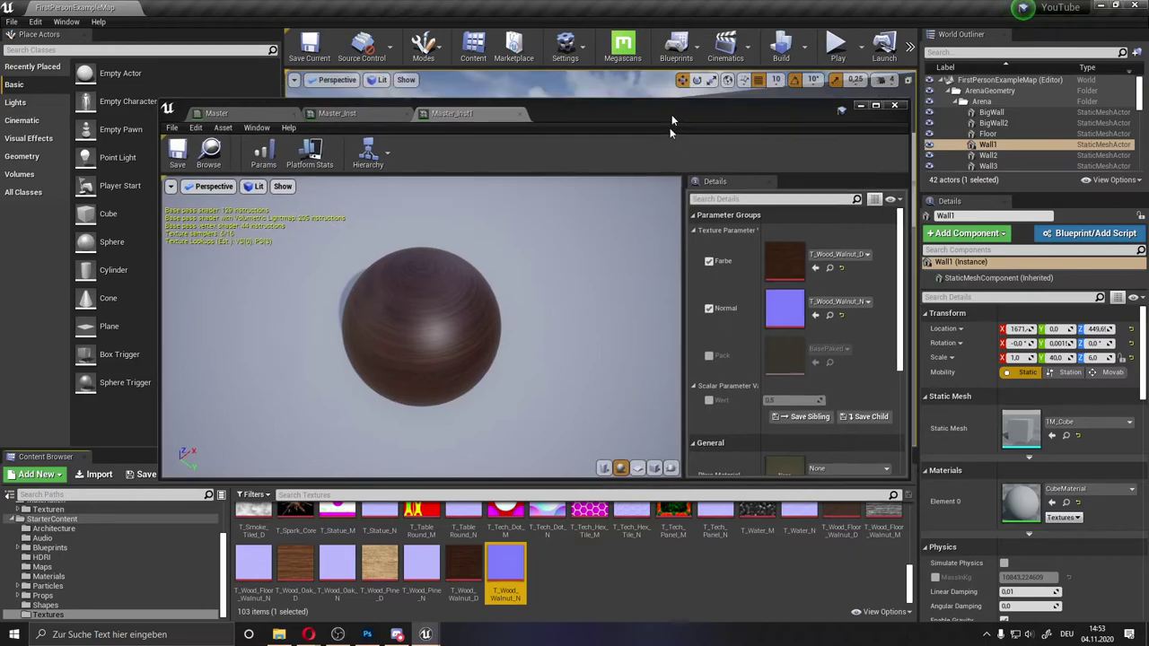
Drag Master_Inst1 onto the floor and Master_Inst onto Wall1 in the viewport
left_click_drag(659, 97, 599, 348)
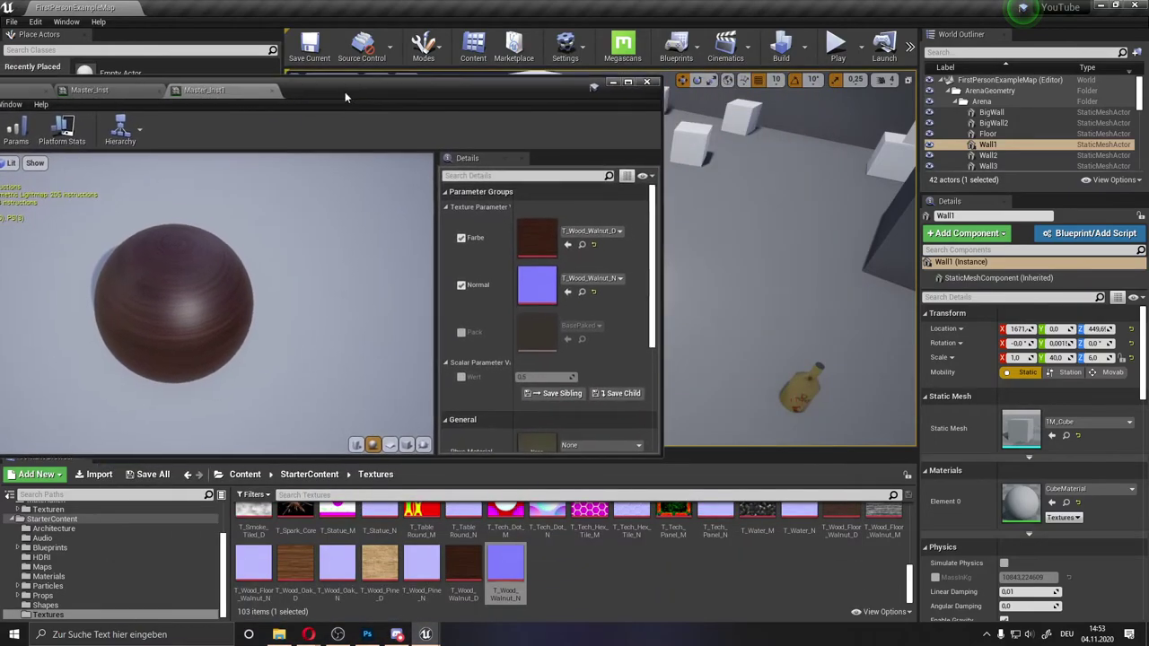
mouse_move(528, 354)
left_mouse_down()
mouse_move(629, 128)
mouse_move(160, 147)
left_mouse_up()
left_click(263, 165)
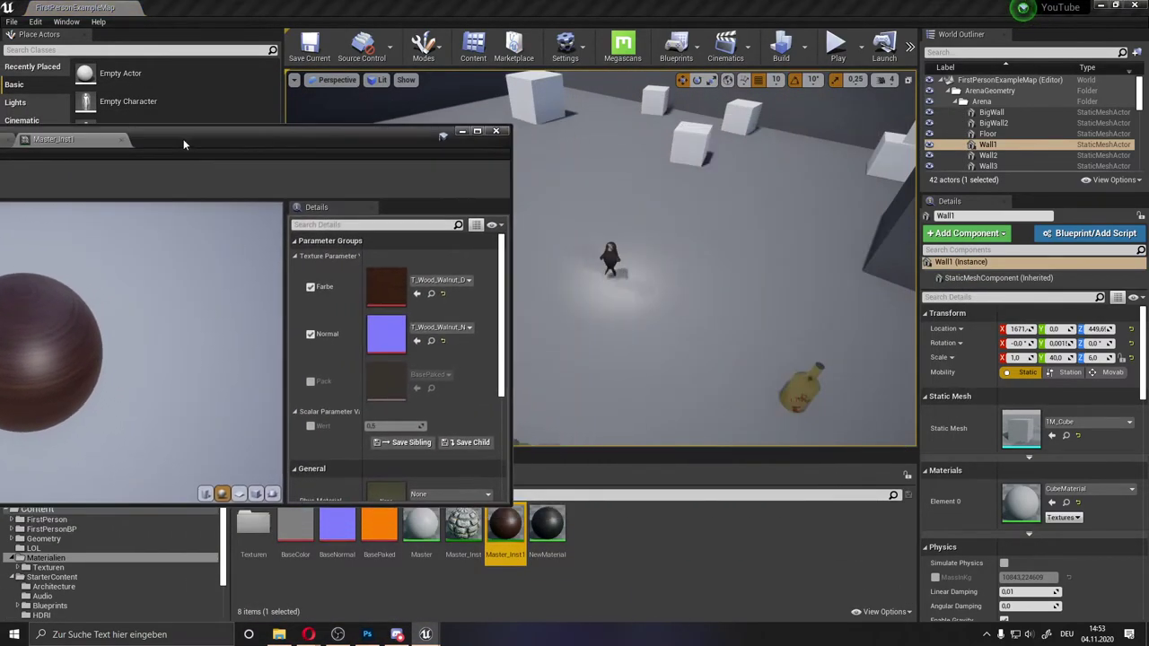
left_click_drag(505, 525, 641, 341)
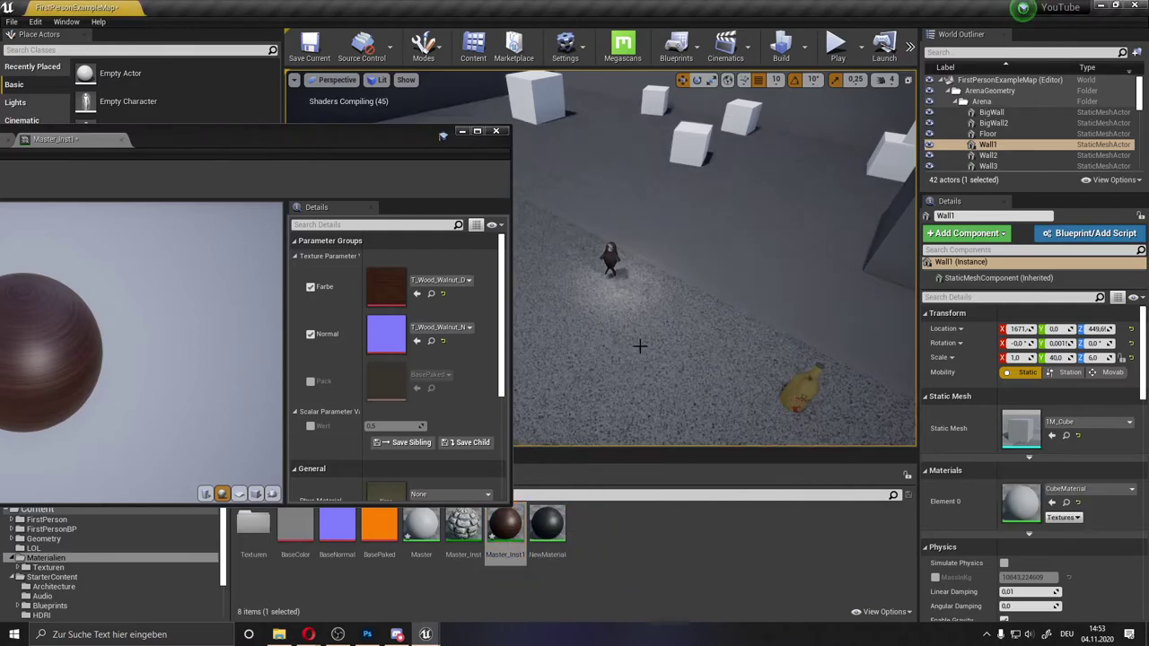
left_click_drag(463, 525, 736, 183)
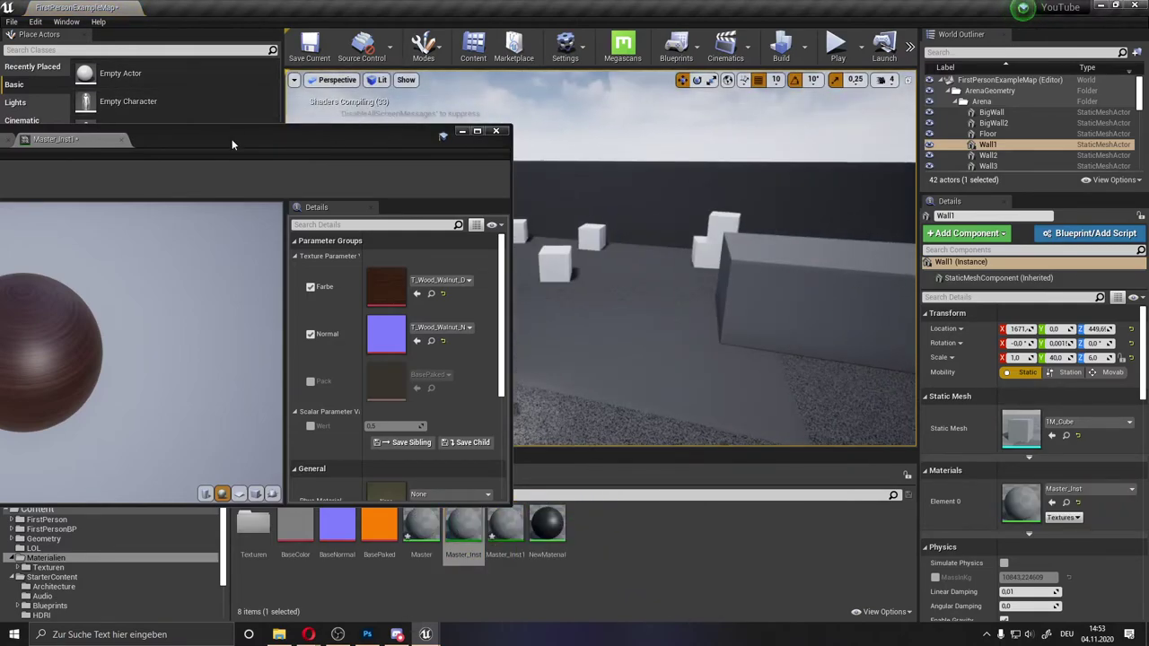
Orbit the viewport to check the walnut floor, cubes and wall
left_click_drag(231, 139, 287, 102)
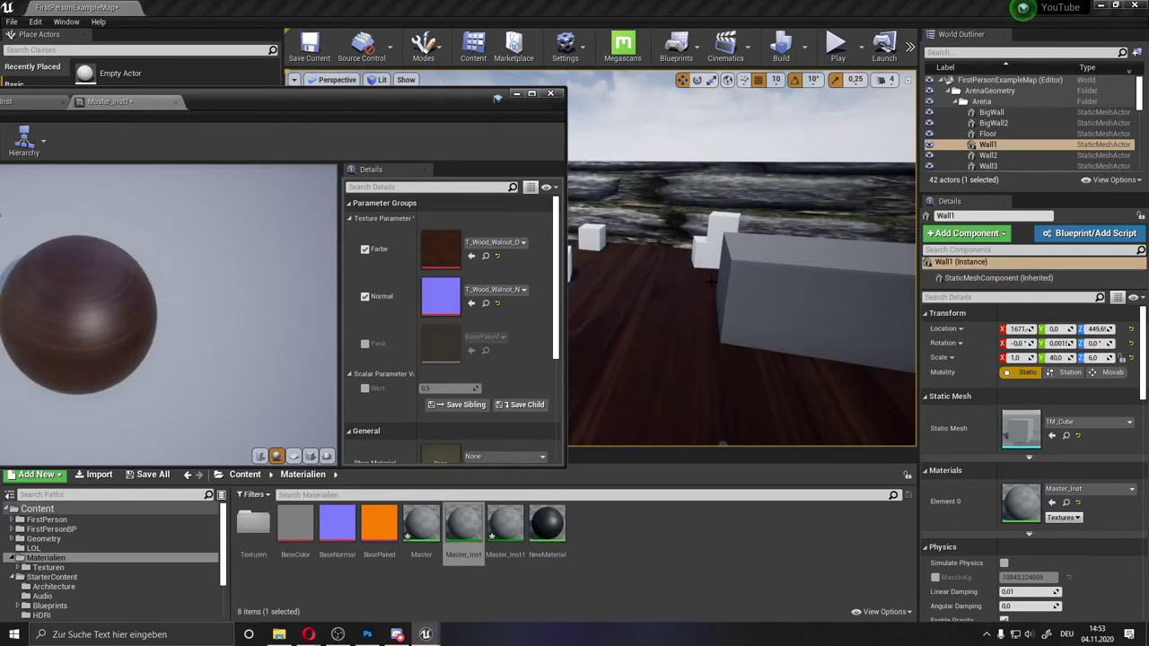
mouse_move(700, 269)
right_mouse_down()
mouse_move(736, 305)
mouse_move(736, 270)
right_mouse_up()
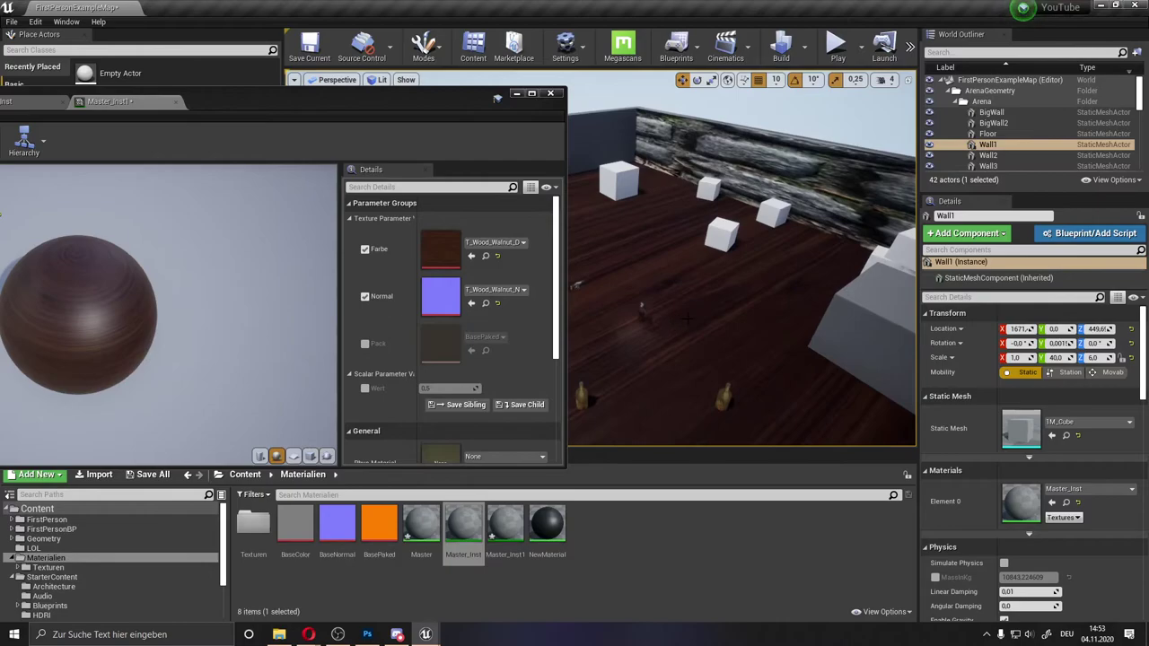
right_click_drag(736, 269, 735, 269)
left_click_drag(341, 102, 381, 61)
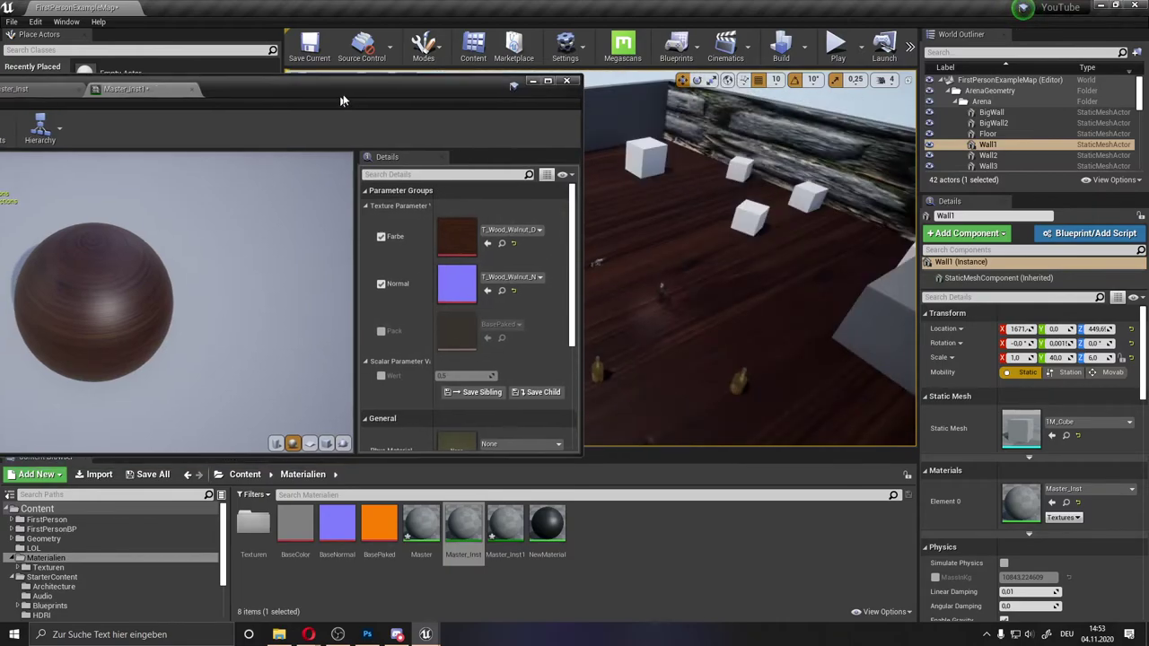
Give the wood instance T_Wood_Oak_D as Farbe and T_Wood_Oak_N as Normal, then locate Master_Inst
left_click(527, 216)
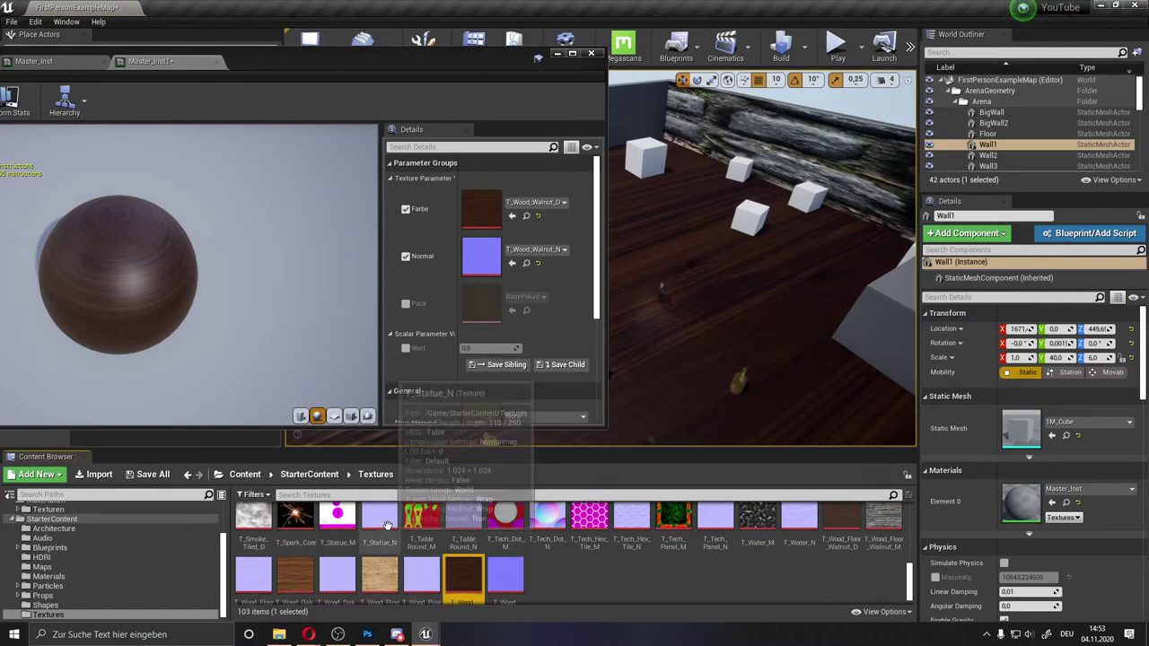
left_click(297, 569)
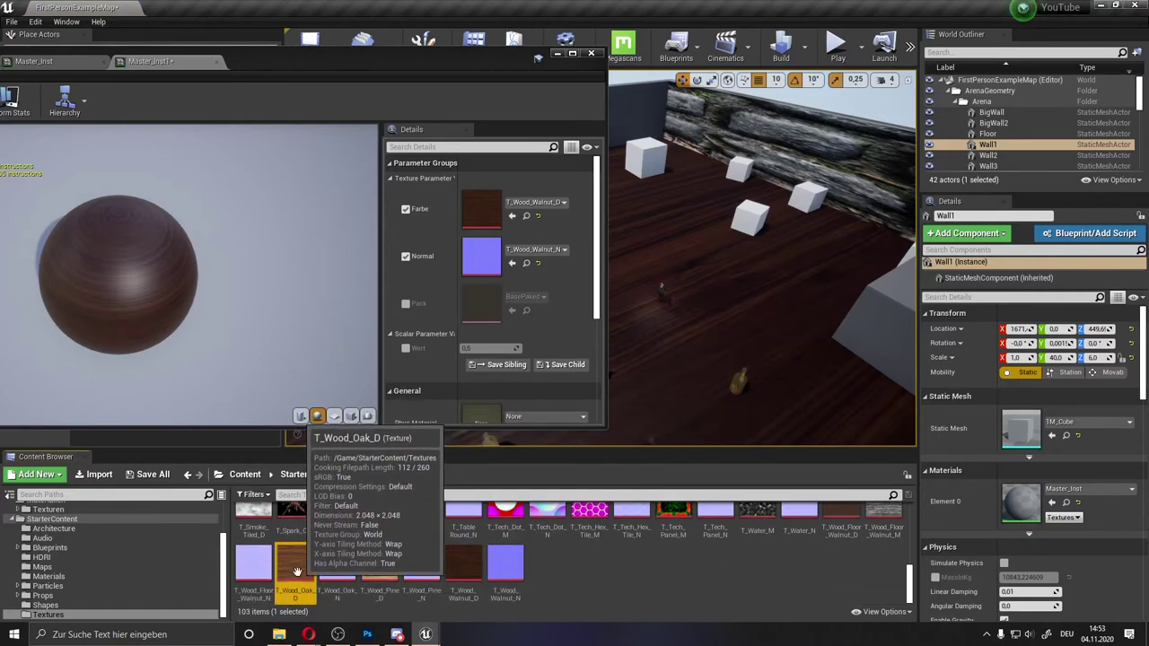
left_click_drag(297, 569, 481, 208)
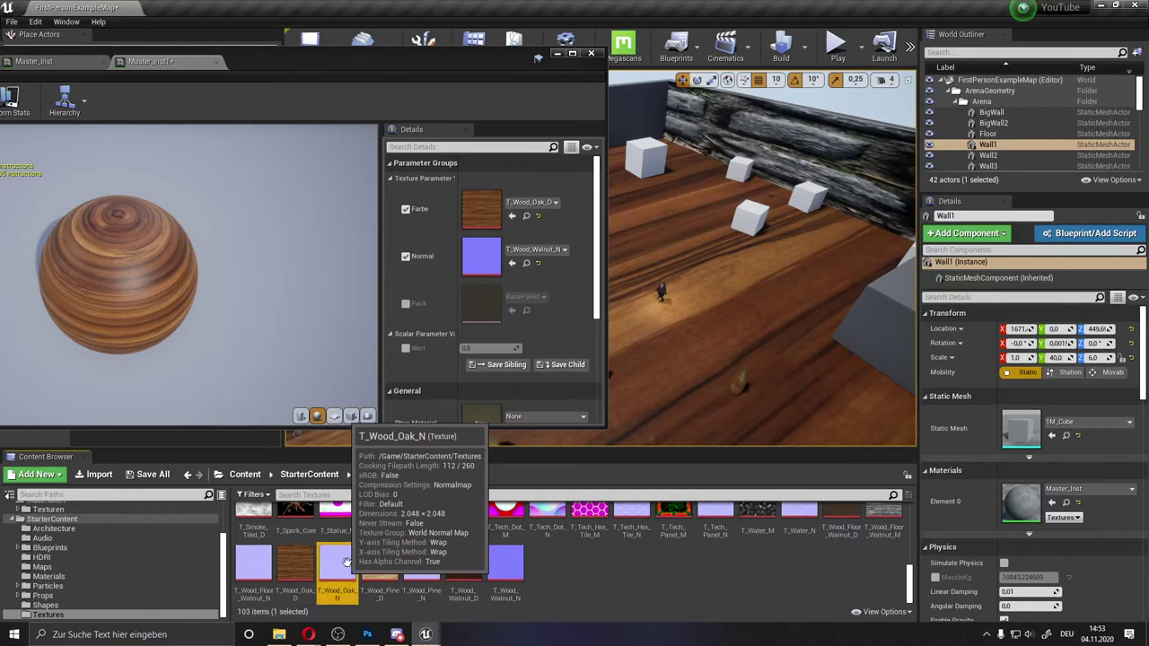
left_click_drag(343, 568, 481, 256)
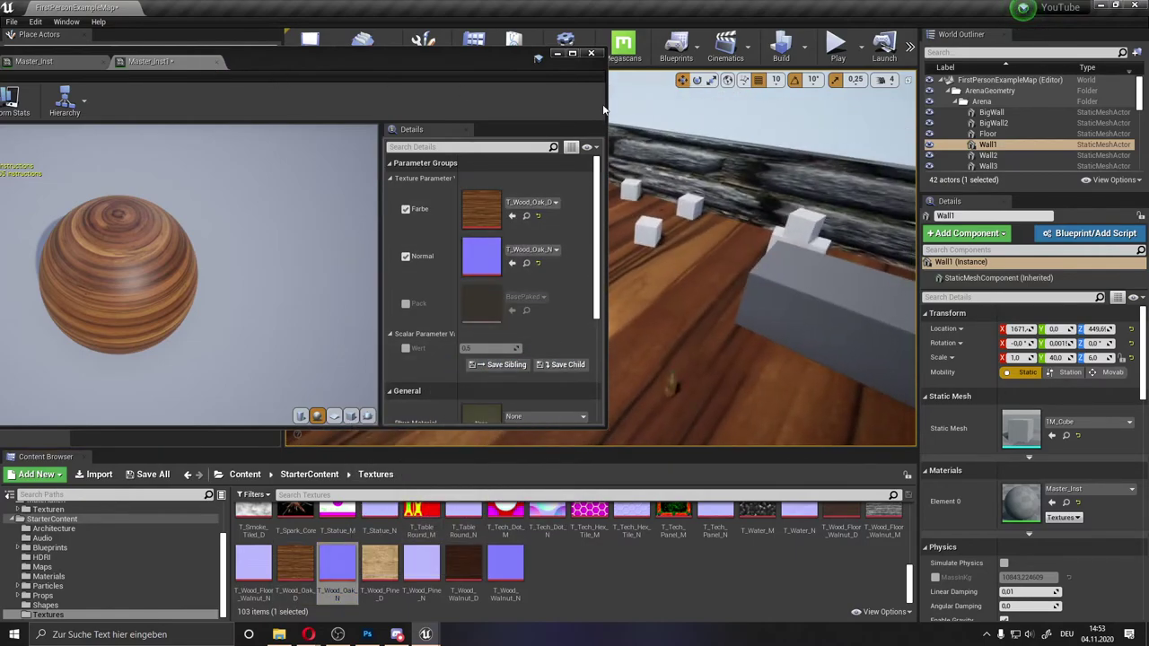
left_click(1066, 501)
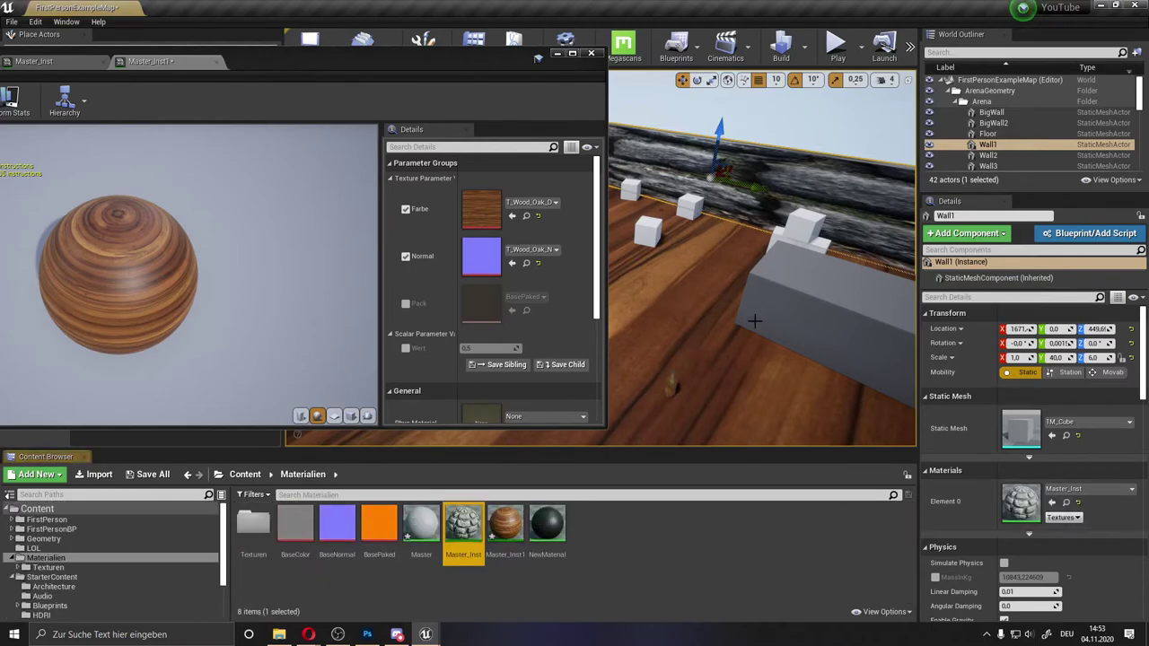
In Master_Inst, set Normal to T_Brick_Clay_New_N and Farbe to T_Brick_Clay_Old_D
double_click(463, 528)
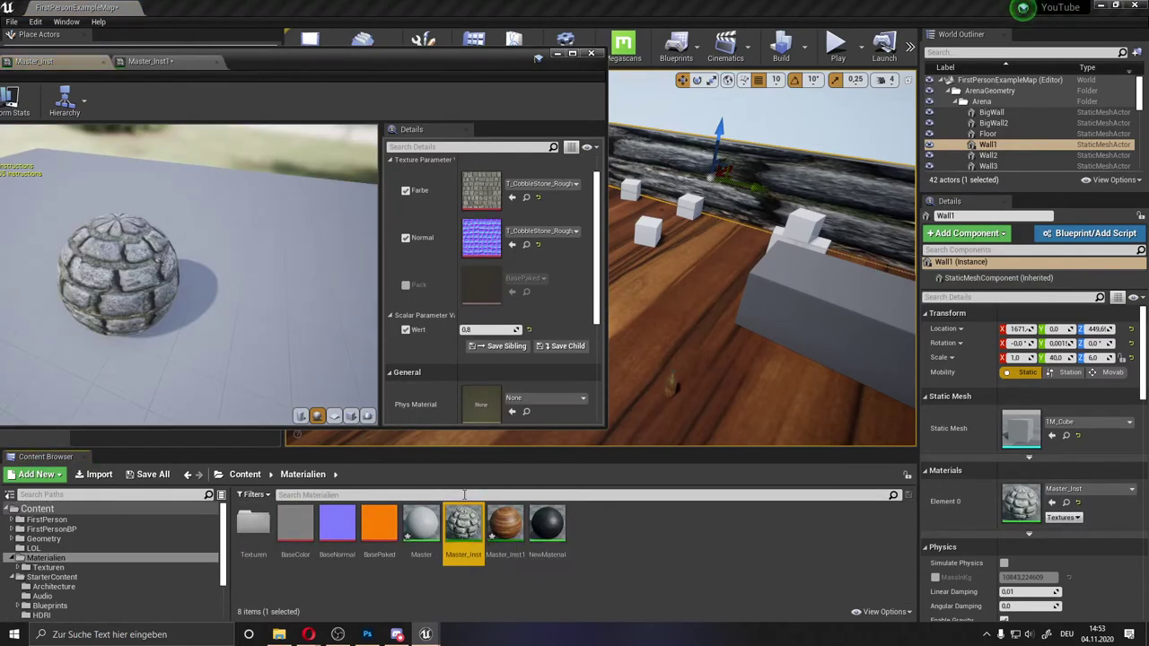
left_click(541, 231)
left_click(541, 231)
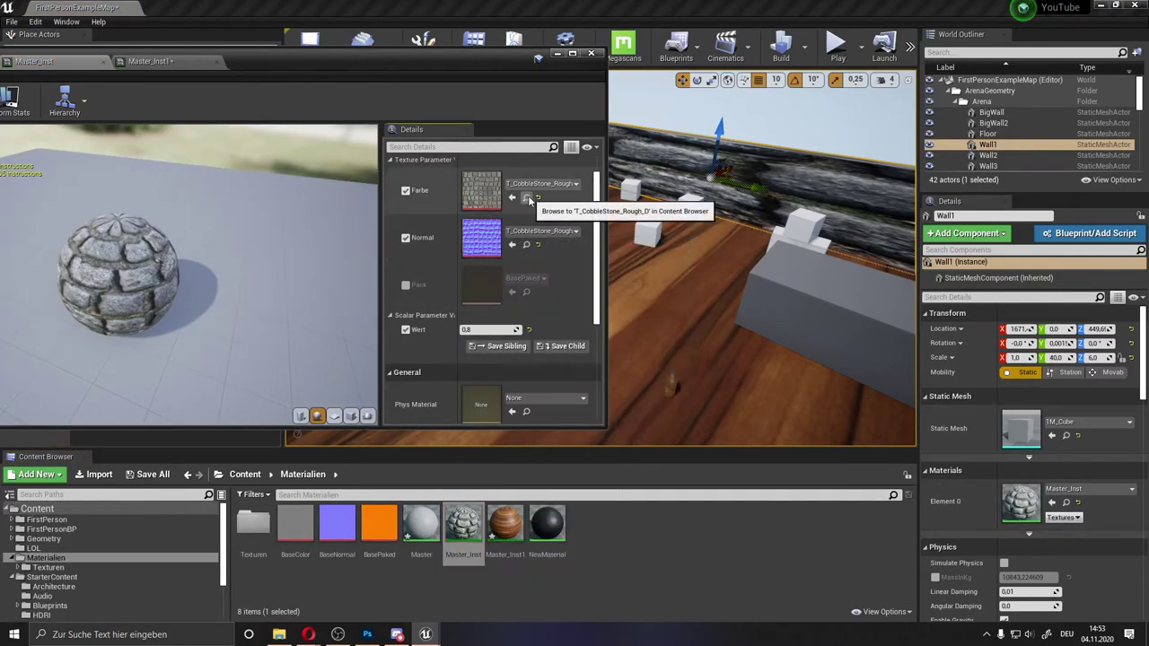
left_click(526, 244)
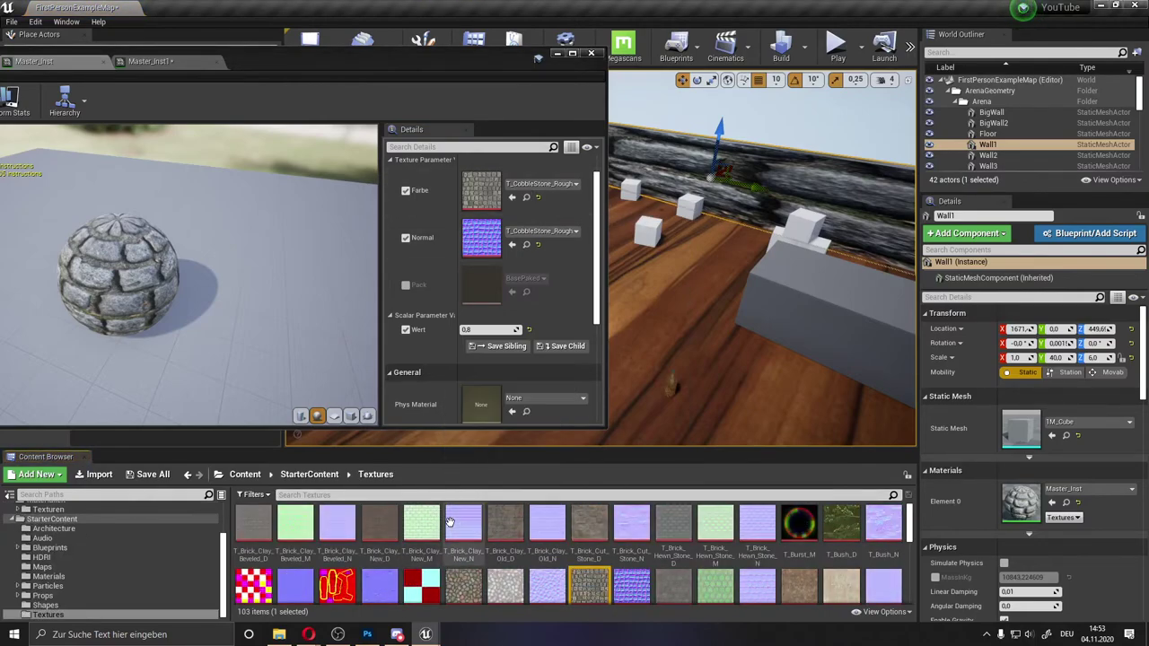
left_click_drag(463, 530, 481, 237)
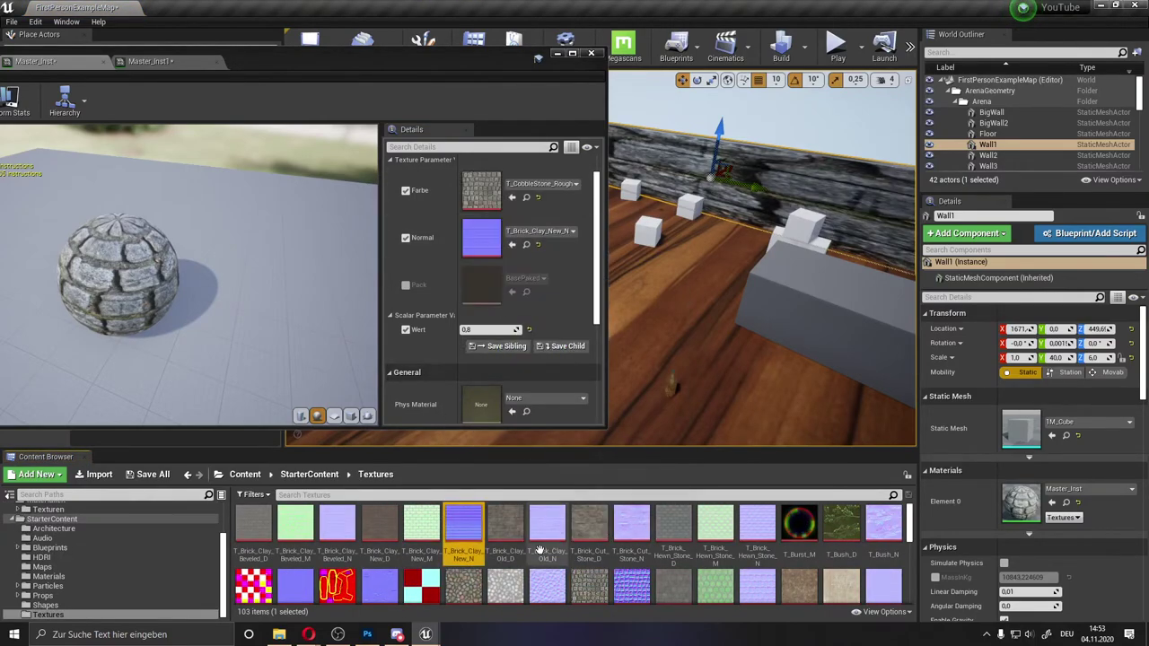
left_click_drag(506, 528, 481, 190)
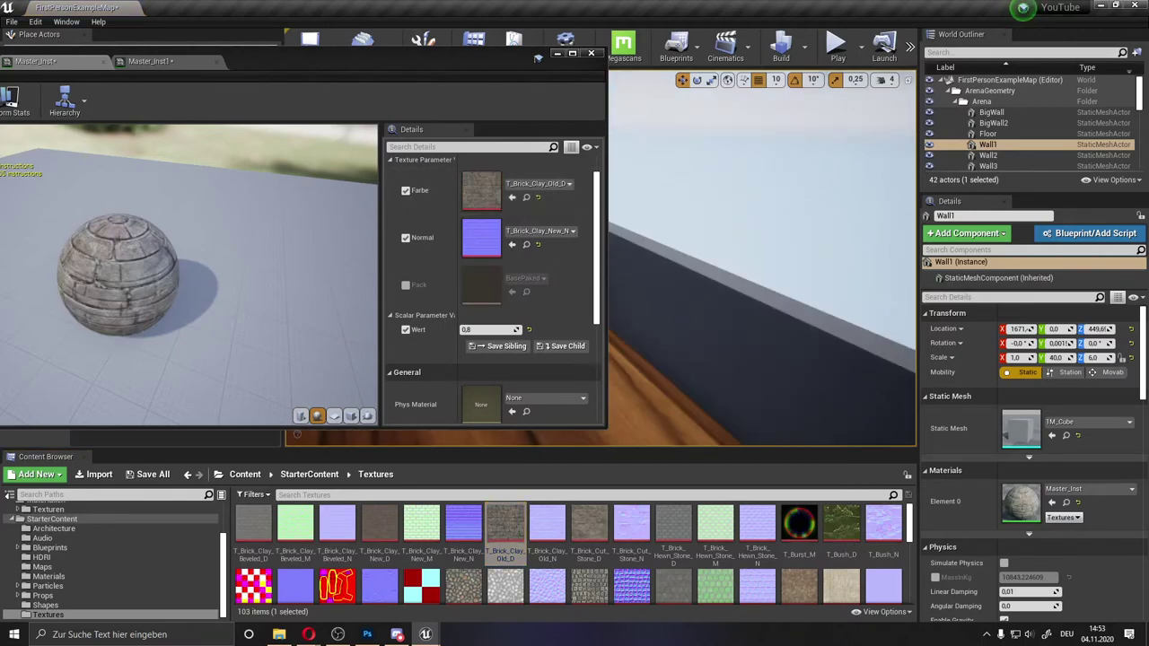
left_click_drag(679, 395, 680, 441)
right_click_drag(730, 280, 718, 324)
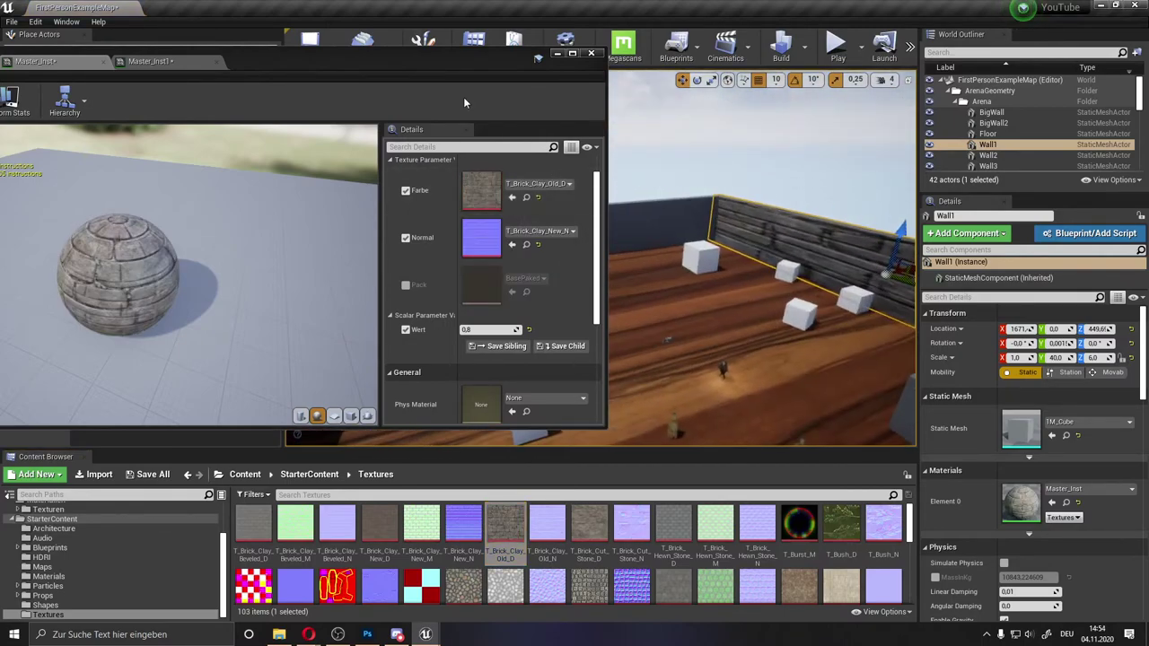
left_click_drag(494, 53, 702, 128)
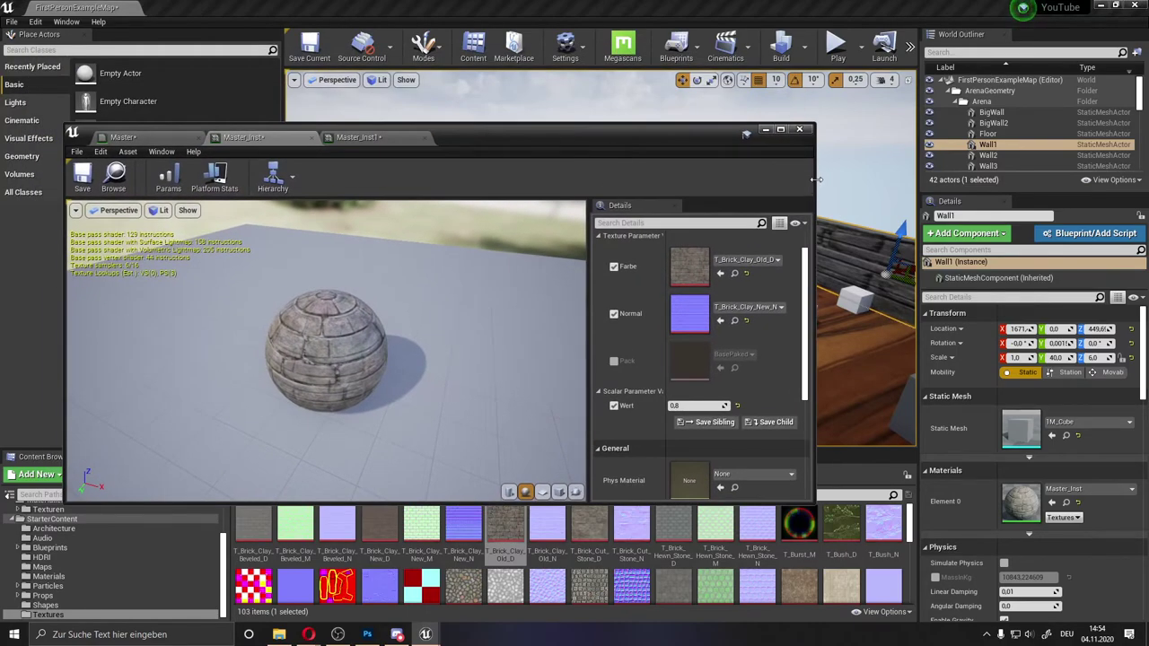
Save Master_Inst, Master_Inst1 and the Master material, one editor tab after another
left_click_drag(815, 179, 417, 175)
left_click_drag(364, 126, 316, 127)
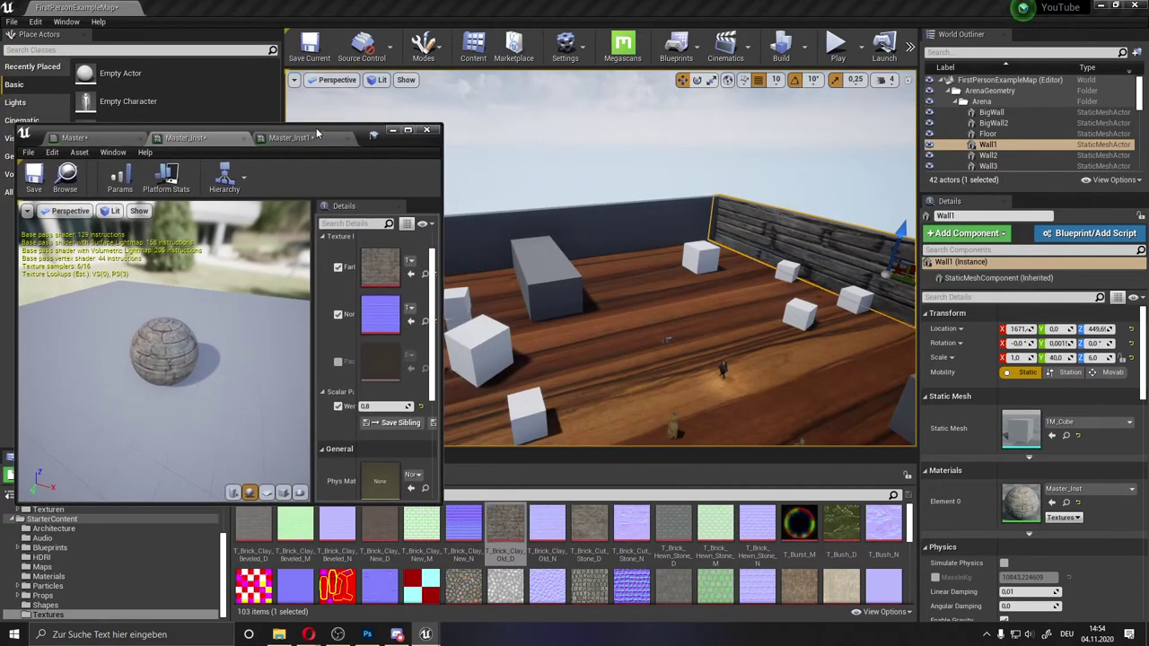
mouse_move(682, 270)
right_mouse_down()
mouse_move(664, 323)
mouse_move(628, 269)
right_mouse_up()
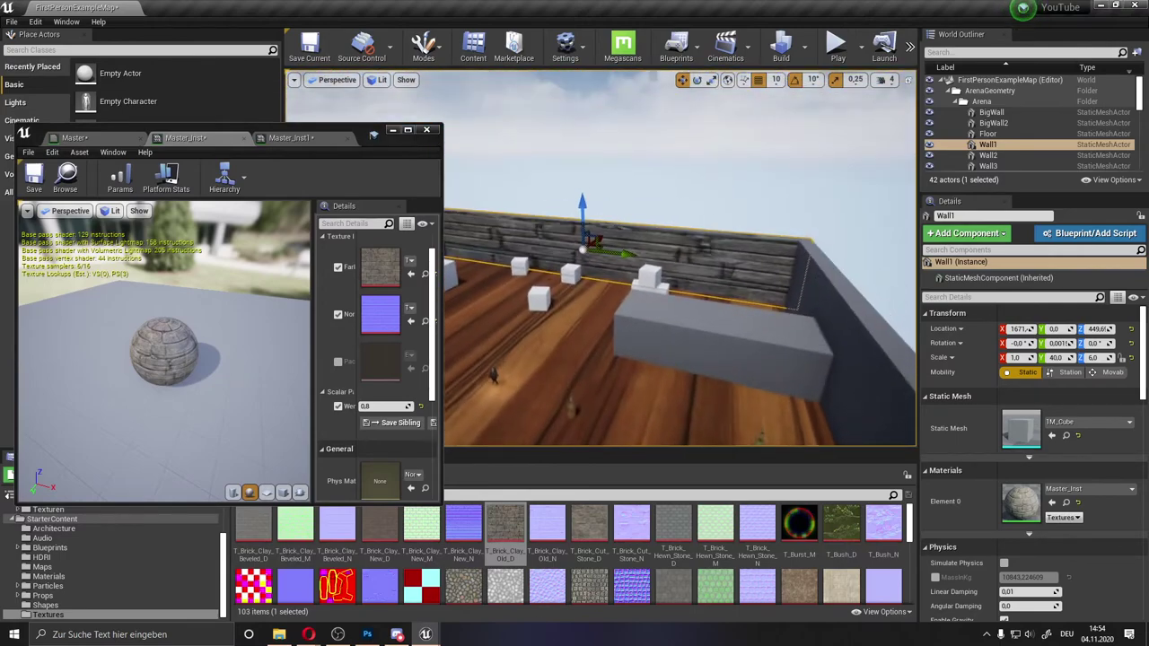
right_click_drag(663, 310, 559, 303)
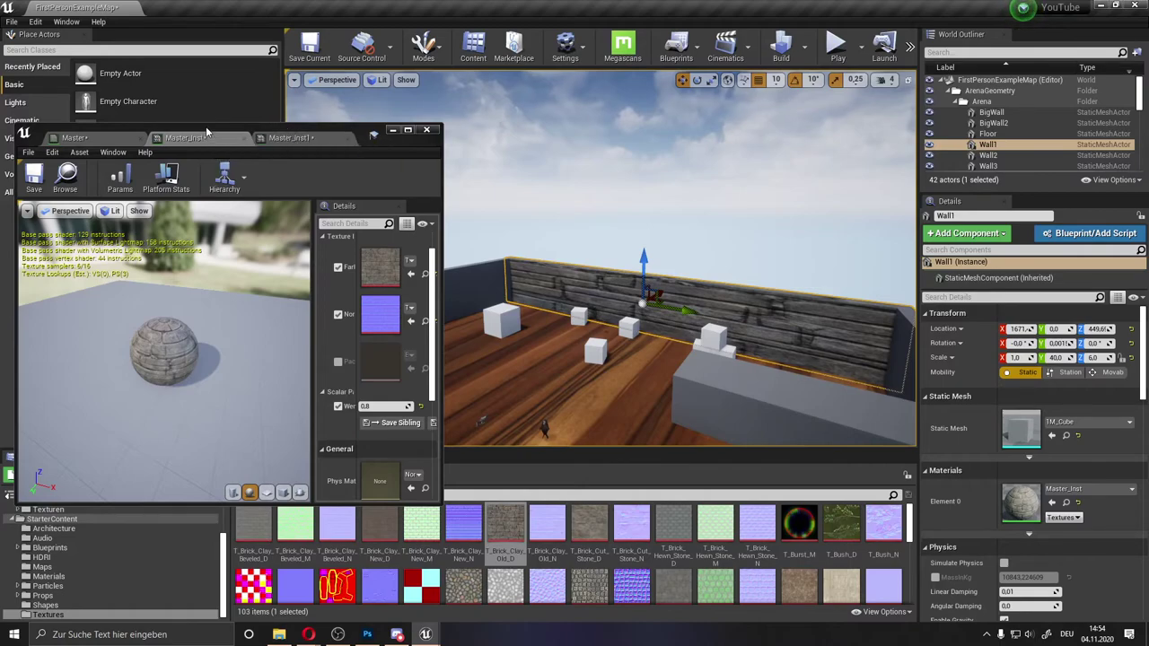
left_click_drag(206, 132, 343, 125)
left_click(172, 171)
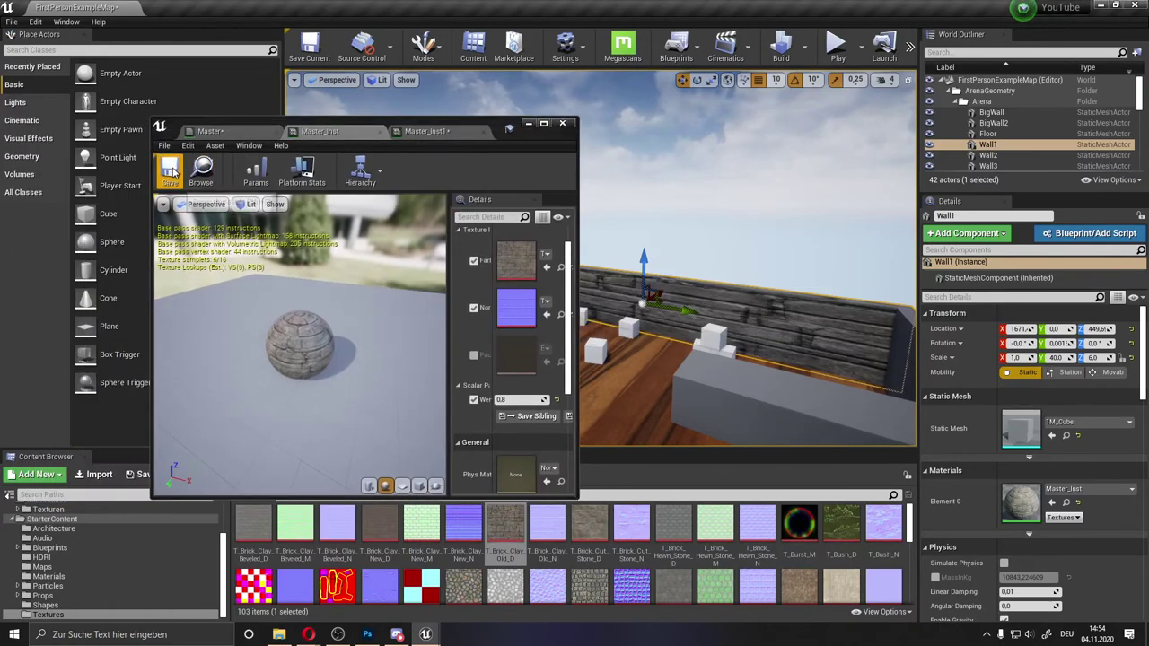
left_click(421, 132)
left_click(171, 171)
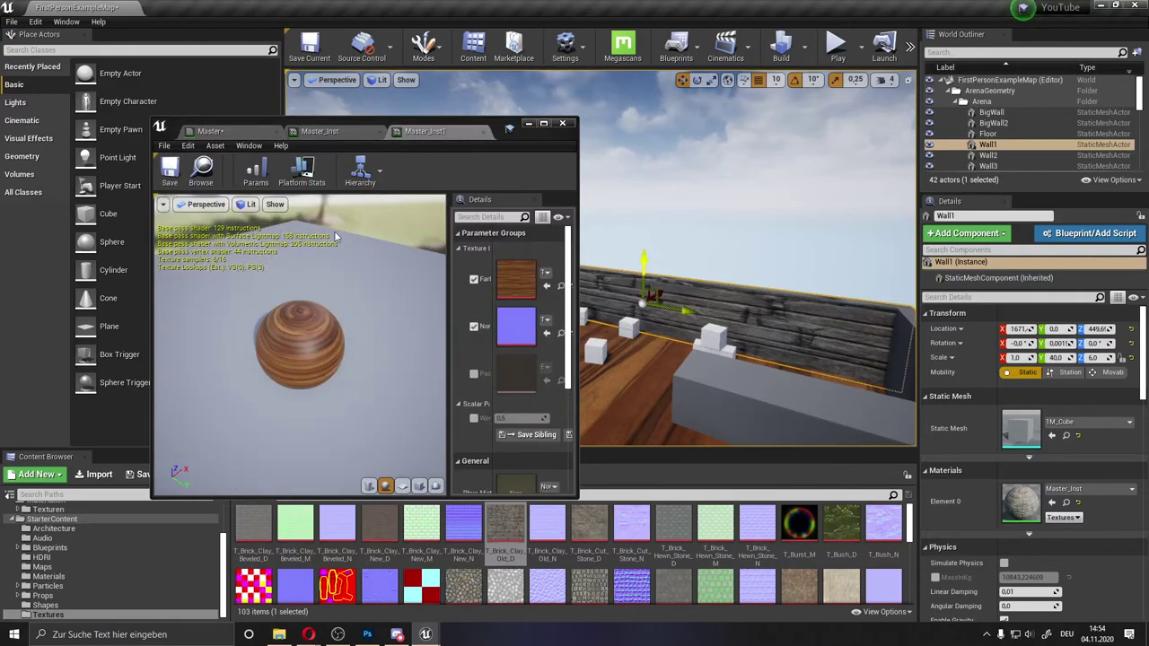
left_click(209, 131)
left_click(170, 170)
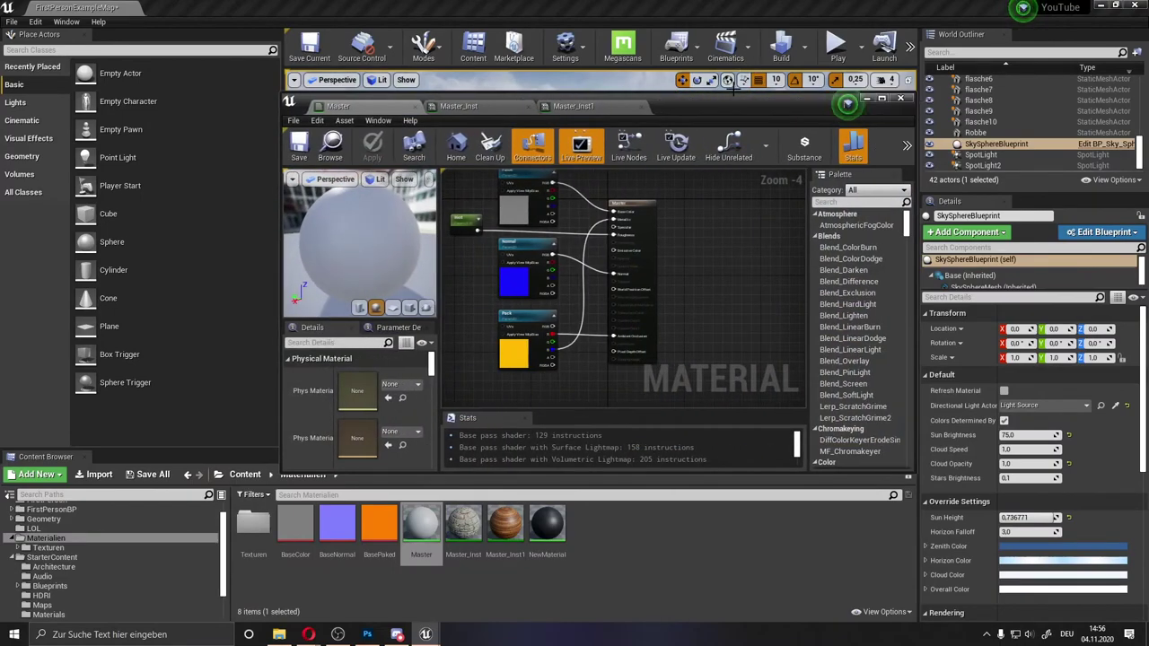
Move the Normal and Pack nodes aside and add a Constant3Vector node beside the Master inputs
left_click_drag(735, 99, 735, 26)
scroll(643, 242, "up", 2)
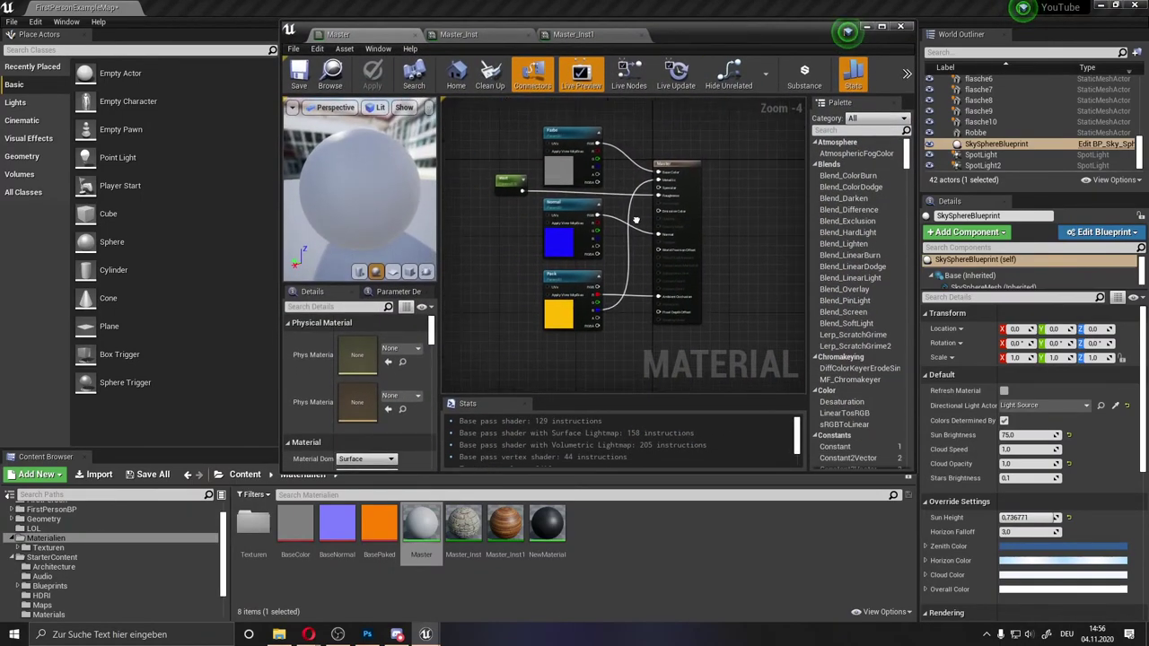
scroll(643, 242, "up", 1)
right_click_drag(451, 184, 503, 128)
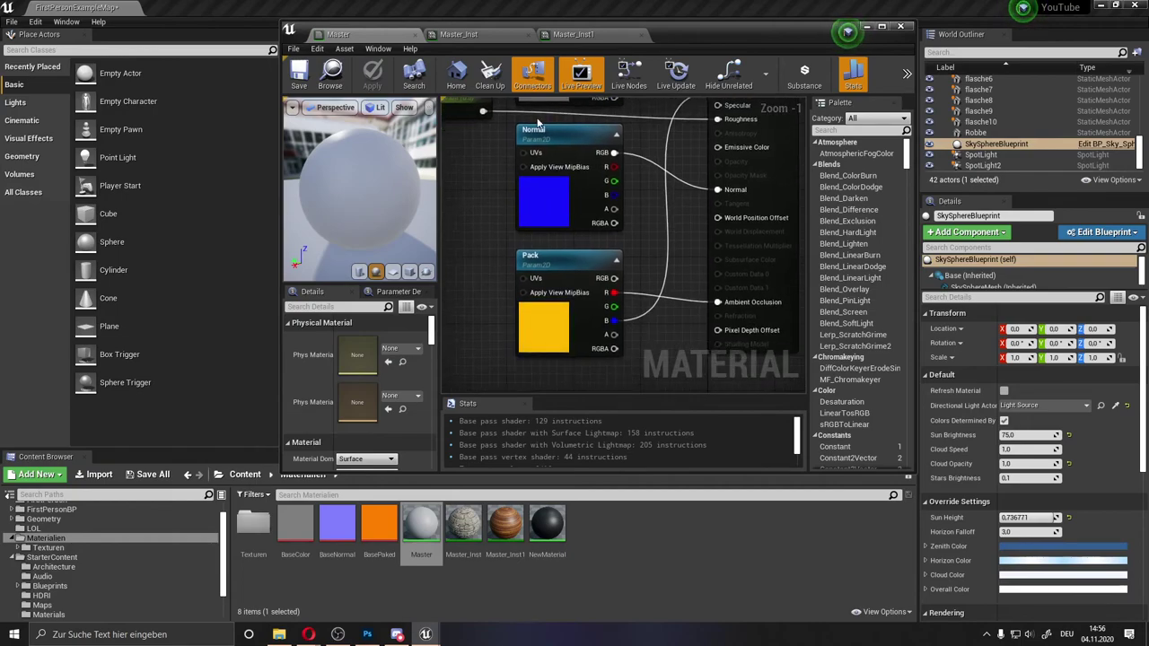
left_click_drag(503, 128, 628, 269)
left_click_drag(556, 133, 514, 234)
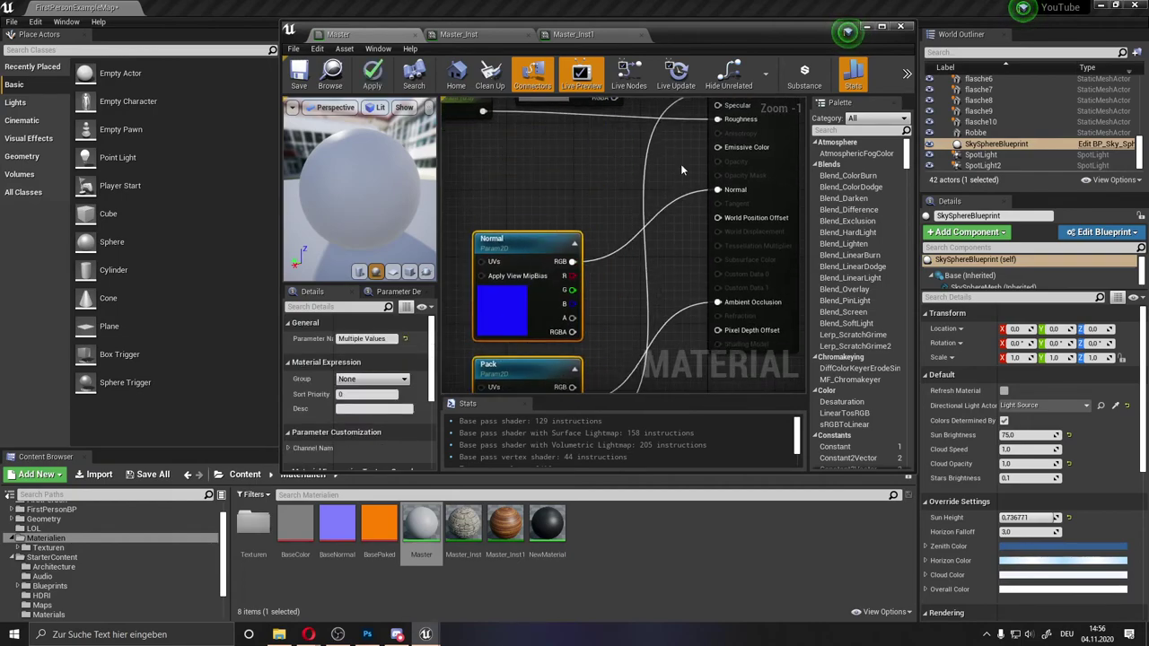
mouse_move(681, 164)
right_mouse_down()
mouse_move(697, 236)
mouse_move(725, 254)
right_mouse_up()
left_click(697, 236)
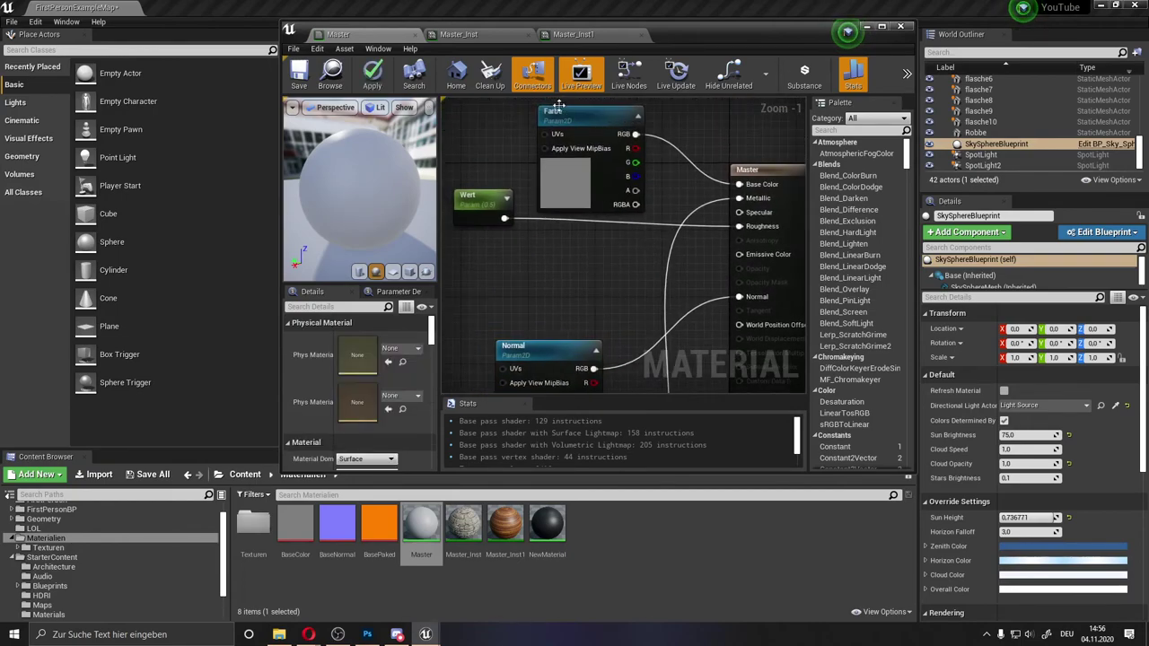
left_click(568, 289)
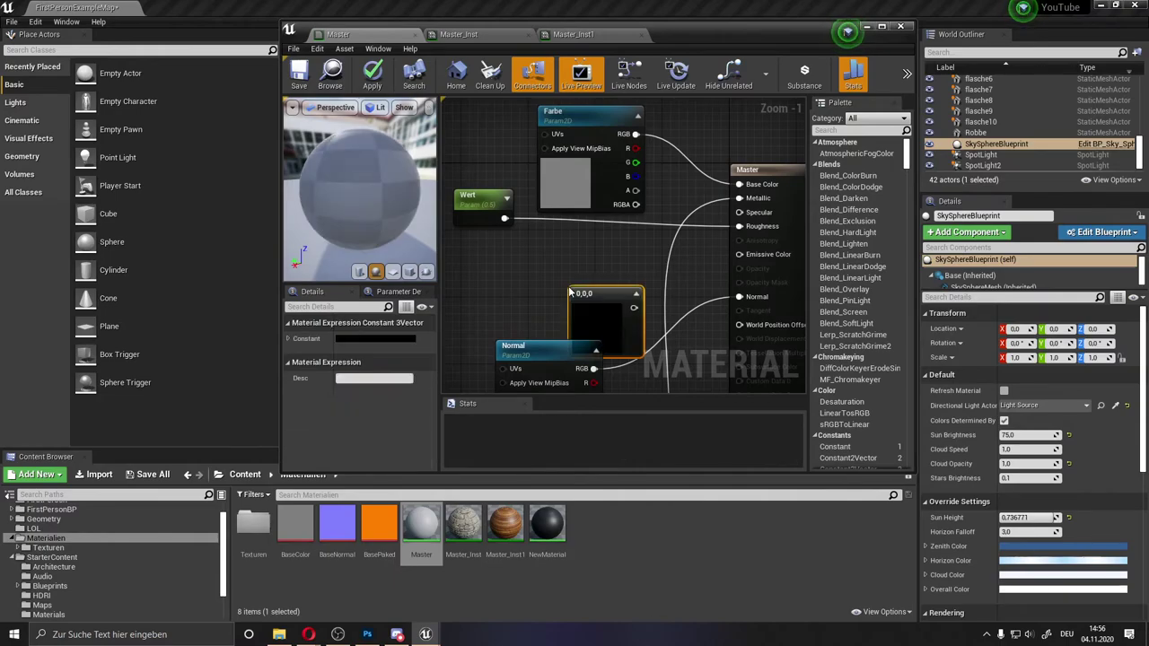
mouse_move(634, 308)
left_mouse_down()
mouse_move(593, 260)
mouse_move(738, 257)
left_mouse_up()
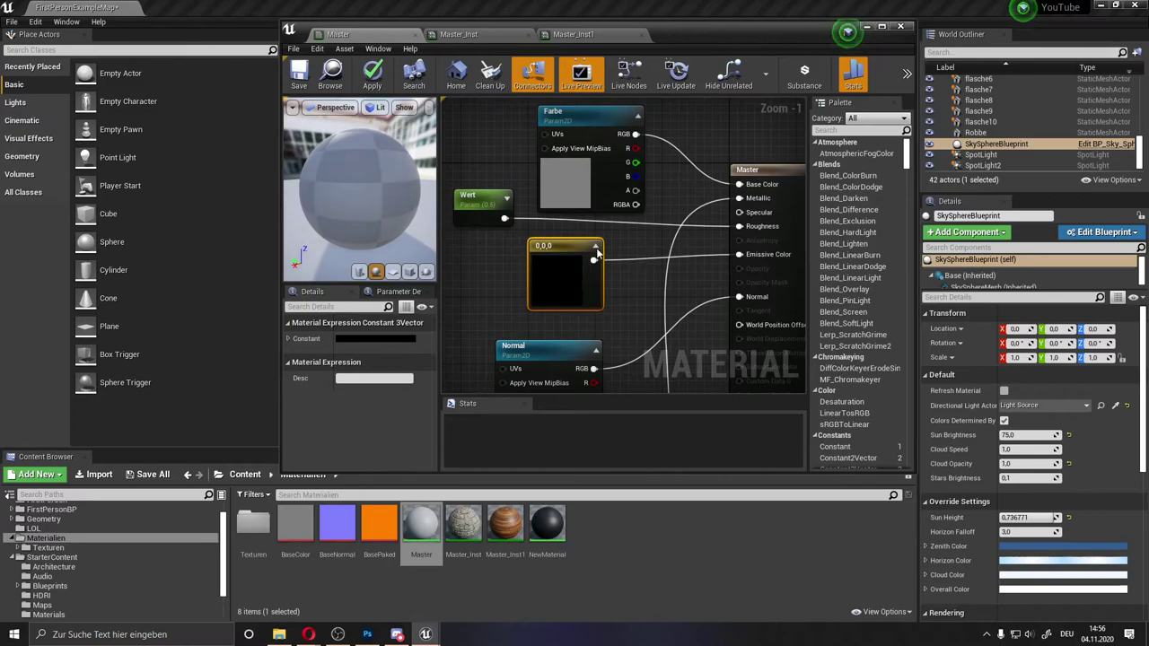
Keep the constant black and convert it to a vector parameter named Emissife
double_click(550, 245)
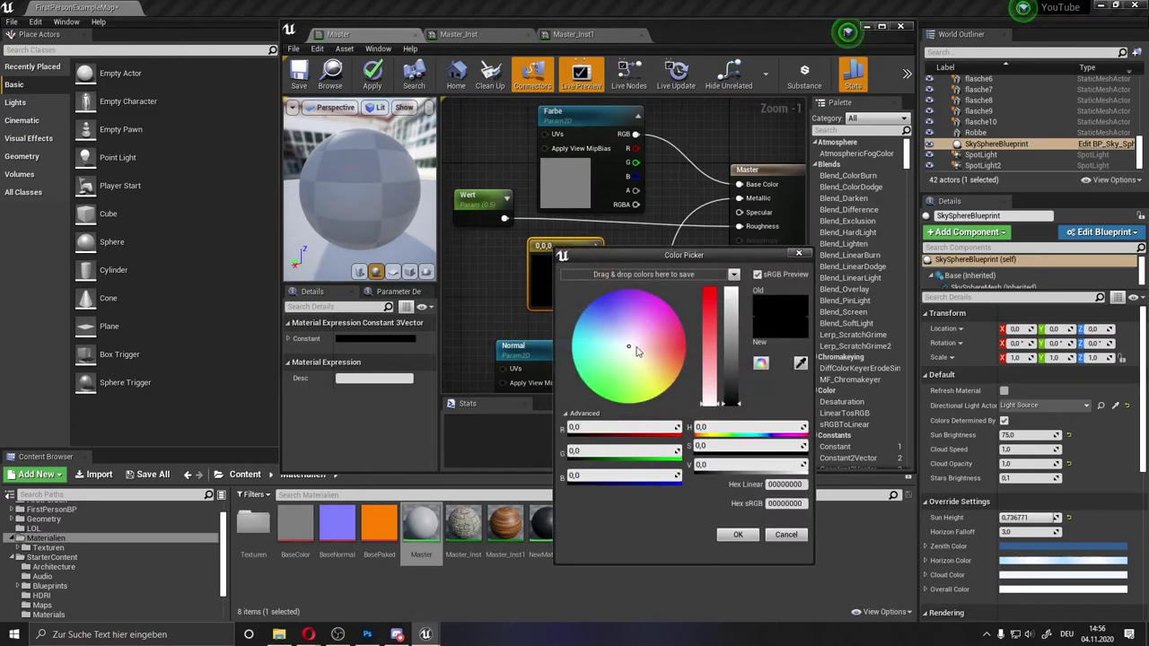
left_click(734, 535)
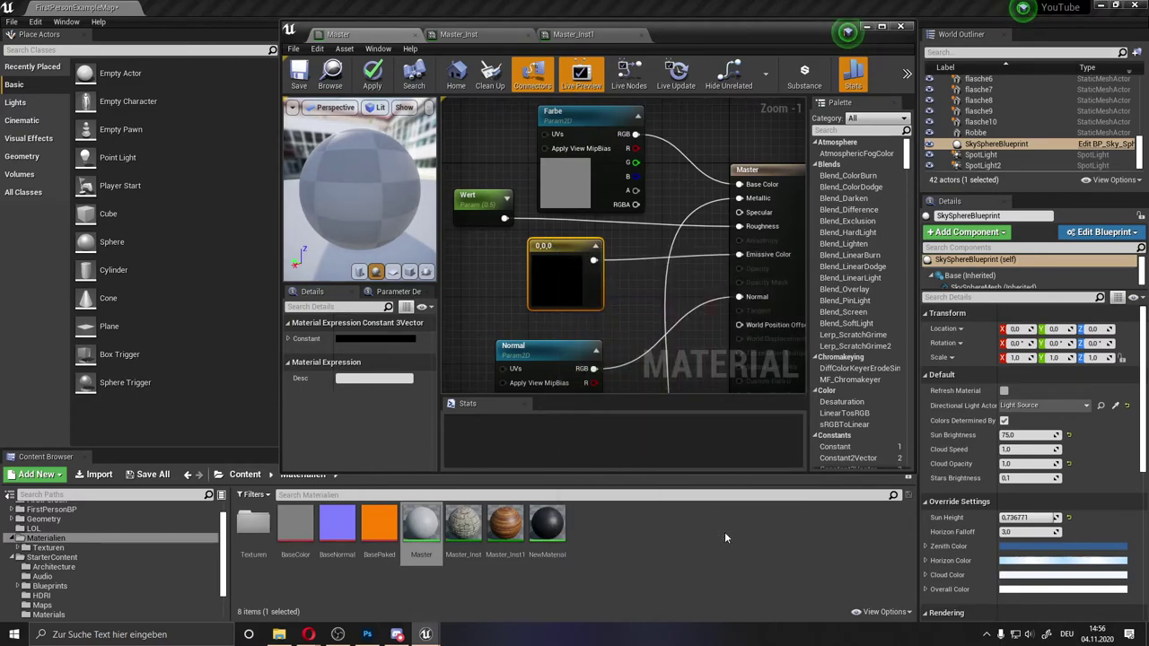
right_click(535, 247)
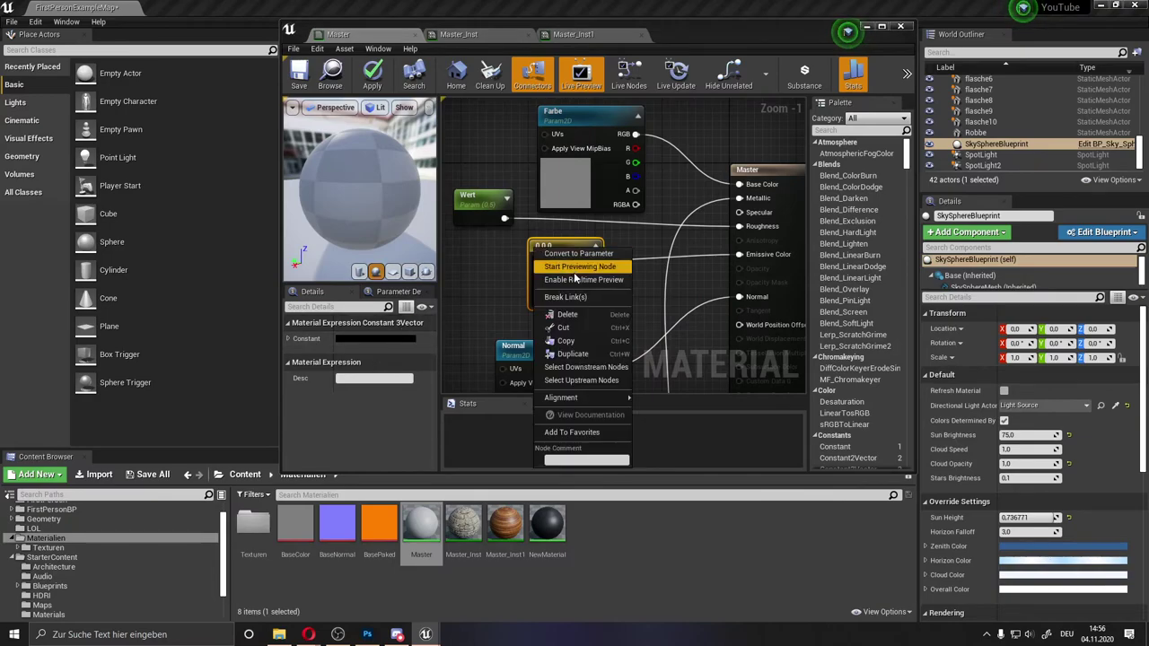
left_click(594, 257)
type("Emissi")
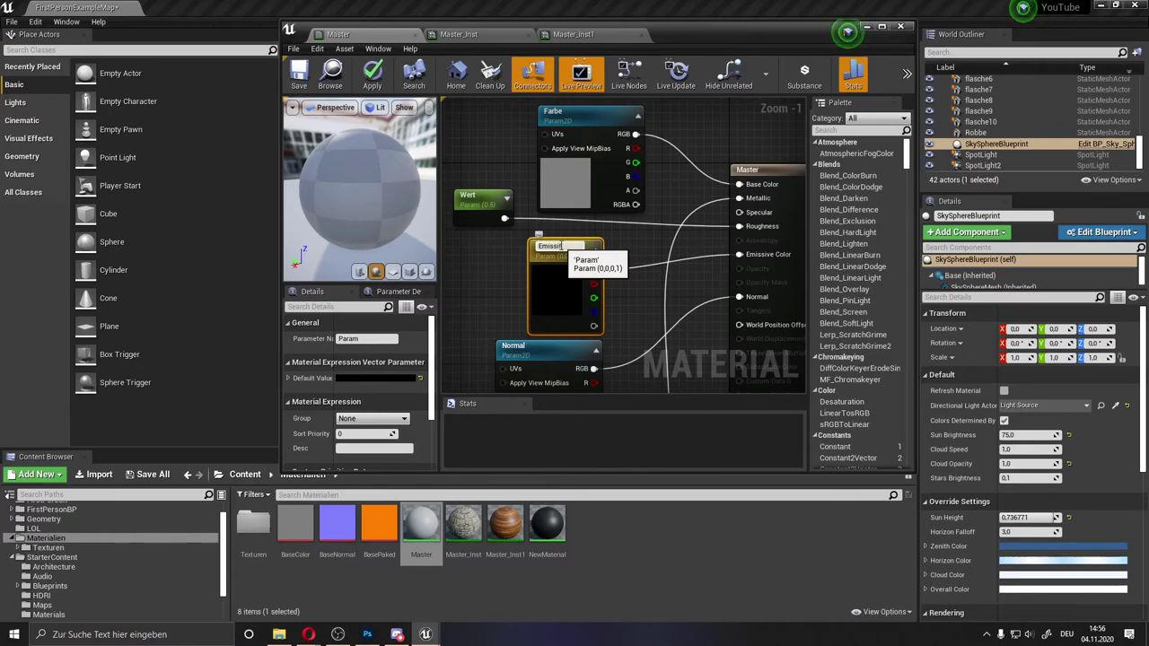
type("fe")
key("Return")
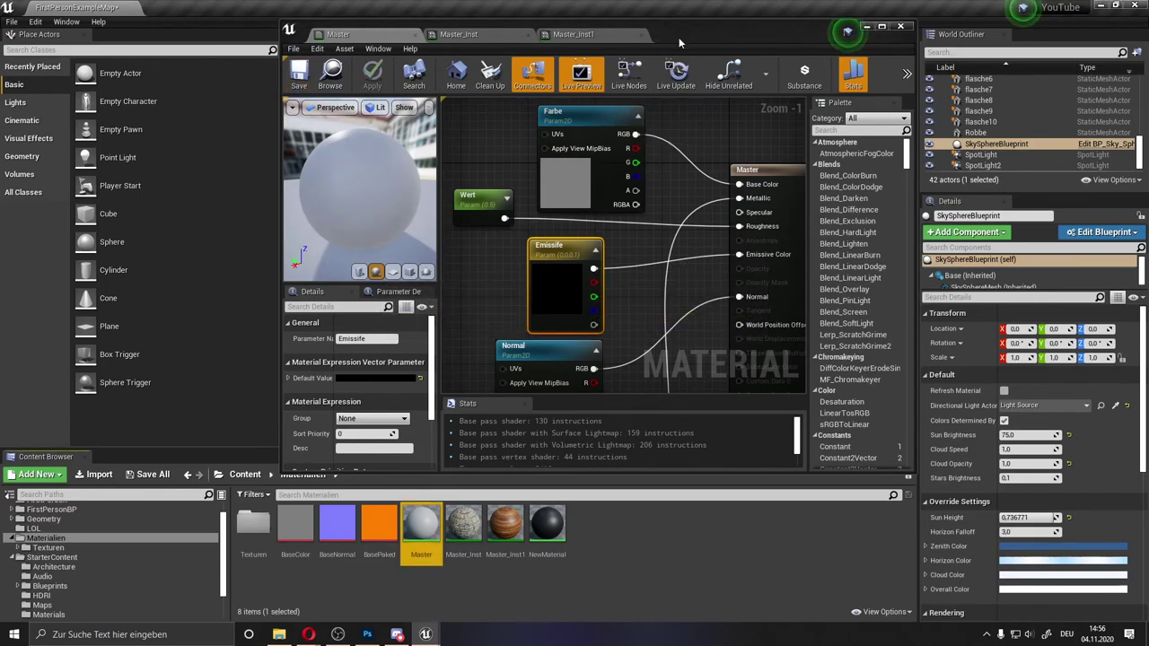
left_click_drag(679, 36, 285, 83)
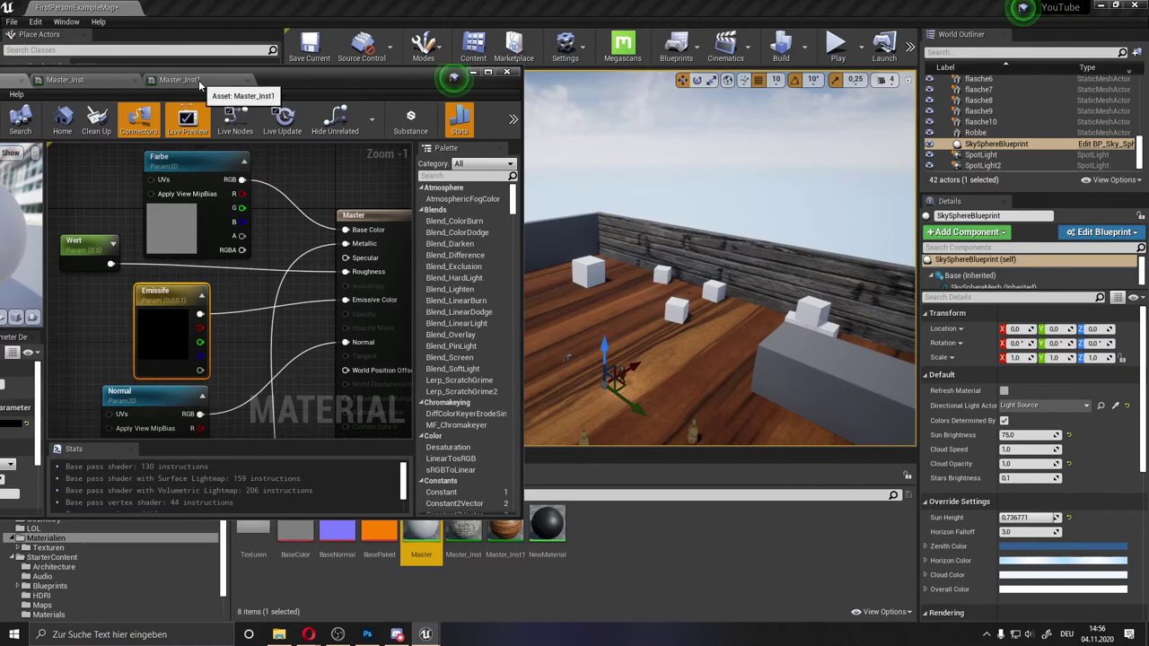
Enable the Emissife override in Master_Inst1, preview grey and reddish tints, then cancel back to black
left_click(200, 82)
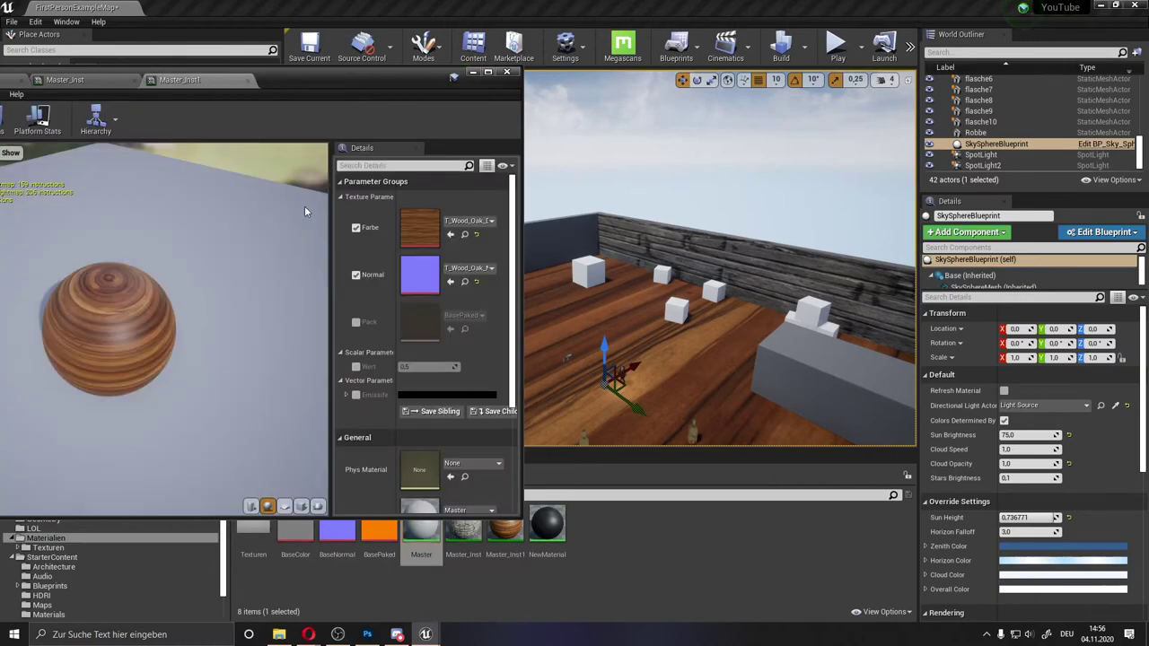
left_click(349, 395)
left_click(356, 395)
left_click(422, 394)
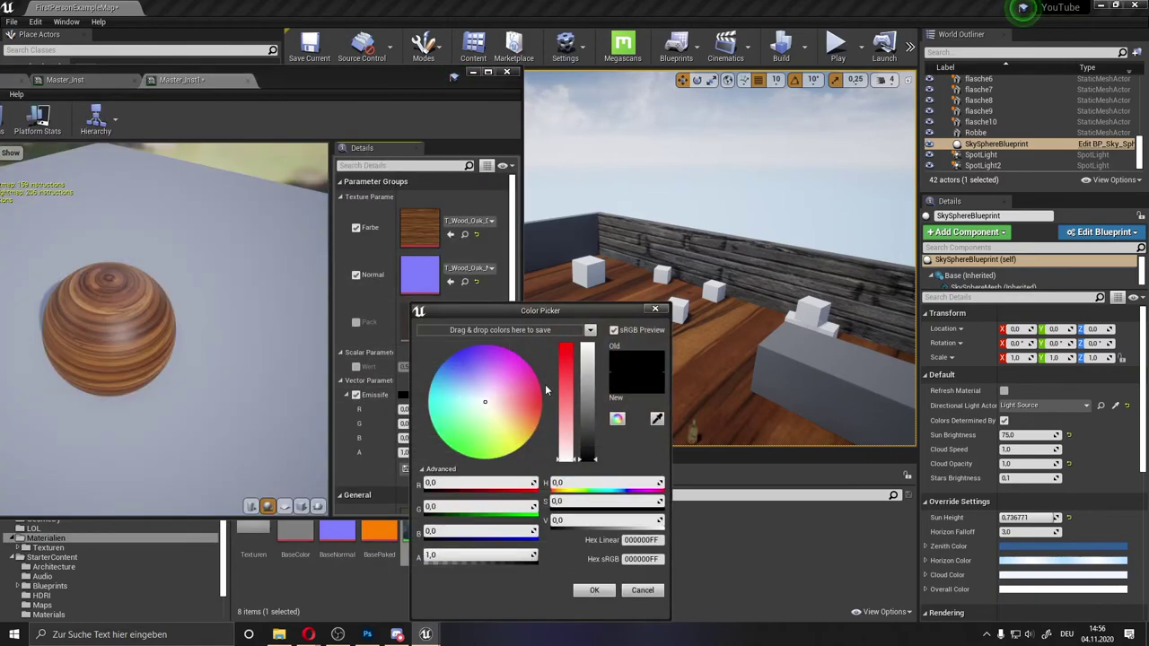
left_click_drag(585, 359, 586, 443)
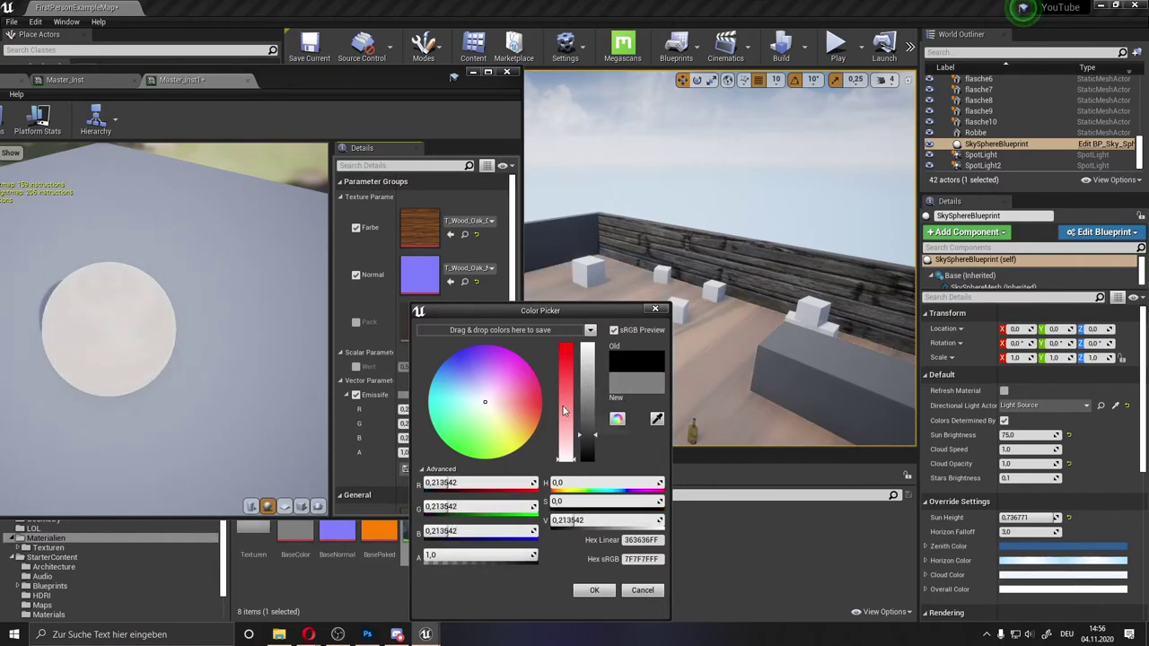
left_click(564, 388)
left_click(590, 454)
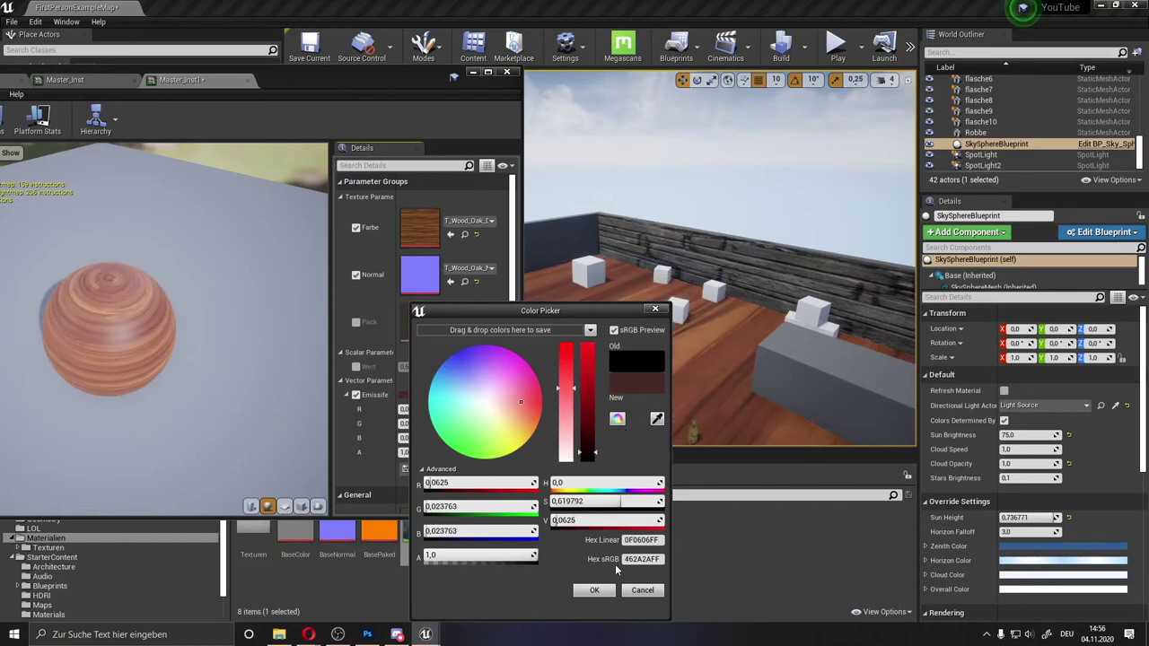
left_click(632, 595)
left_click_drag(156, 127, 406, 124)
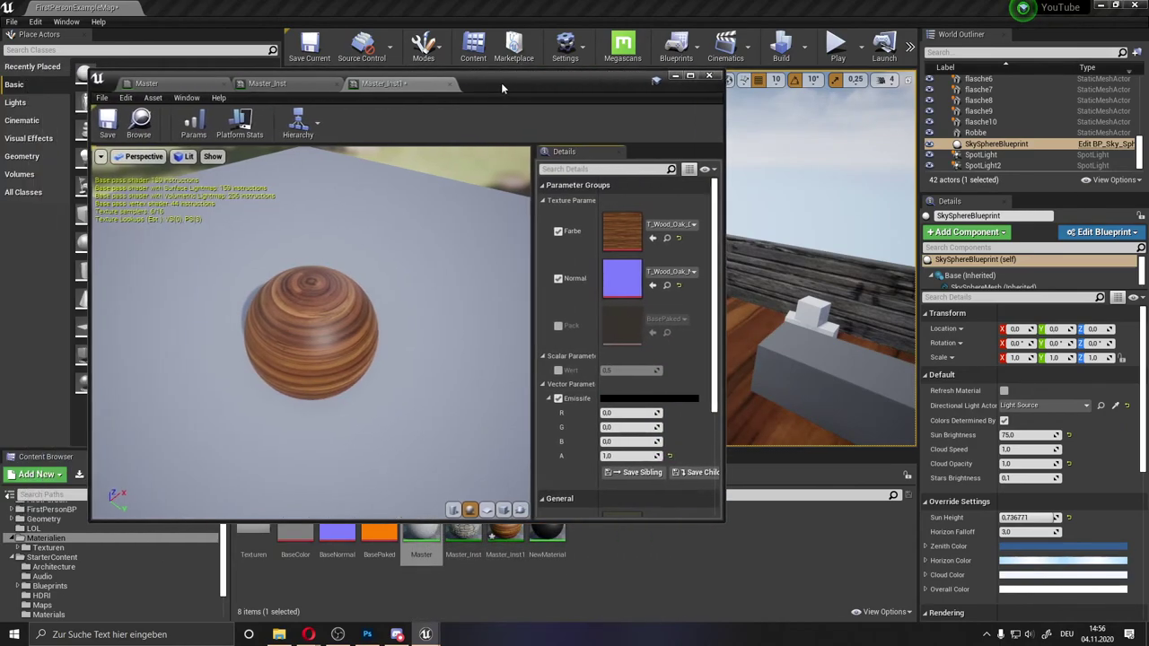
Return to the Master graph and zoom and pan to inspect Emissife and the lower inputs
left_click(193, 75)
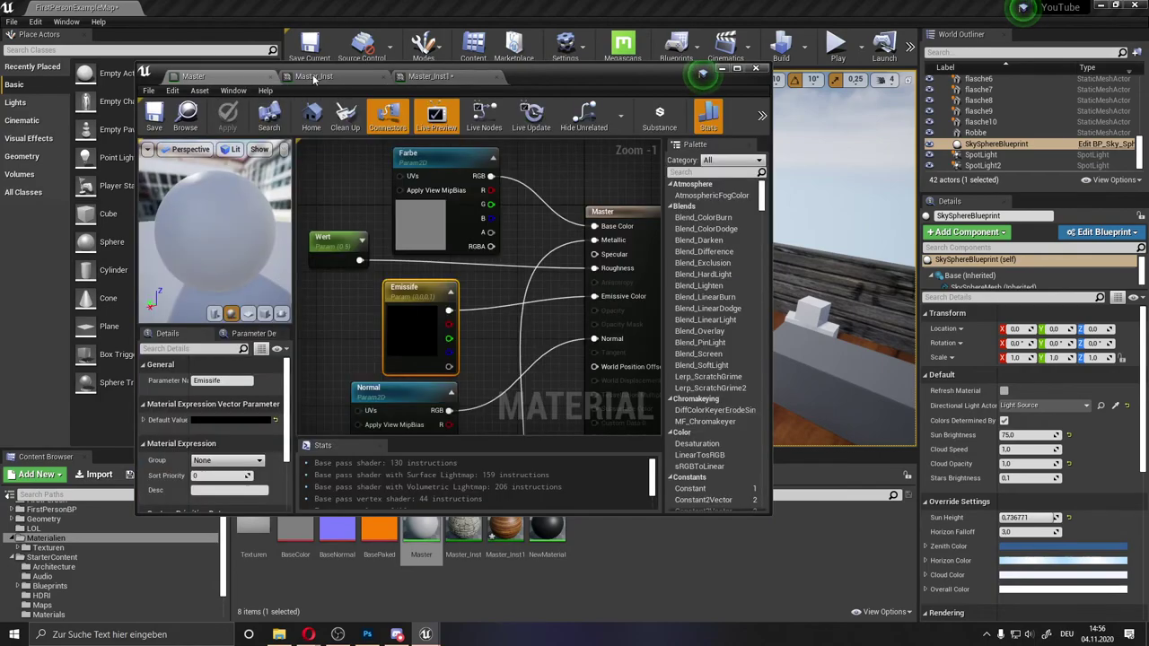
scroll(475, 281, "down", 1)
right_click_drag(437, 284, 409, 260)
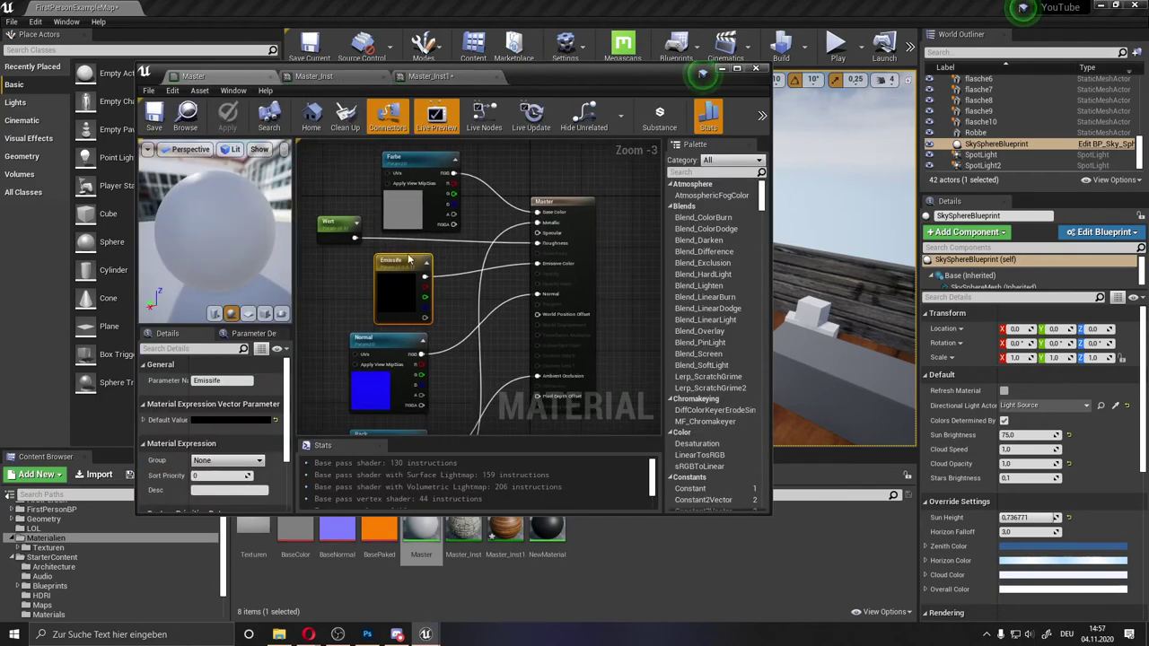
scroll(513, 262, "down", 1)
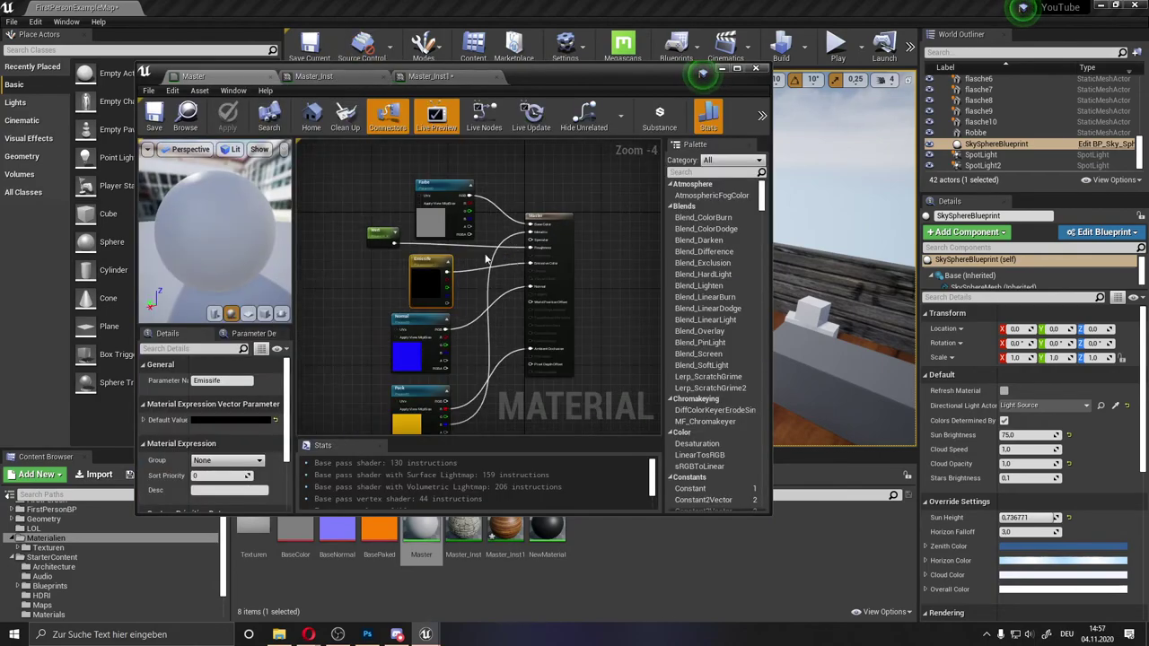
scroll(525, 260, "up", 2)
scroll(525, 261, "up", 1)
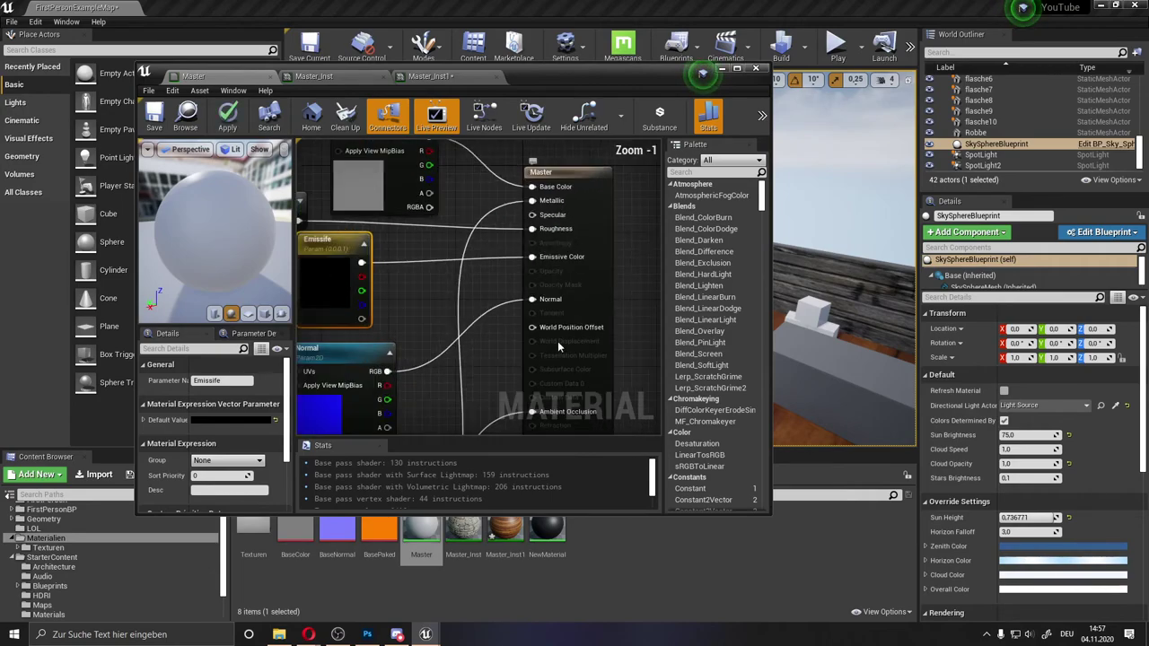
scroll(552, 208, "down", 4)
scroll(548, 228, "up", 1)
scroll(551, 270, "up", 2)
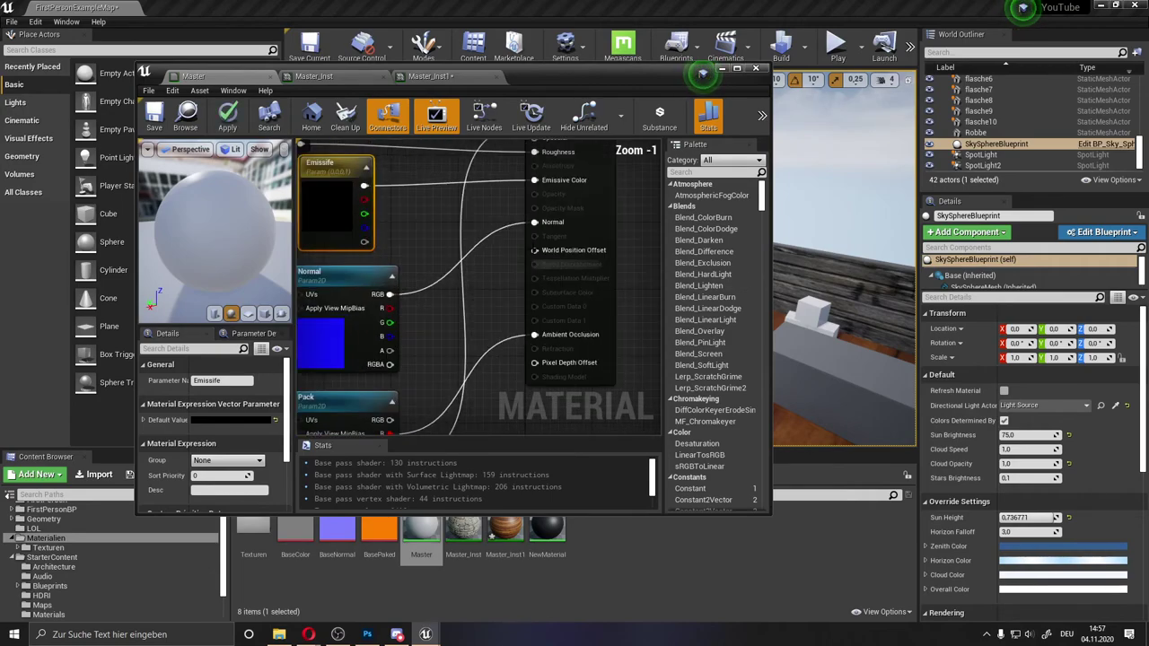
scroll(509, 296, "up", 1)
right_click_drag(455, 278, 465, 310)
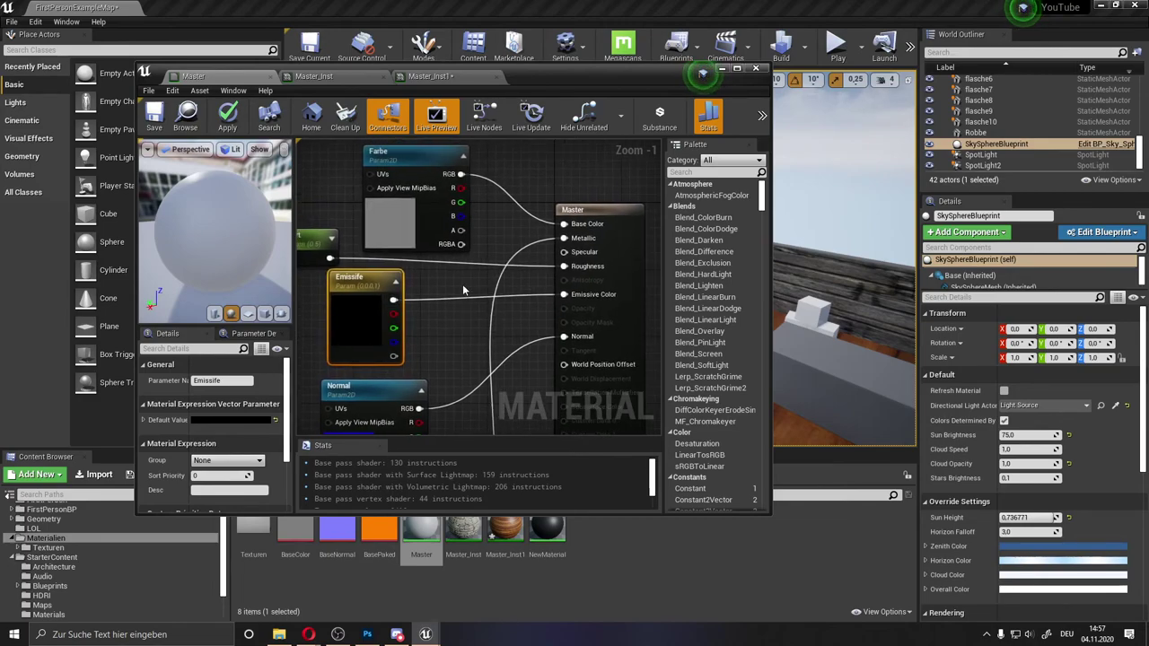
scroll(462, 284, "down", 1)
scroll(463, 284, "down", 1)
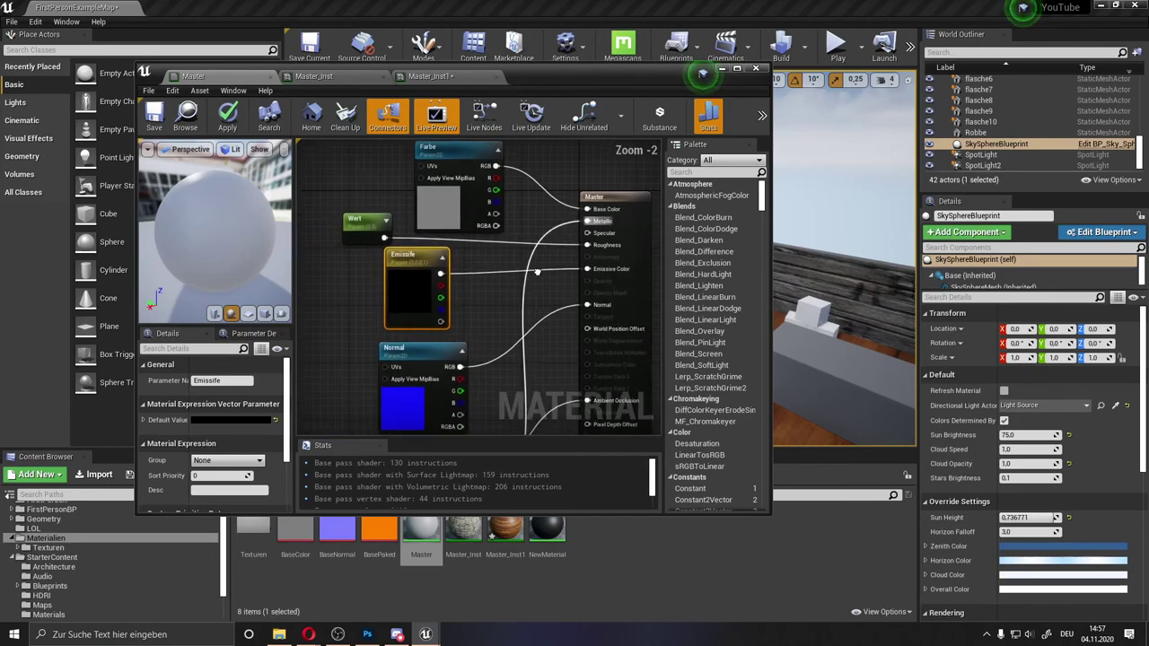
right_click_drag(501, 260, 494, 271)
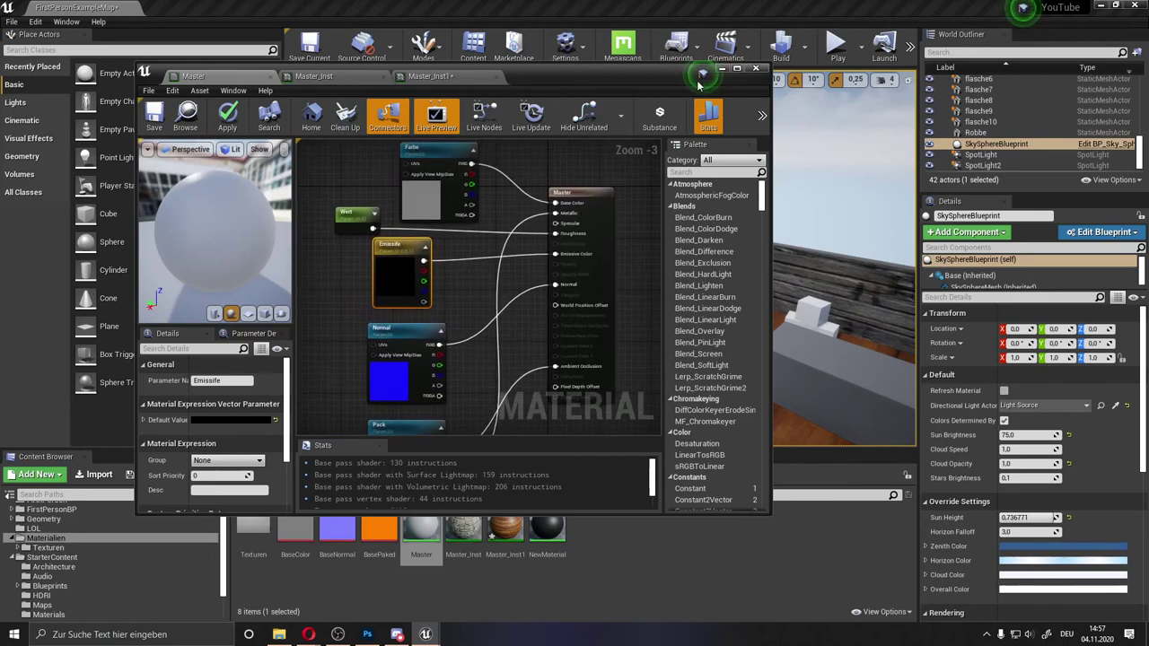
Enlarge the editor window and move the Farbe texture node slightly up-left
left_click_drag(772, 67, 857, 6)
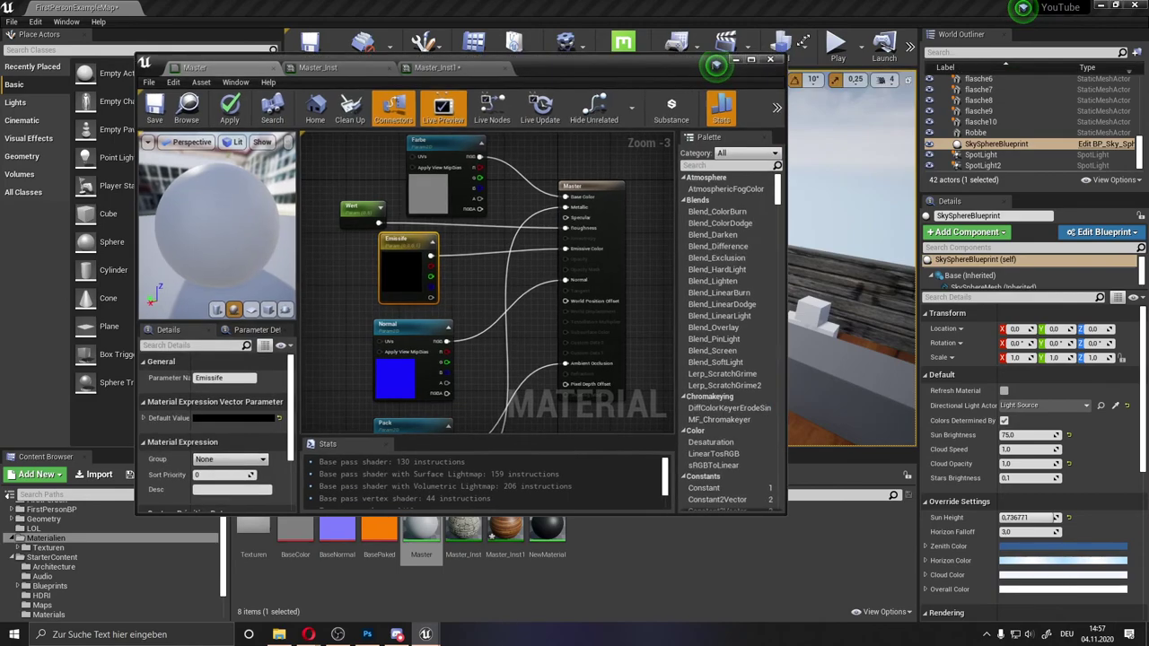
scroll(507, 153, "down", 1)
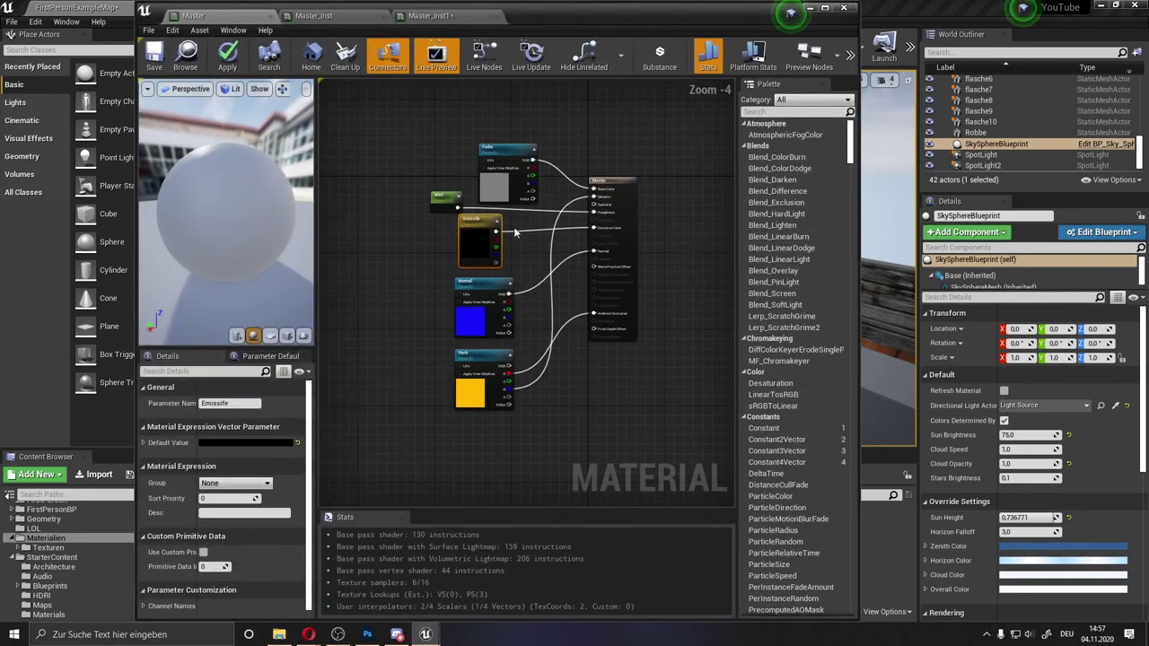
left_click_drag(507, 153, 482, 123)
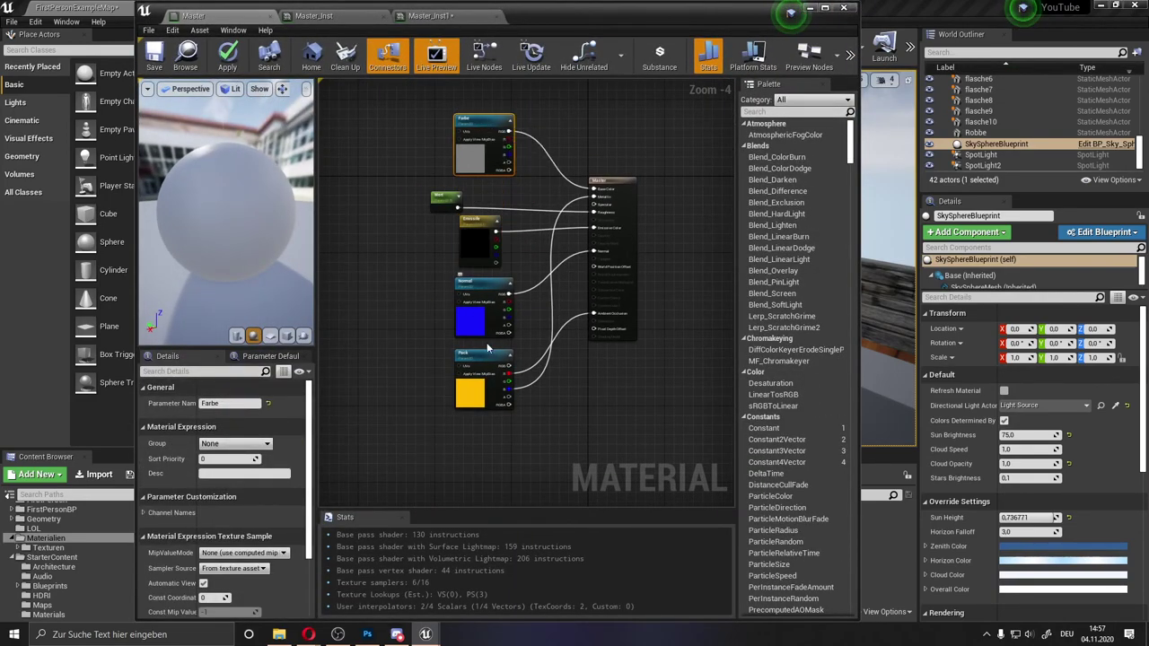
scroll(488, 347, "up", 2)
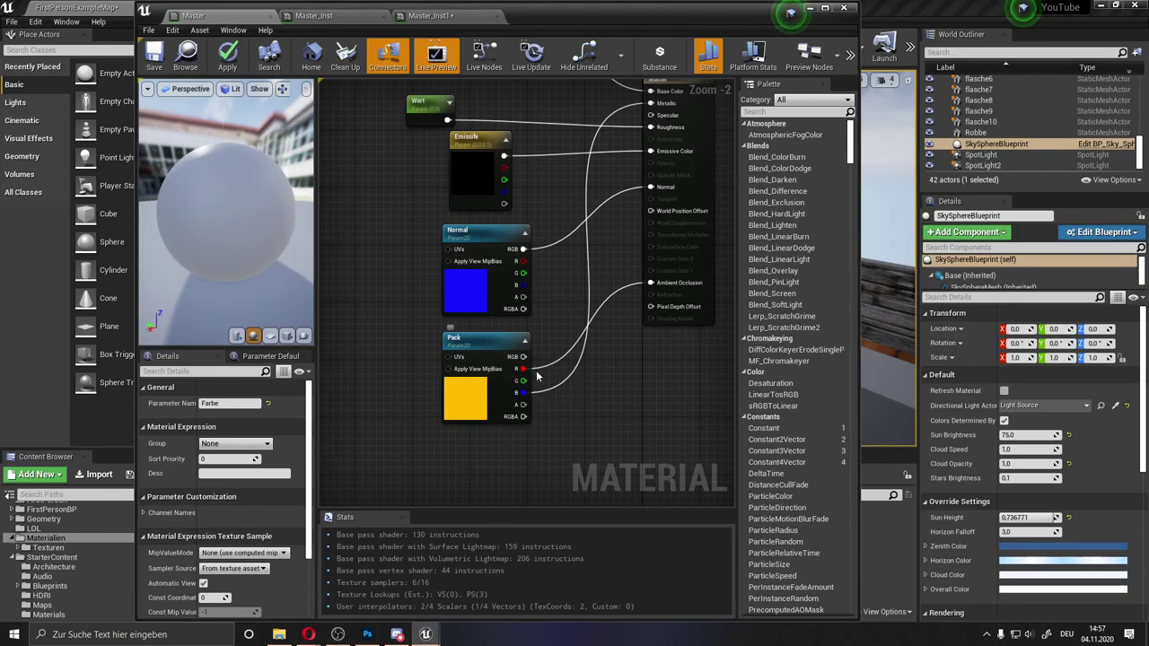
right_click_drag(537, 377, 564, 390)
scroll(569, 338, "down", 1)
mouse_move(569, 337)
right_mouse_down()
mouse_move(519, 356)
mouse_move(523, 322)
right_mouse_up()
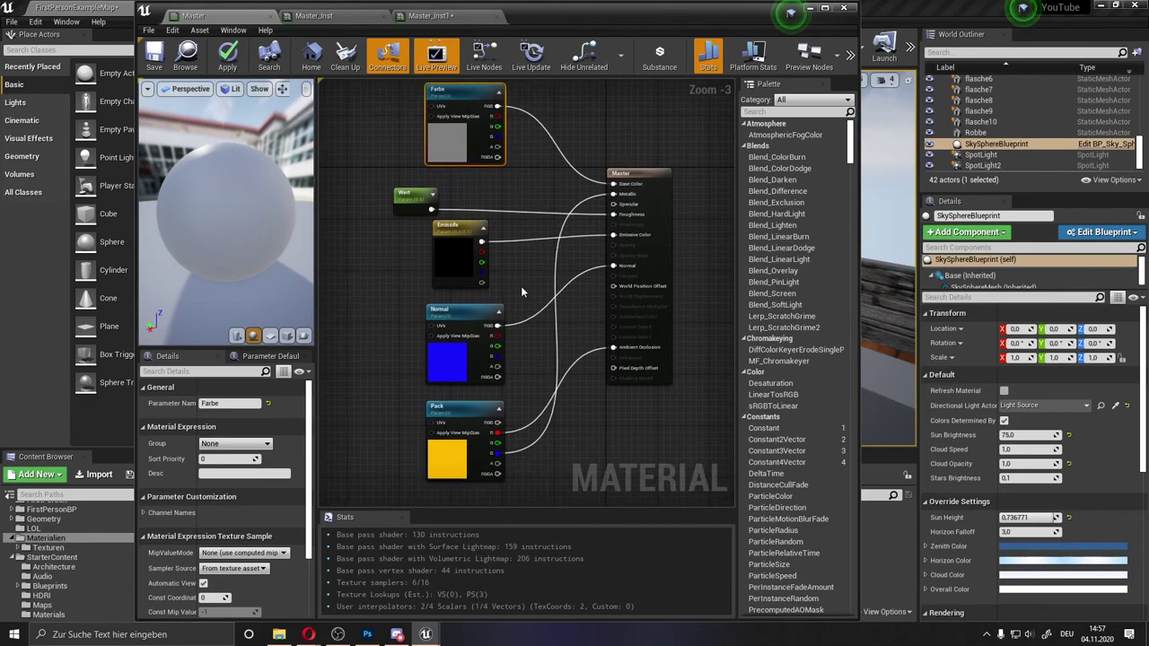
scroll(536, 305, "down", 2)
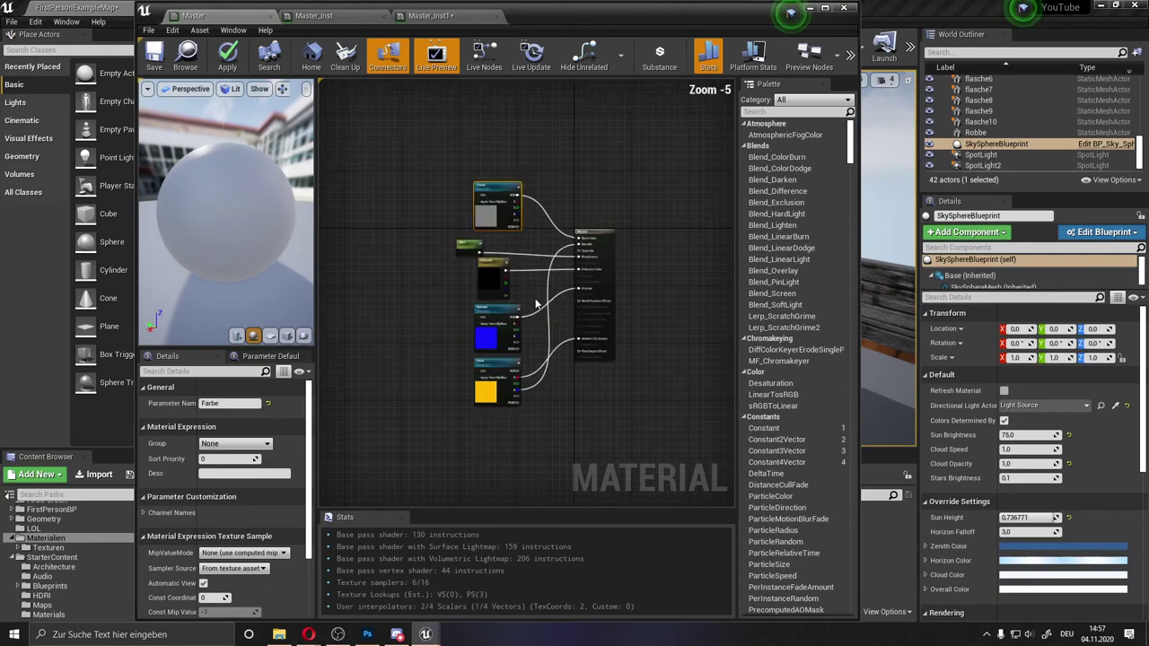
scroll(536, 305, "up", 1)
left_click_drag(593, 3, 613, 38)
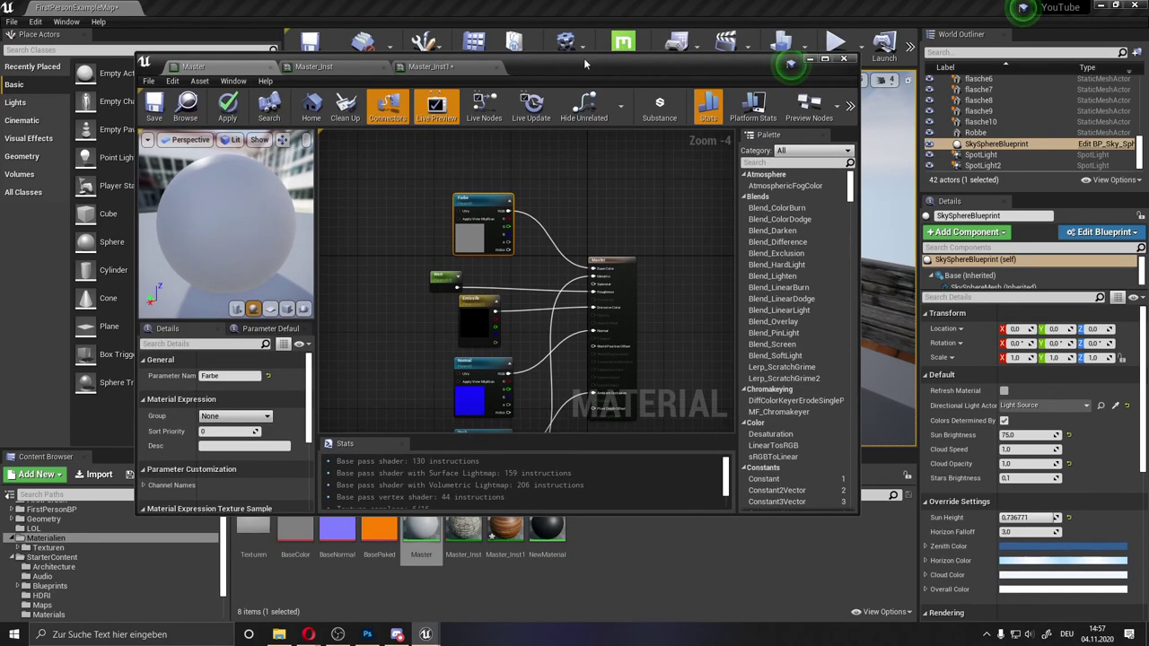
scroll(664, 313, "down", 1)
right_click_drag(664, 306, 662, 242)
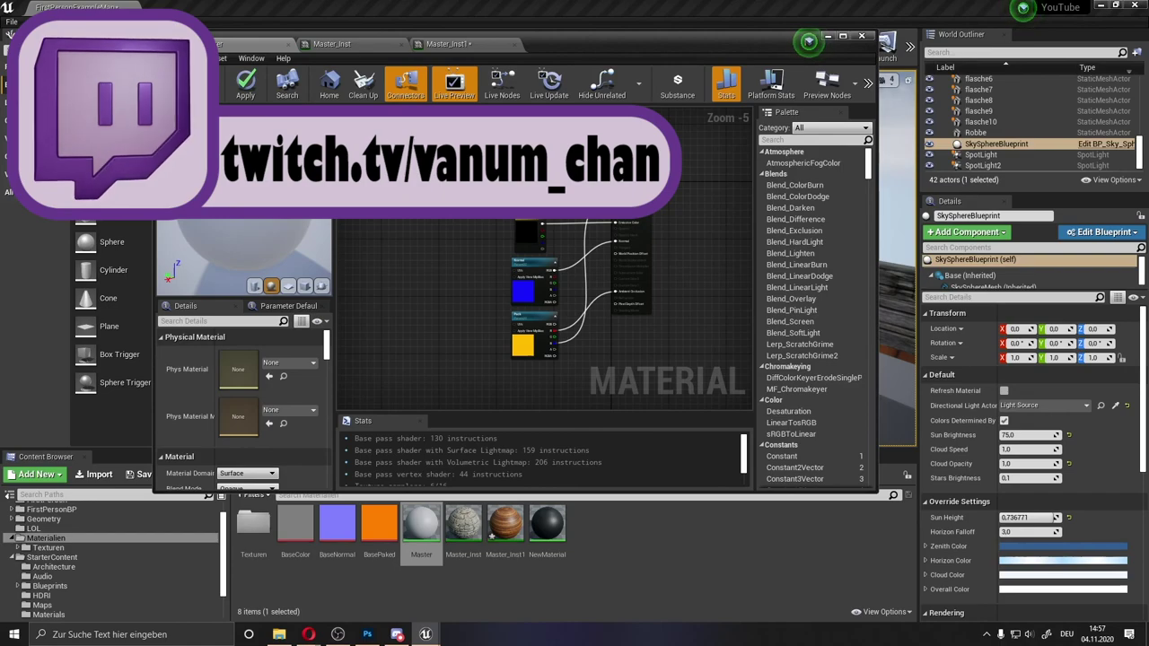
Save the Master_Inst1 asset from its Content Browser context menu
right_click(505, 524)
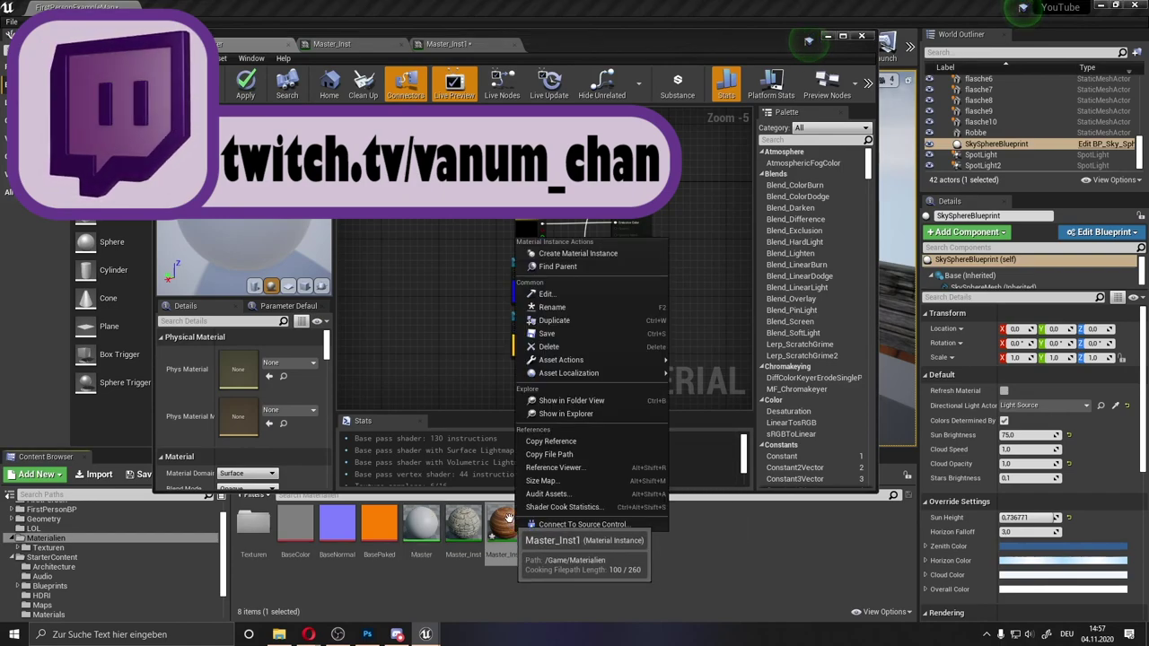
left_click(555, 341)
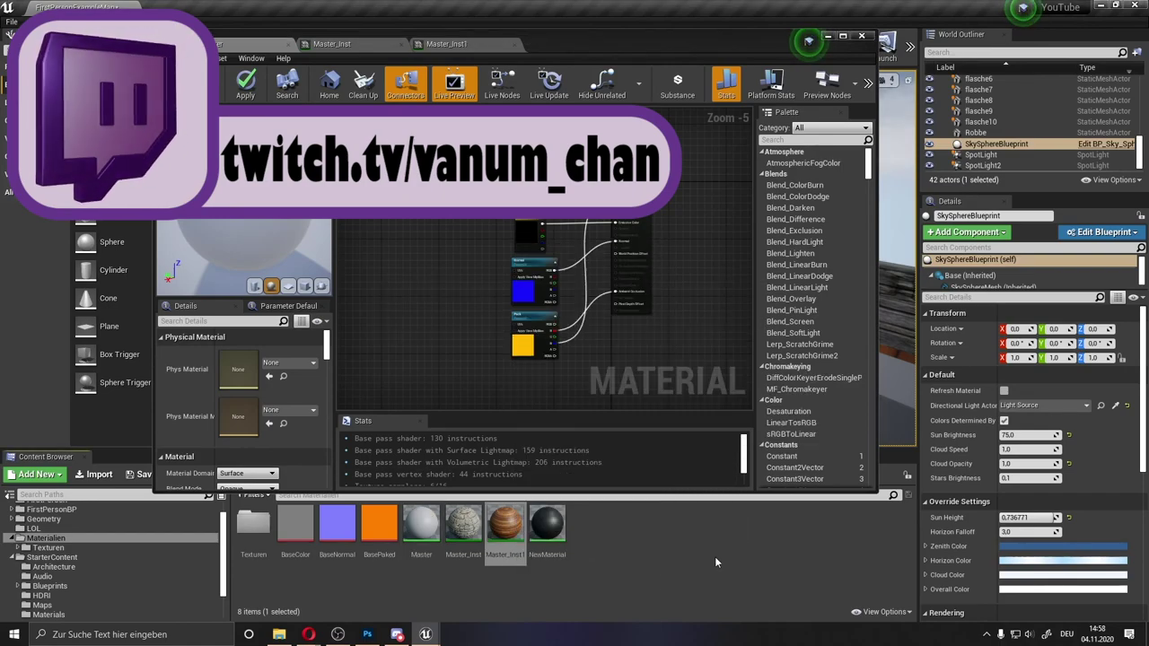